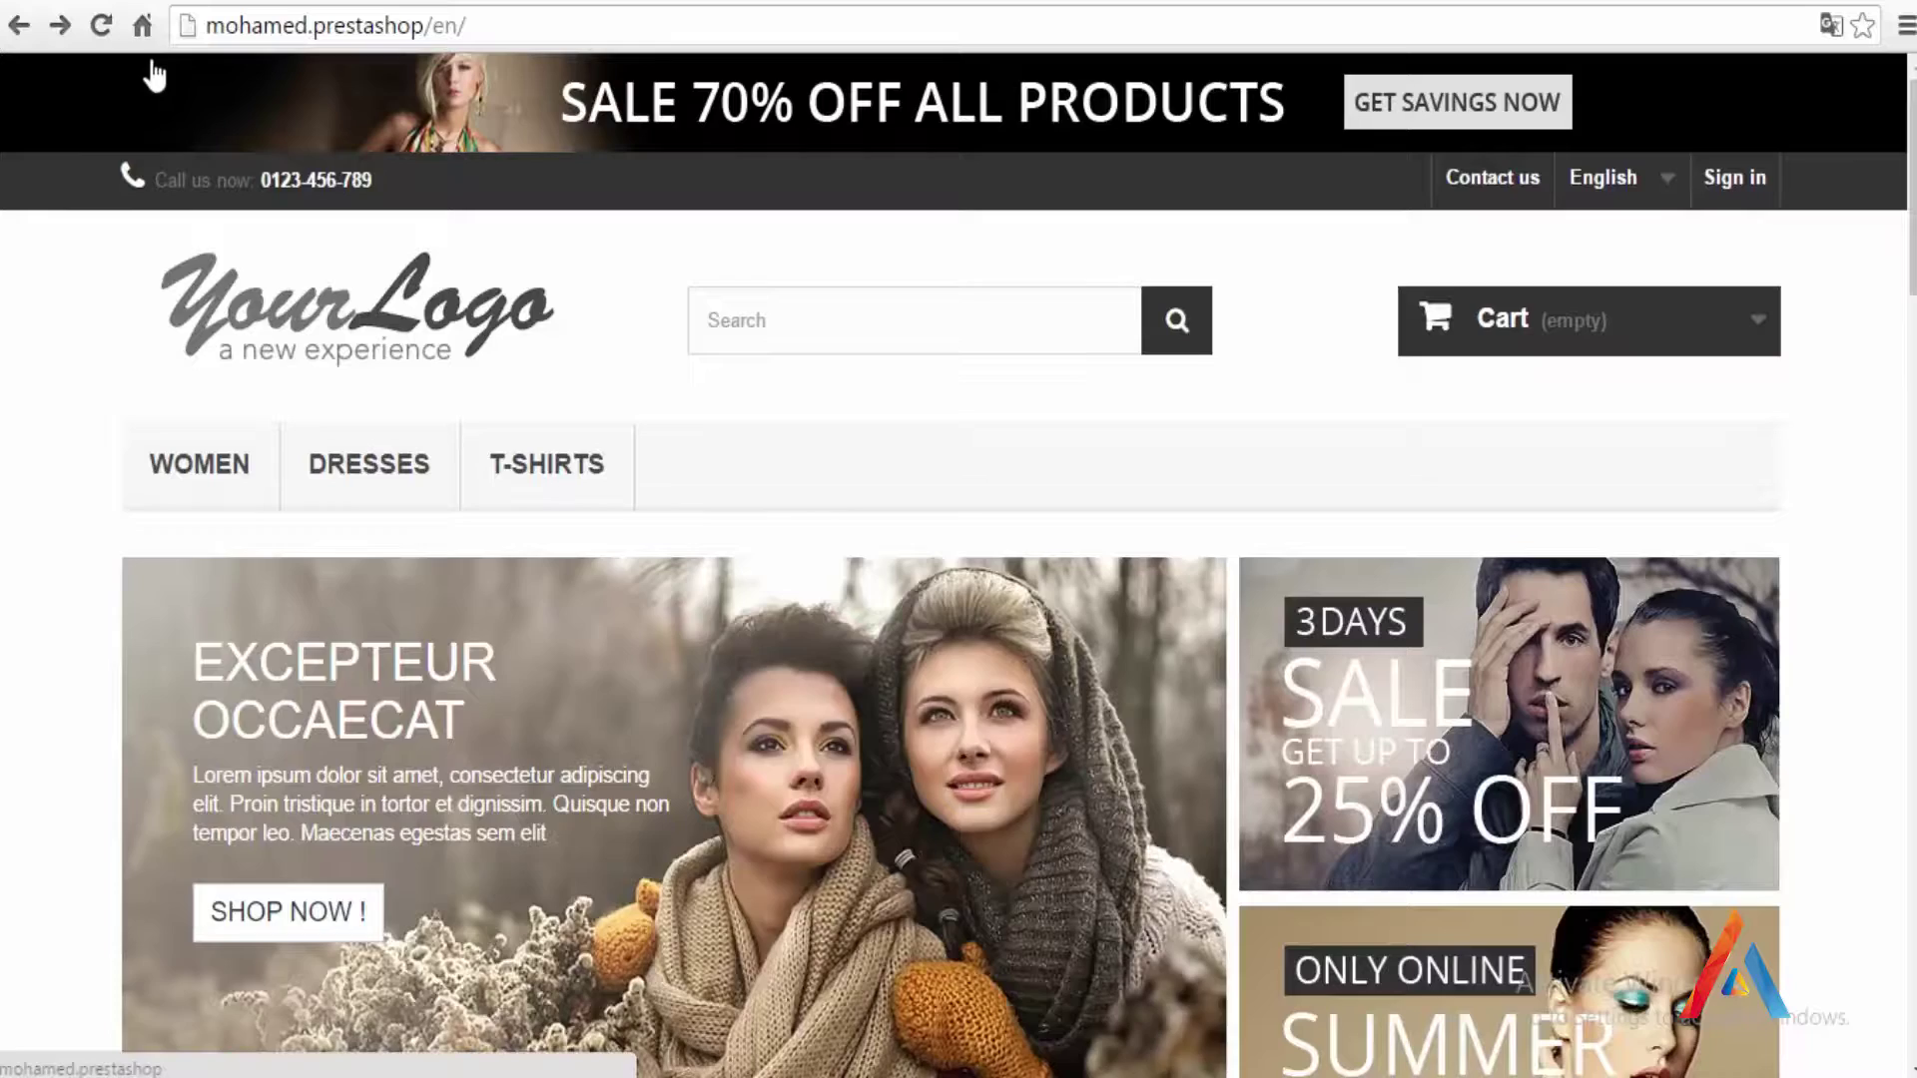
Step: Browse the storefront homepage, scrolling down and back up past the top menu
scroll(53, 436, "down", 15)
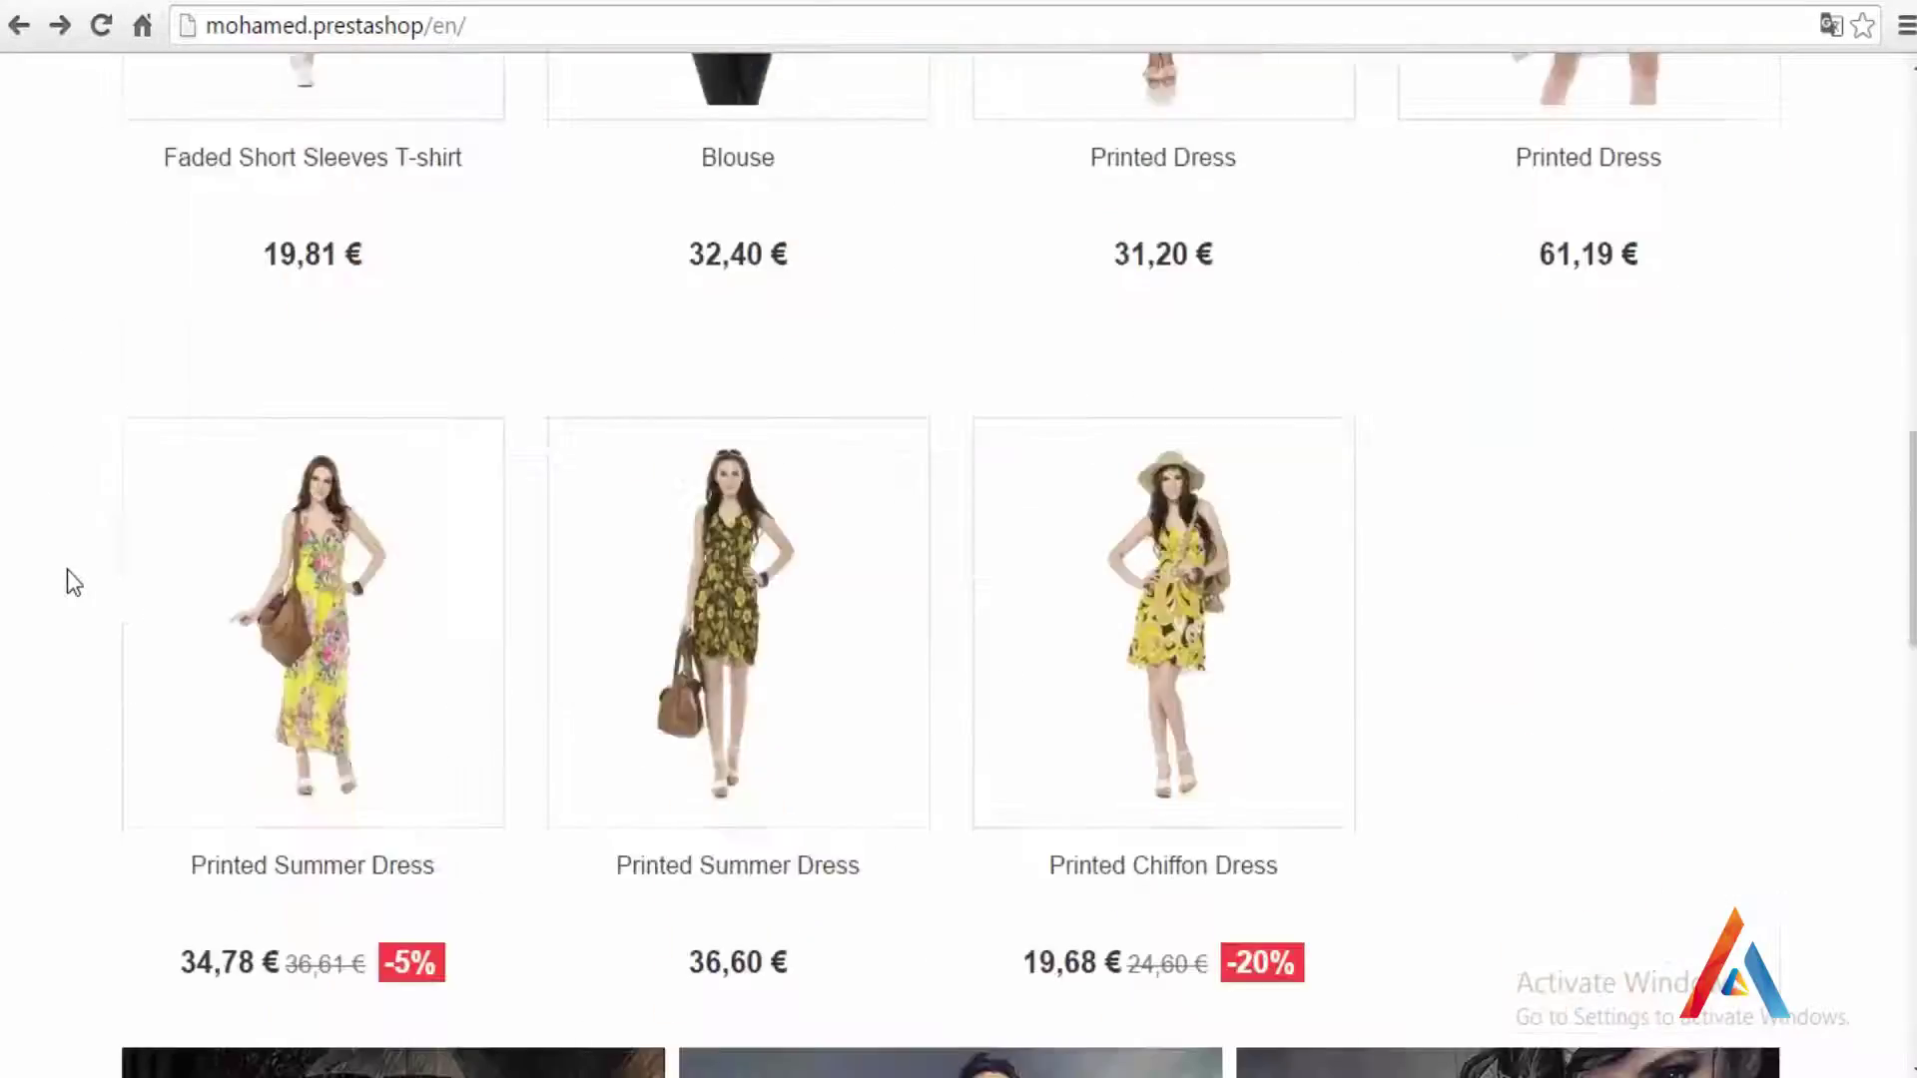
scroll(50, 601, "up", 3)
scroll(45, 601, "up", 15)
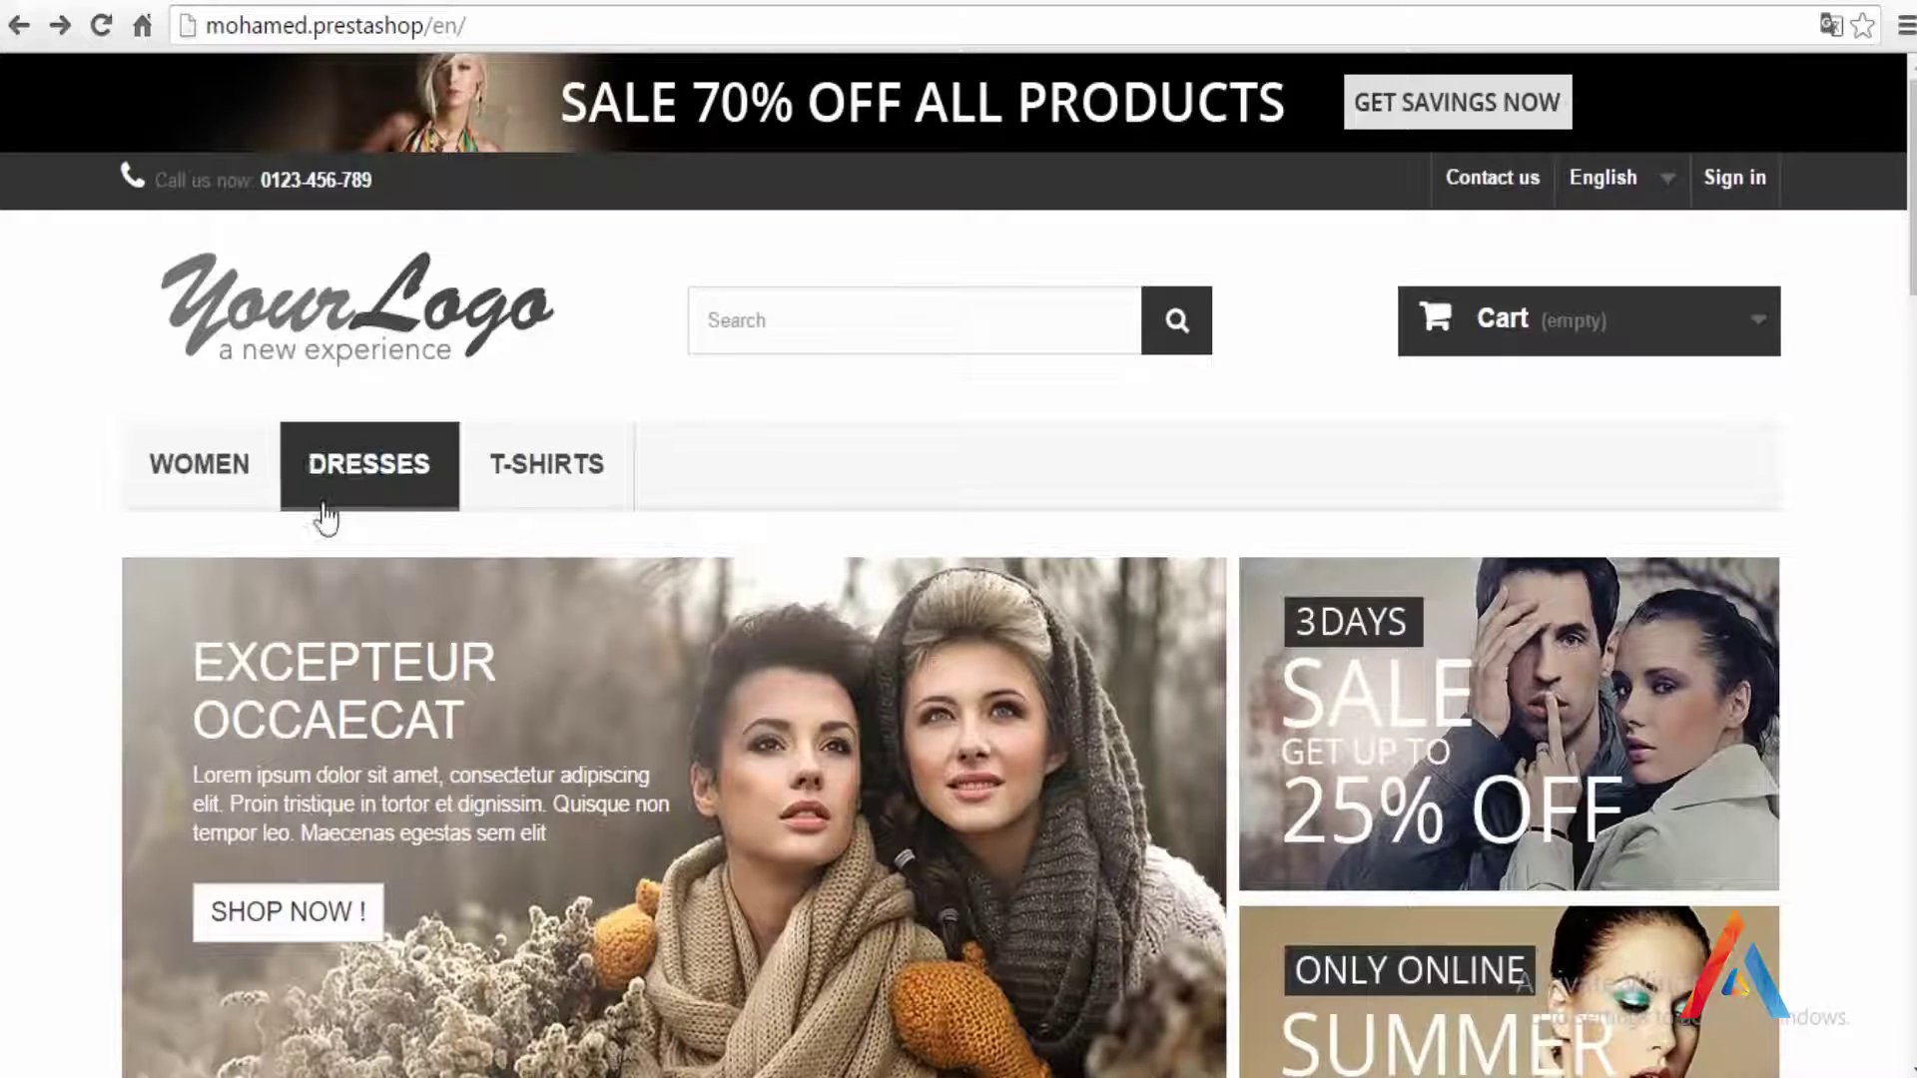
left_click(759, 320)
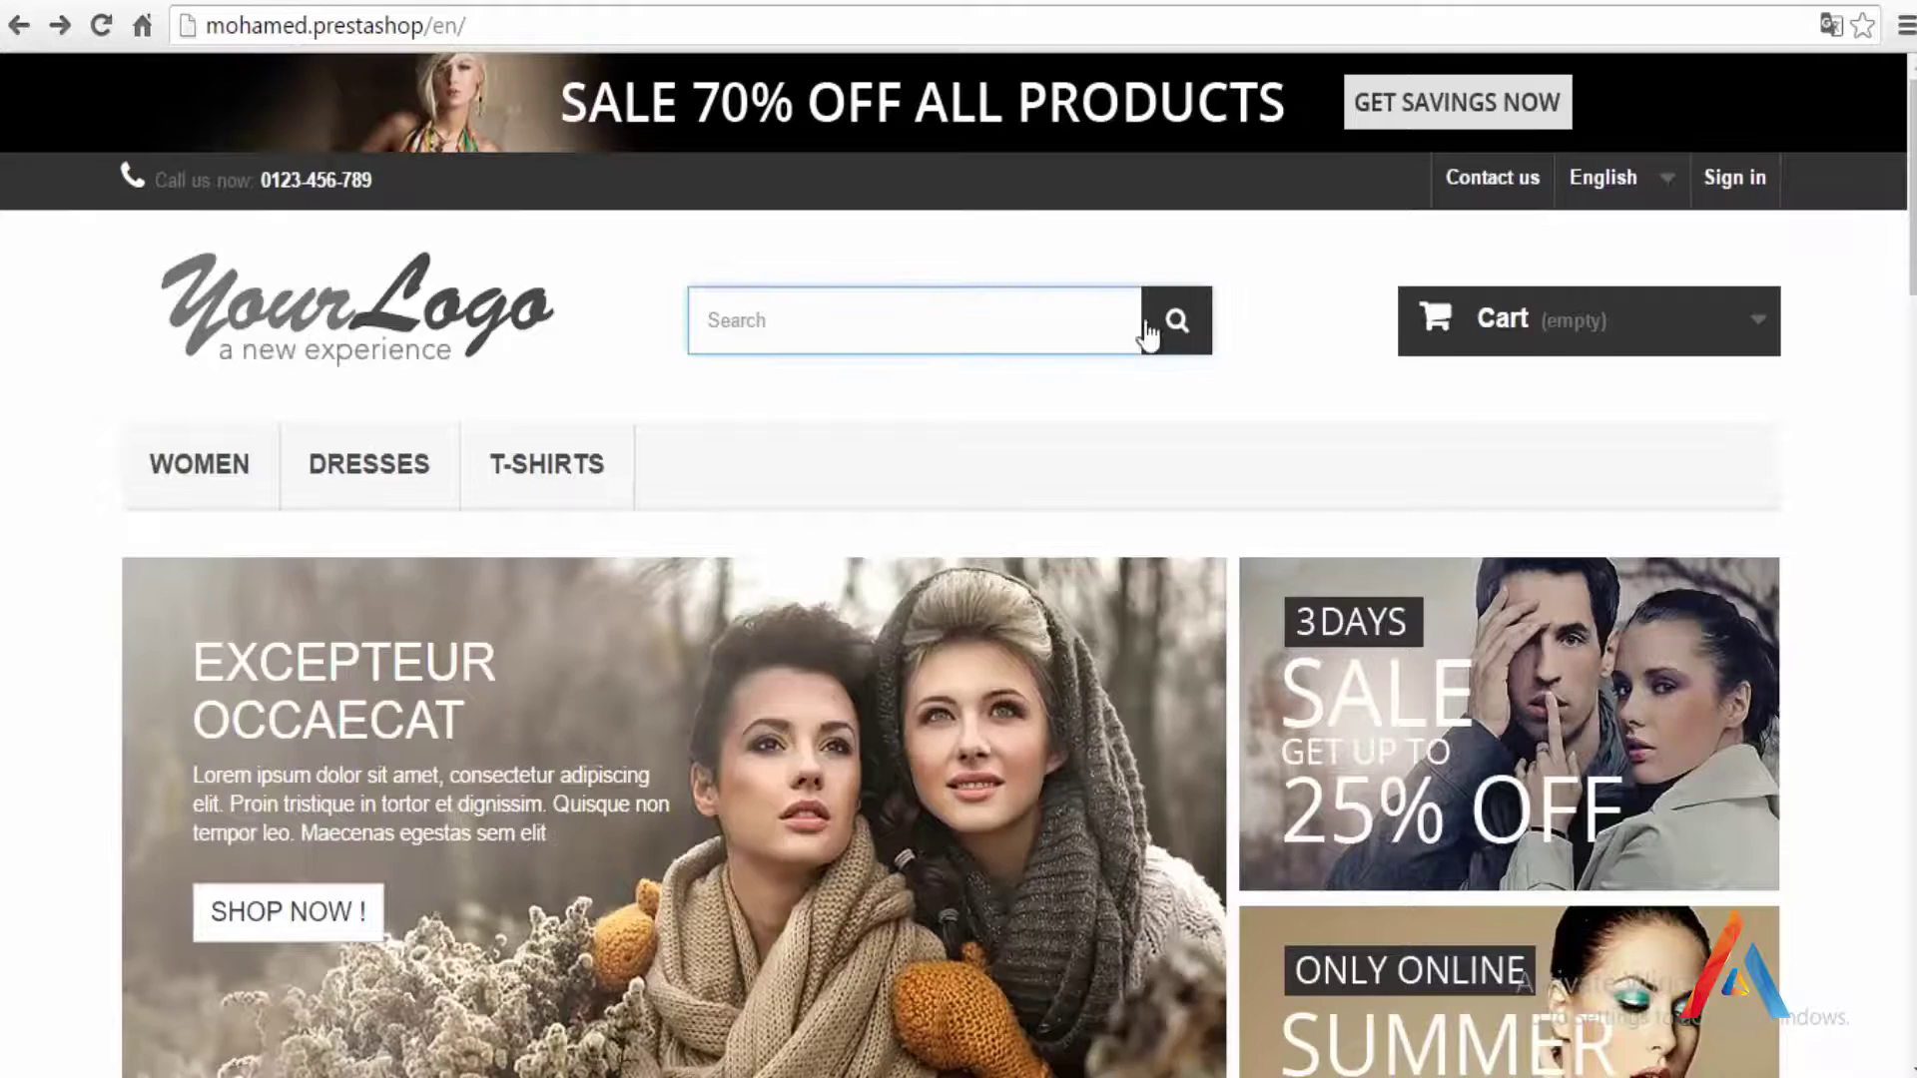
scroll(85, 599, "down", 5)
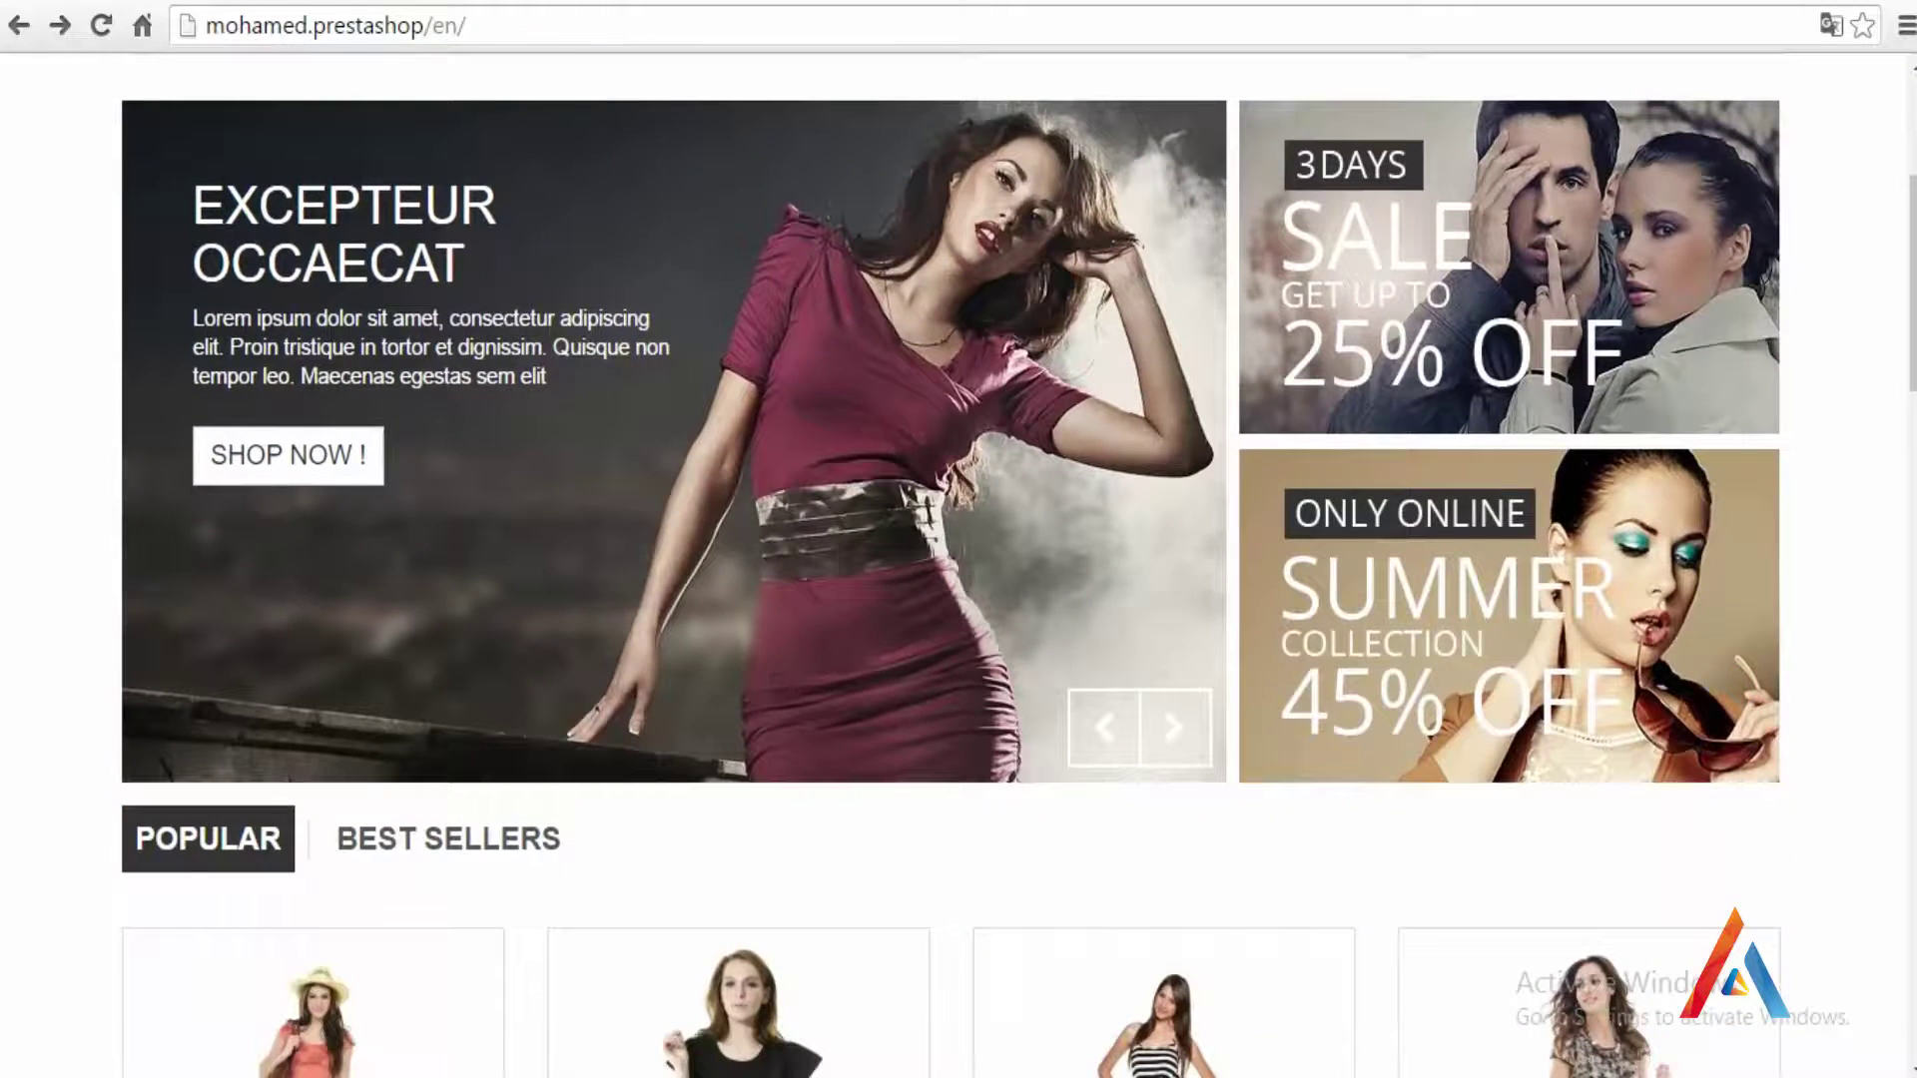
scroll(159, 798, "down", 20)
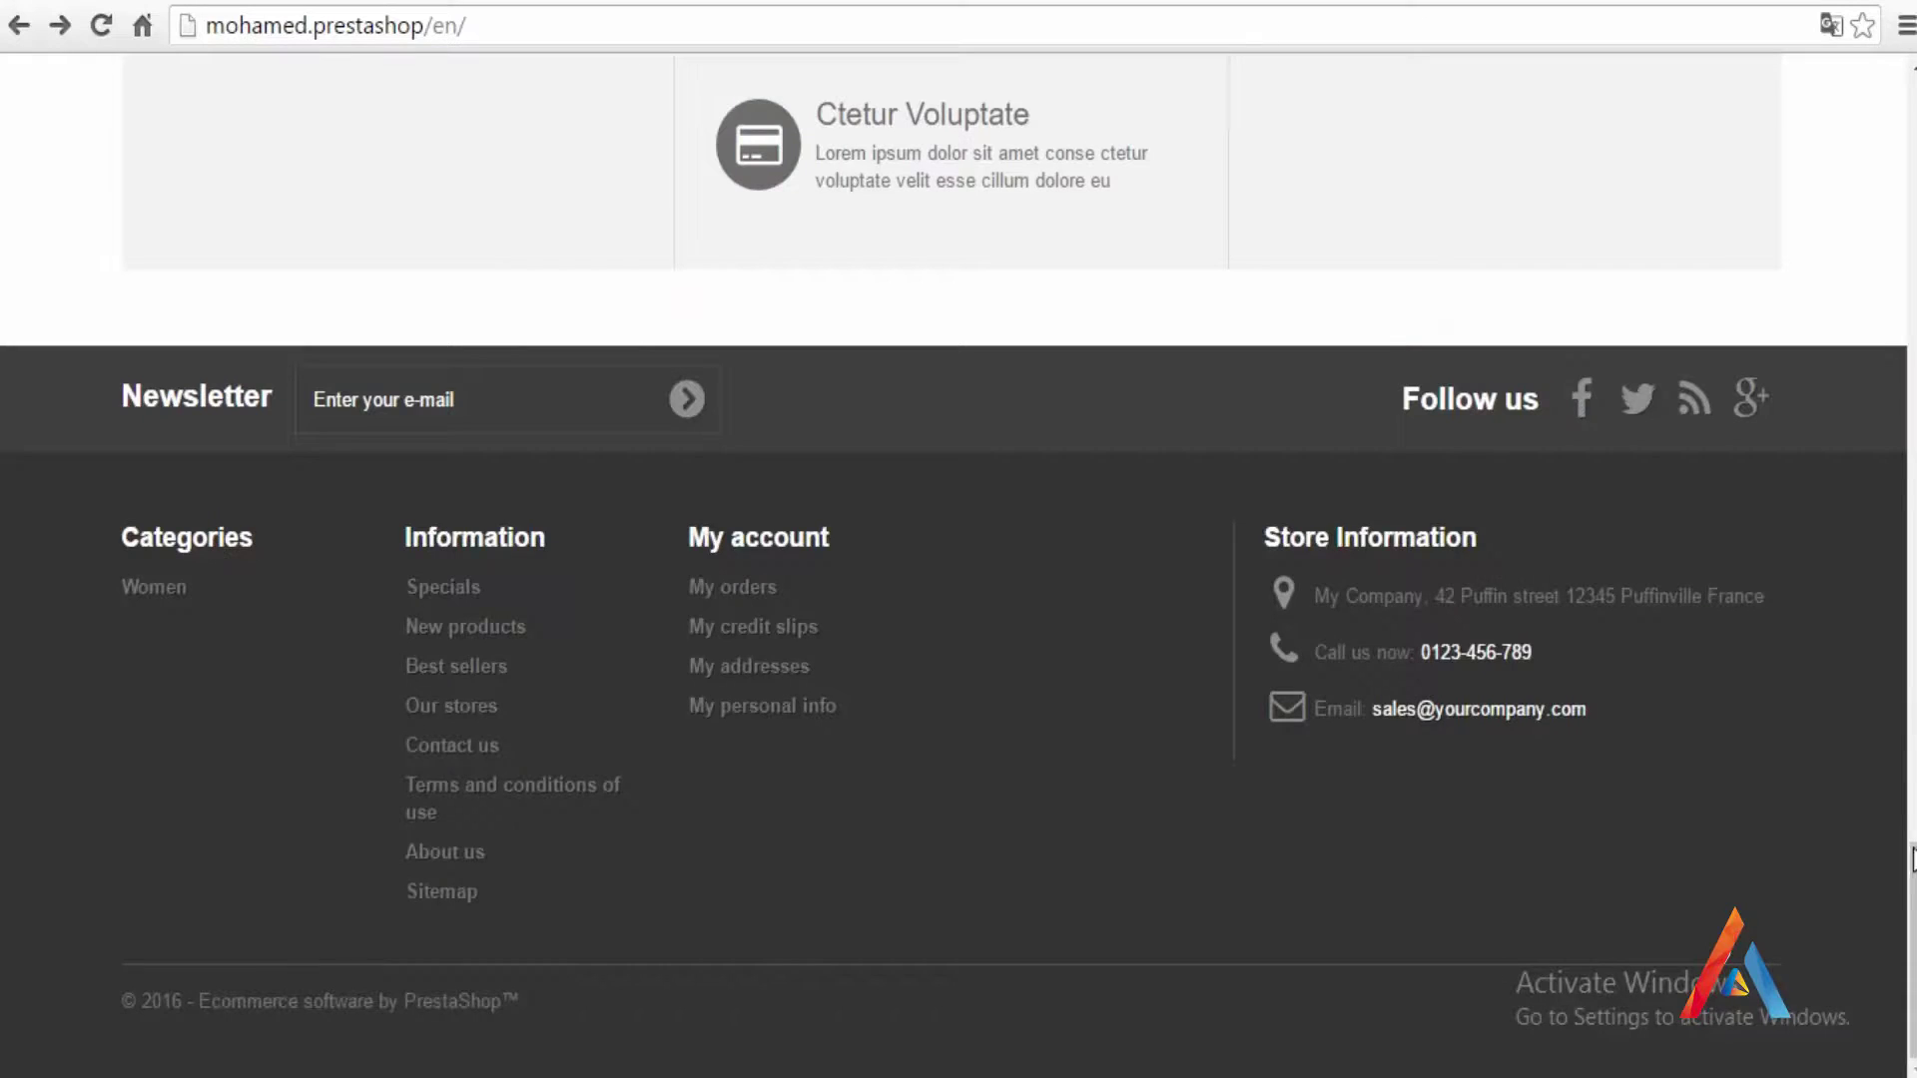
left_click(1909, 265)
left_click_drag(1907, 265, 1907, 135)
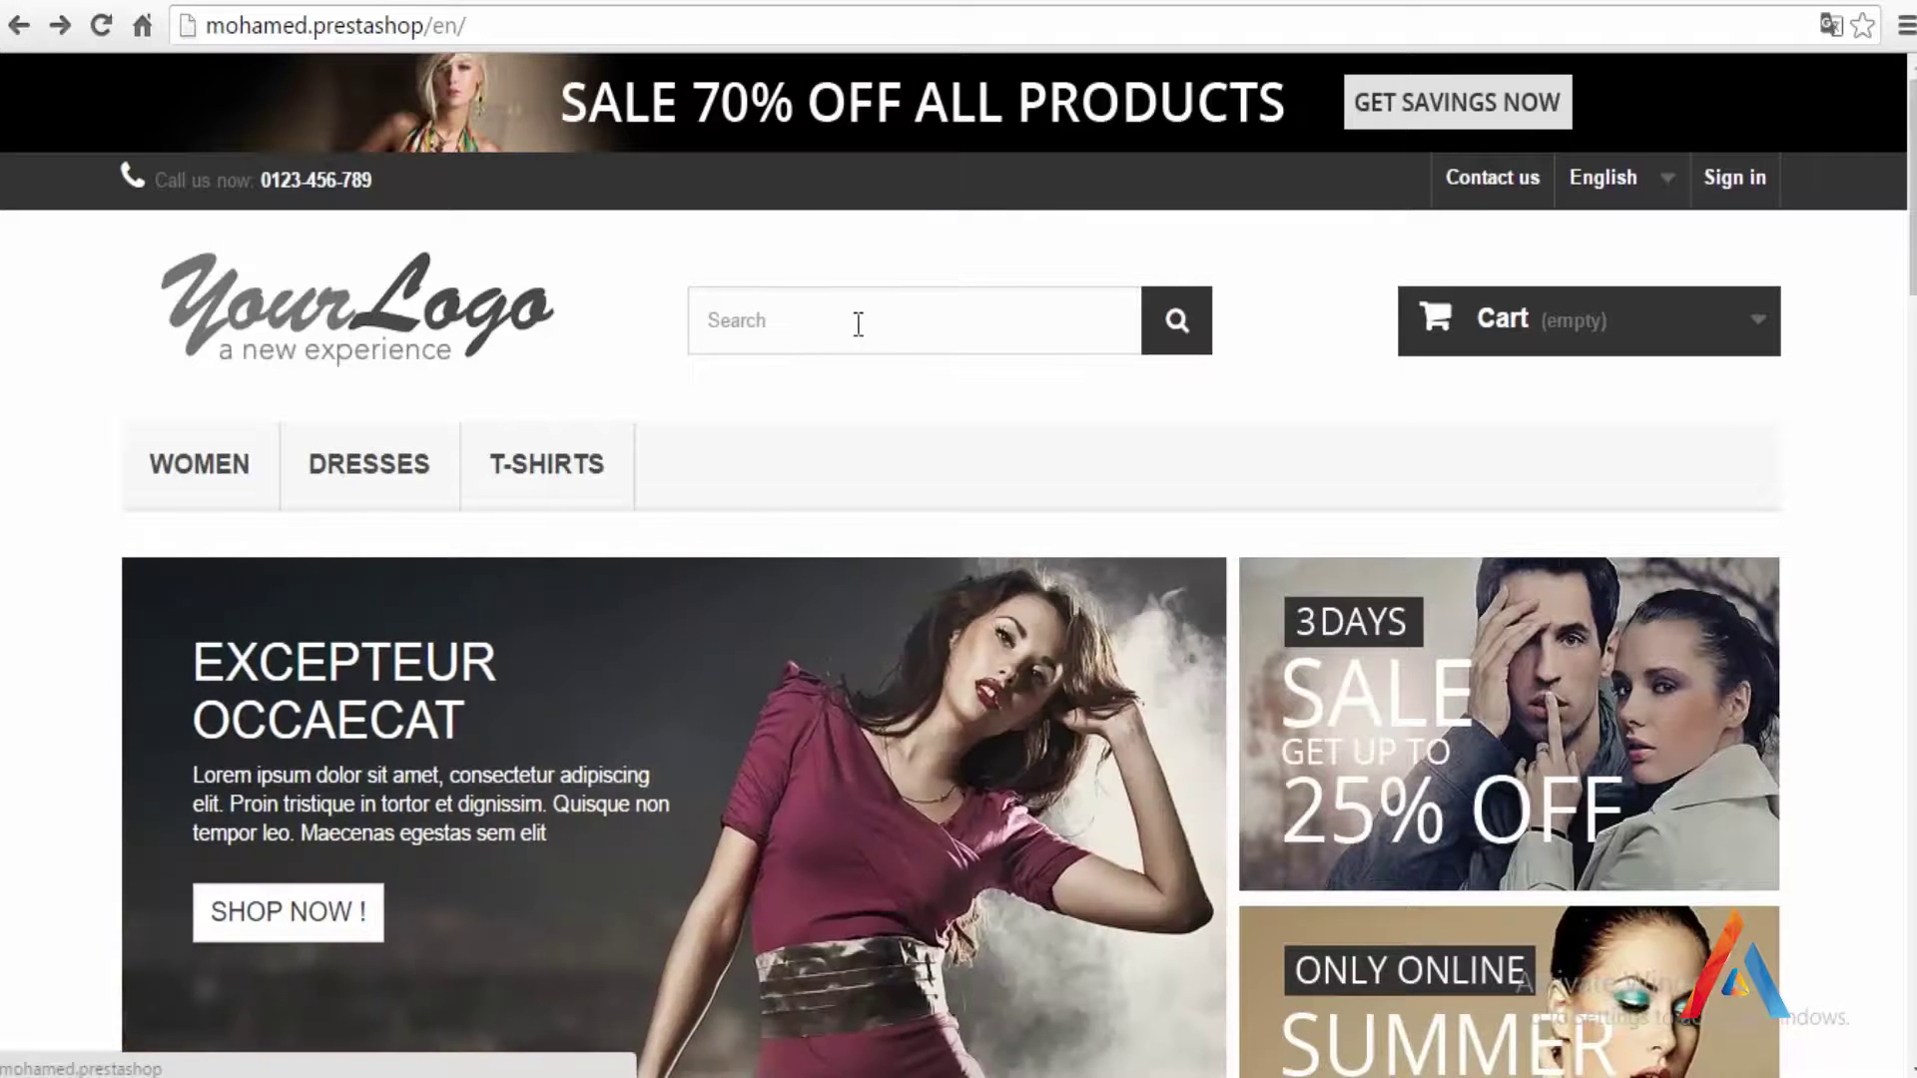
Step: Review the homepage's popular products, banners and footer, then scroll back to the top
left_click(858, 324)
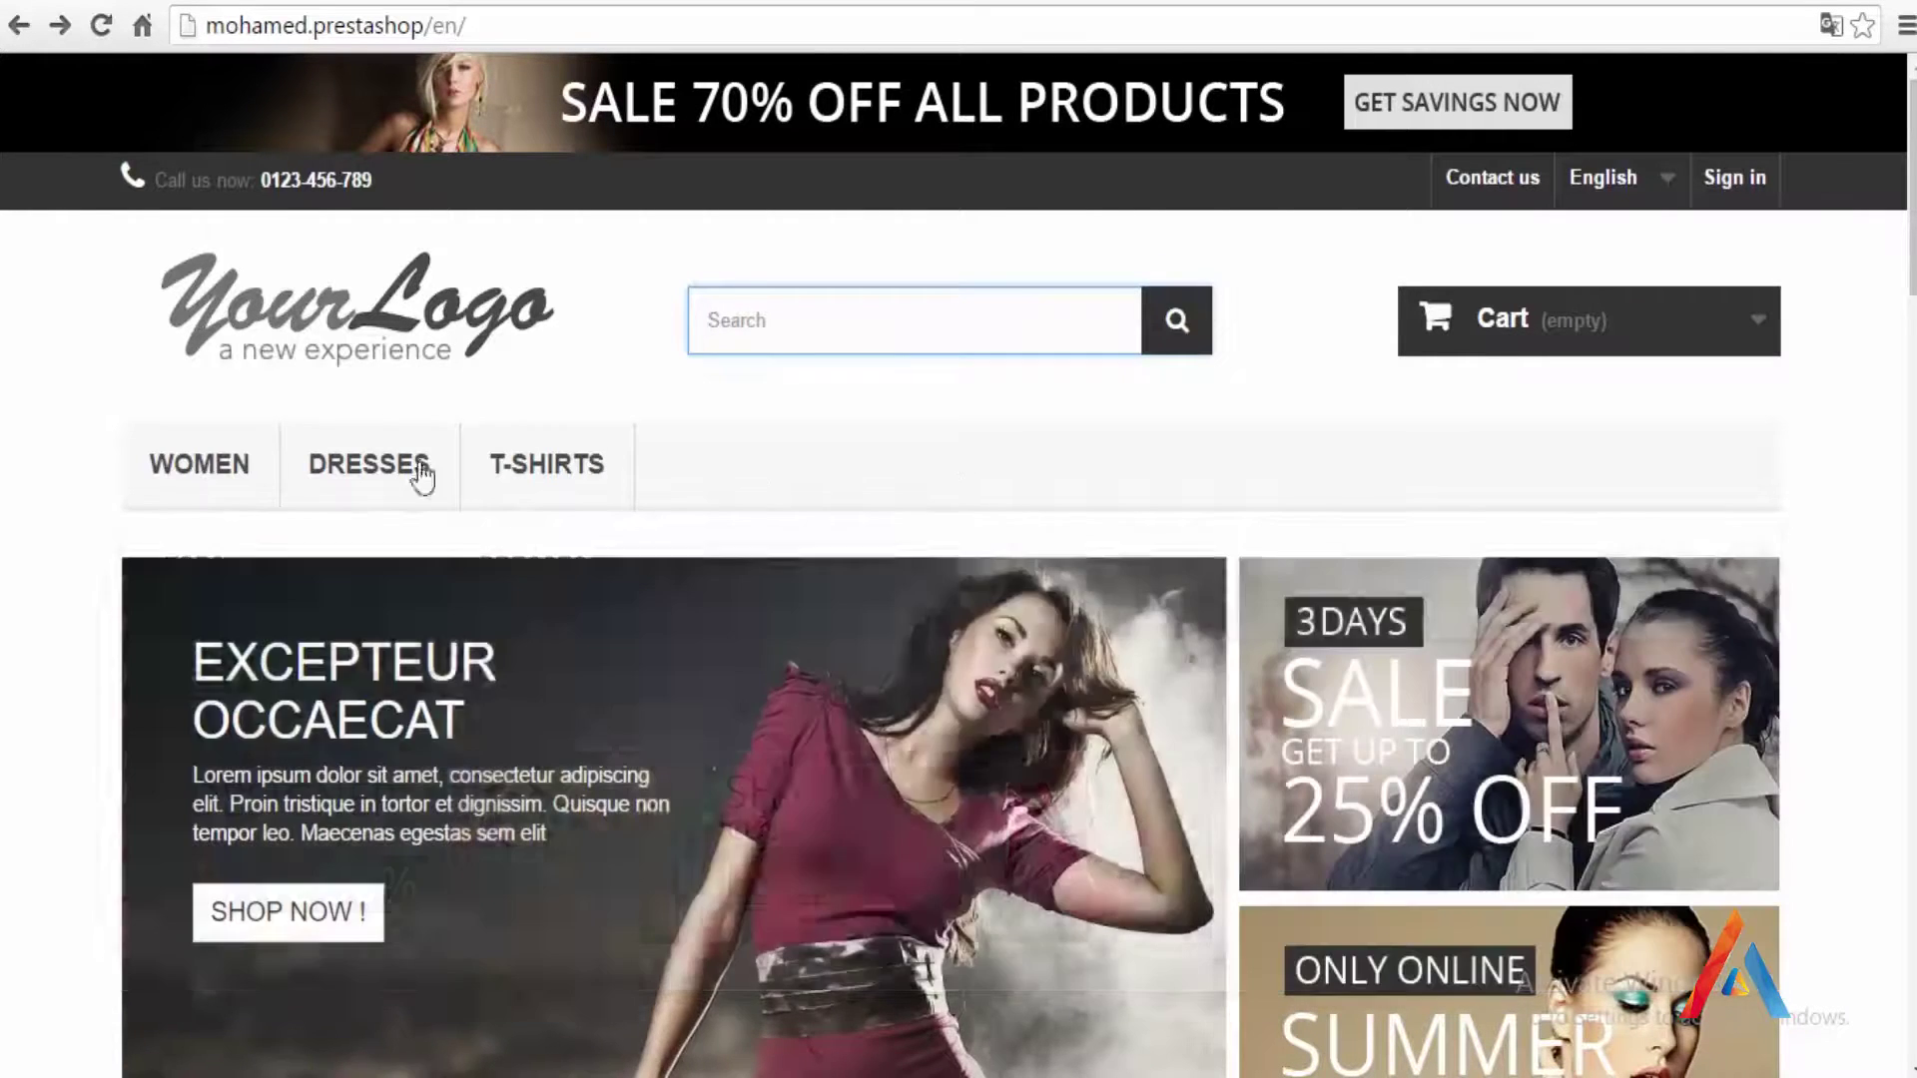
mouse_move(415, 479)
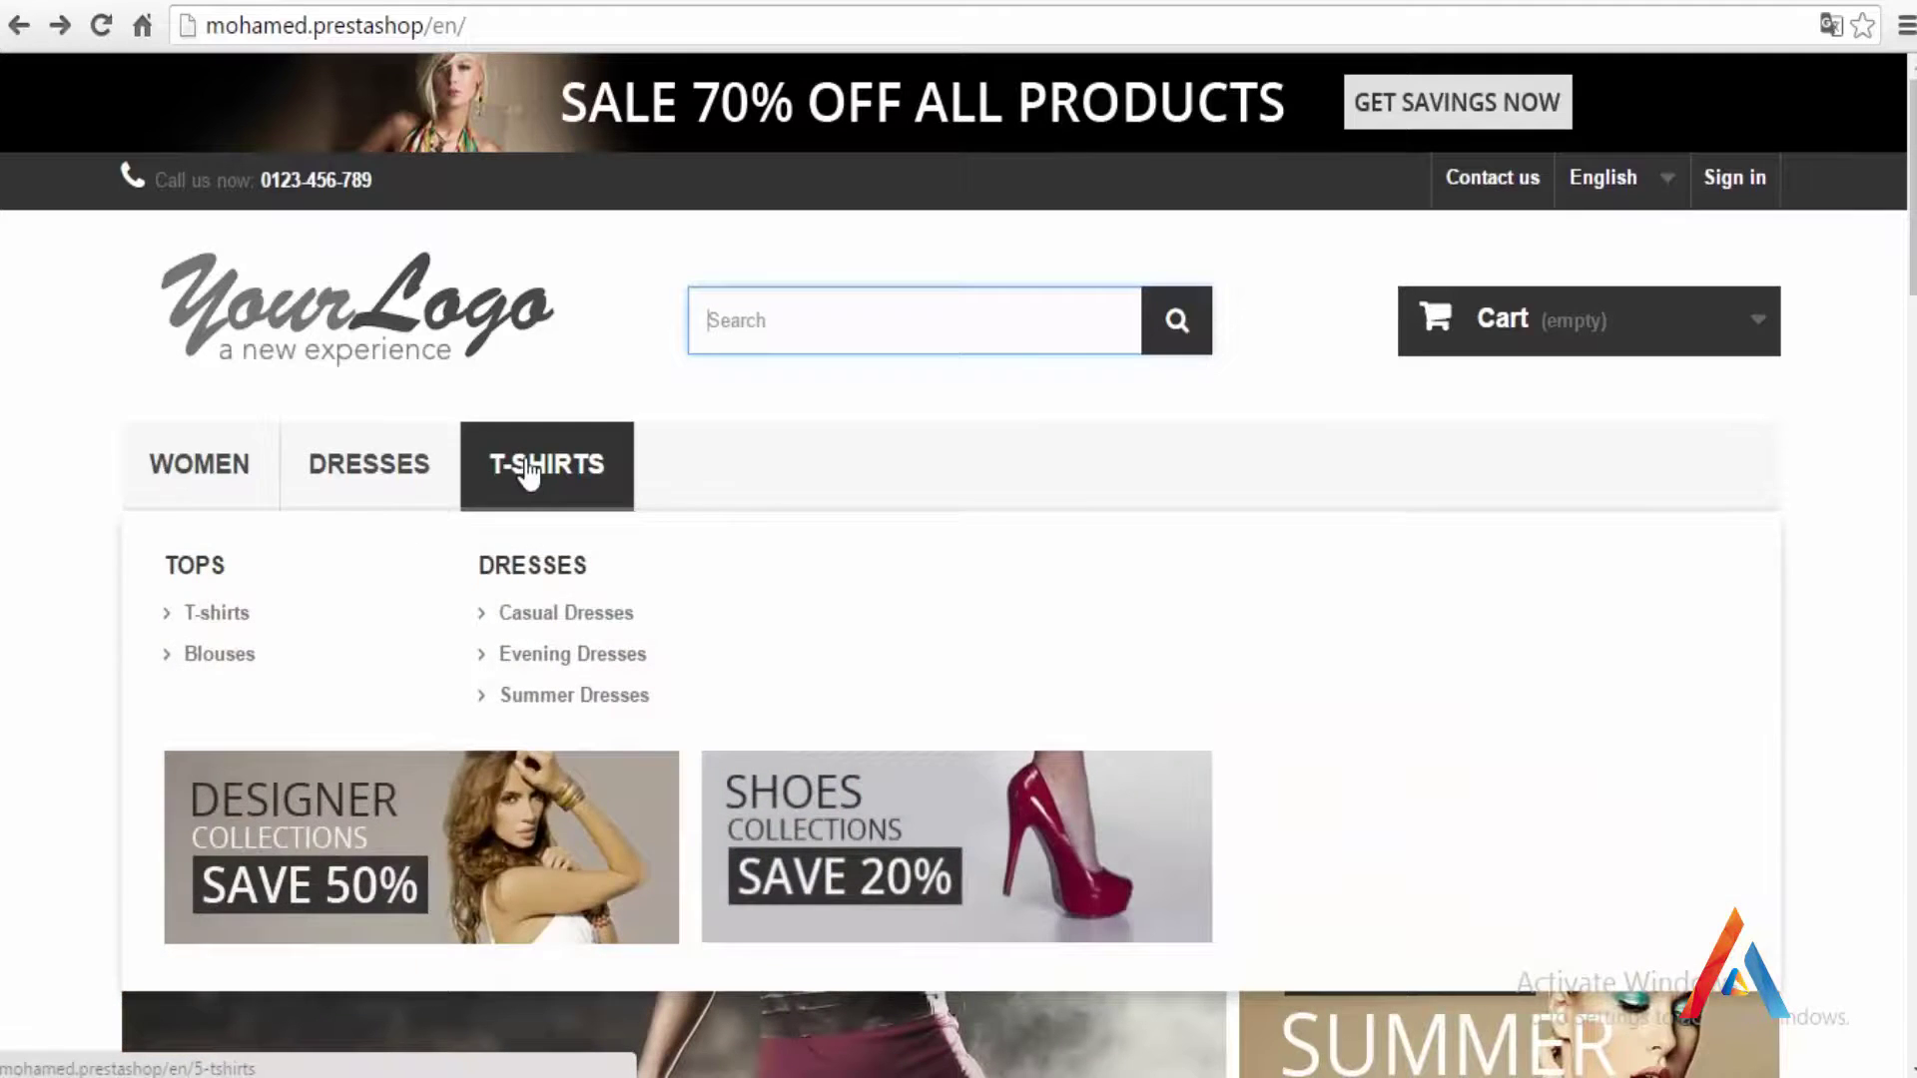
scroll(458, 279, "down", 6)
scroll(663, 252, "up", 3)
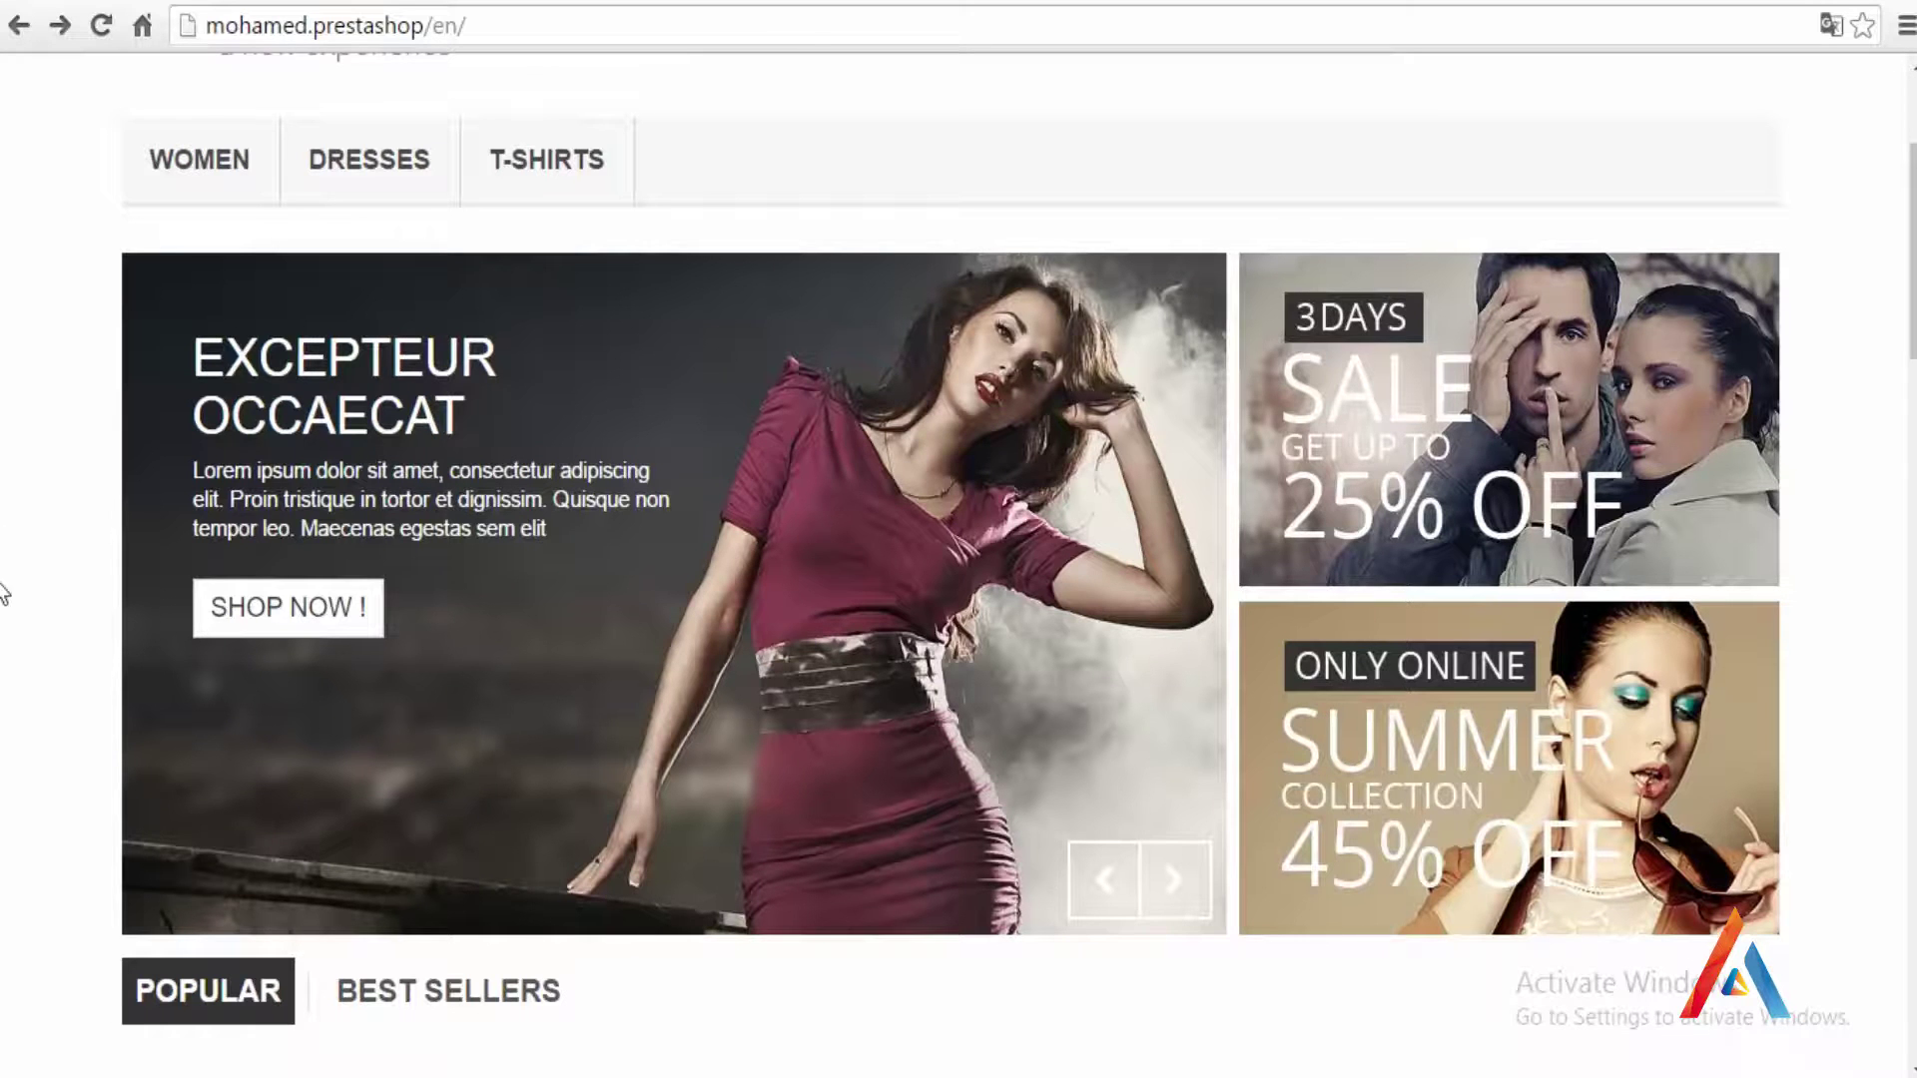
scroll(4, 588, "down", 9)
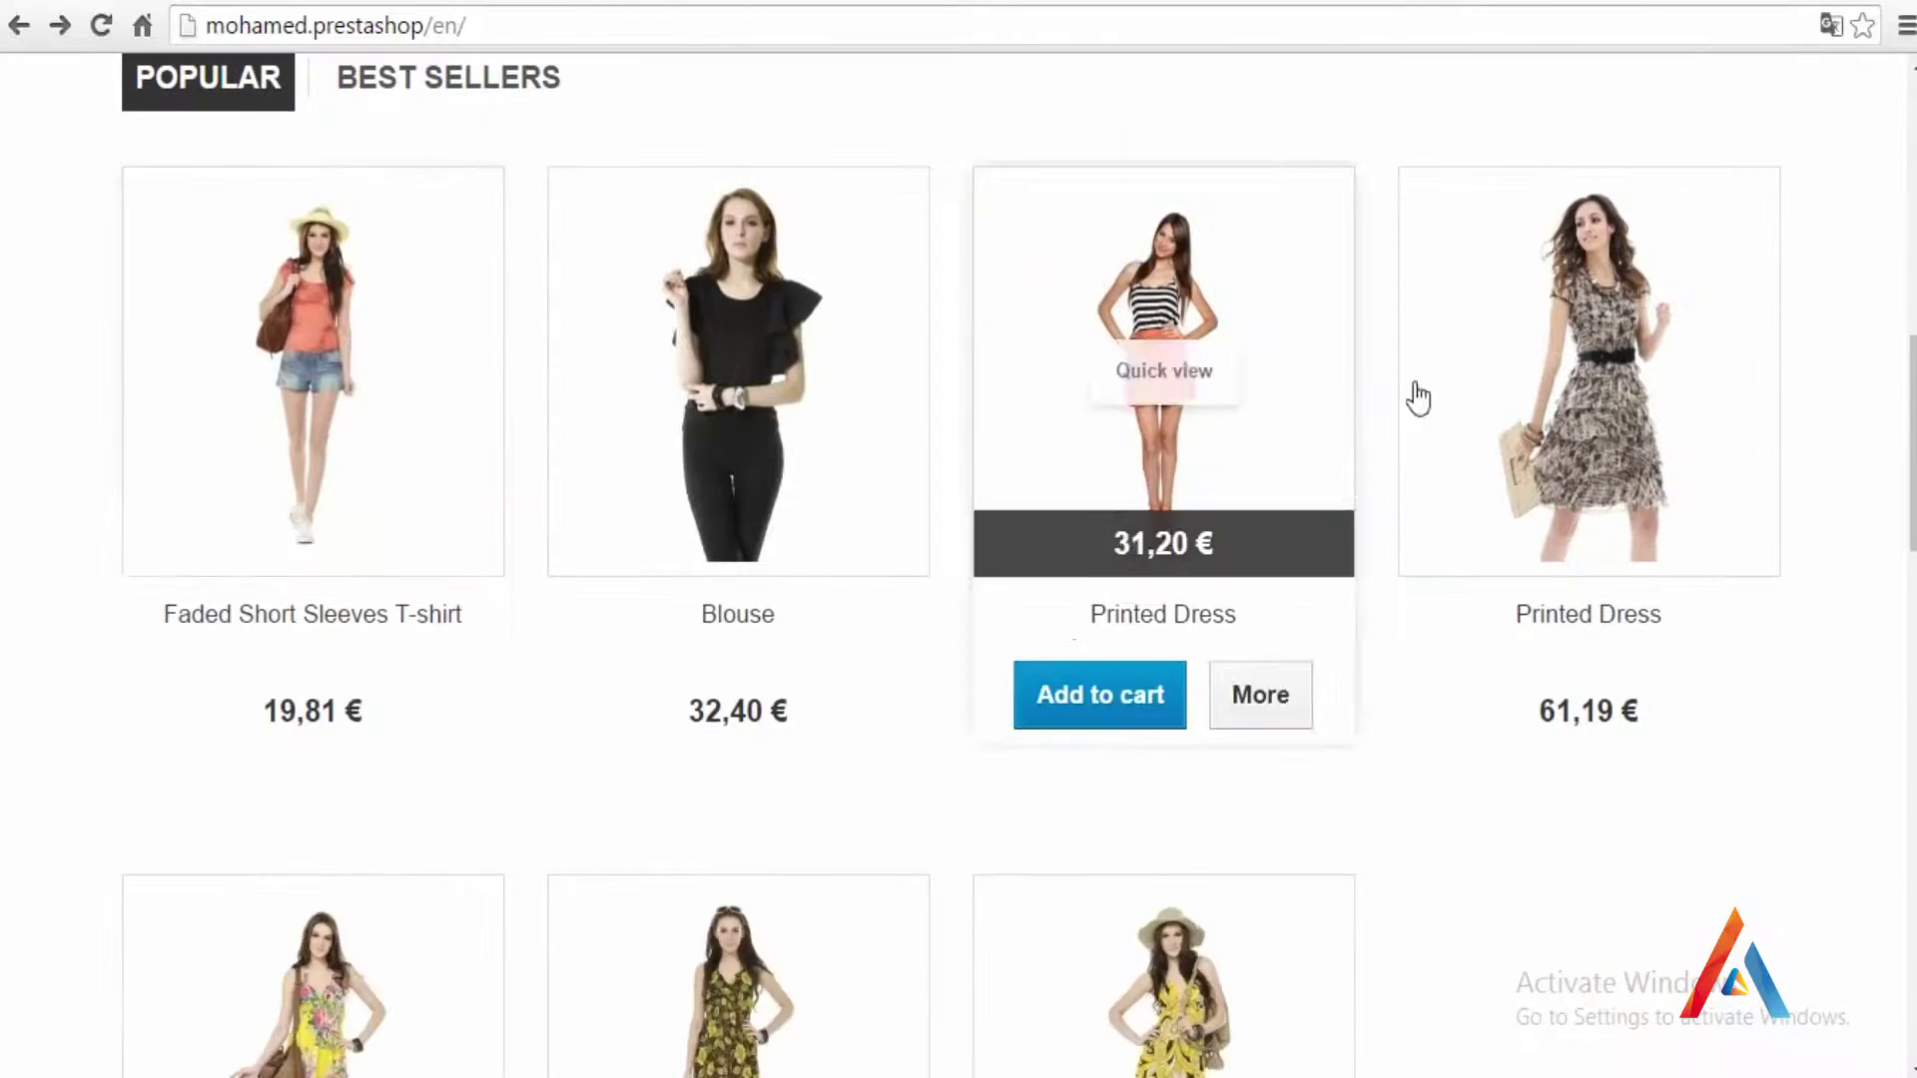
scroll(1412, 397, "down", 15)
scroll(687, 383, "up", 9)
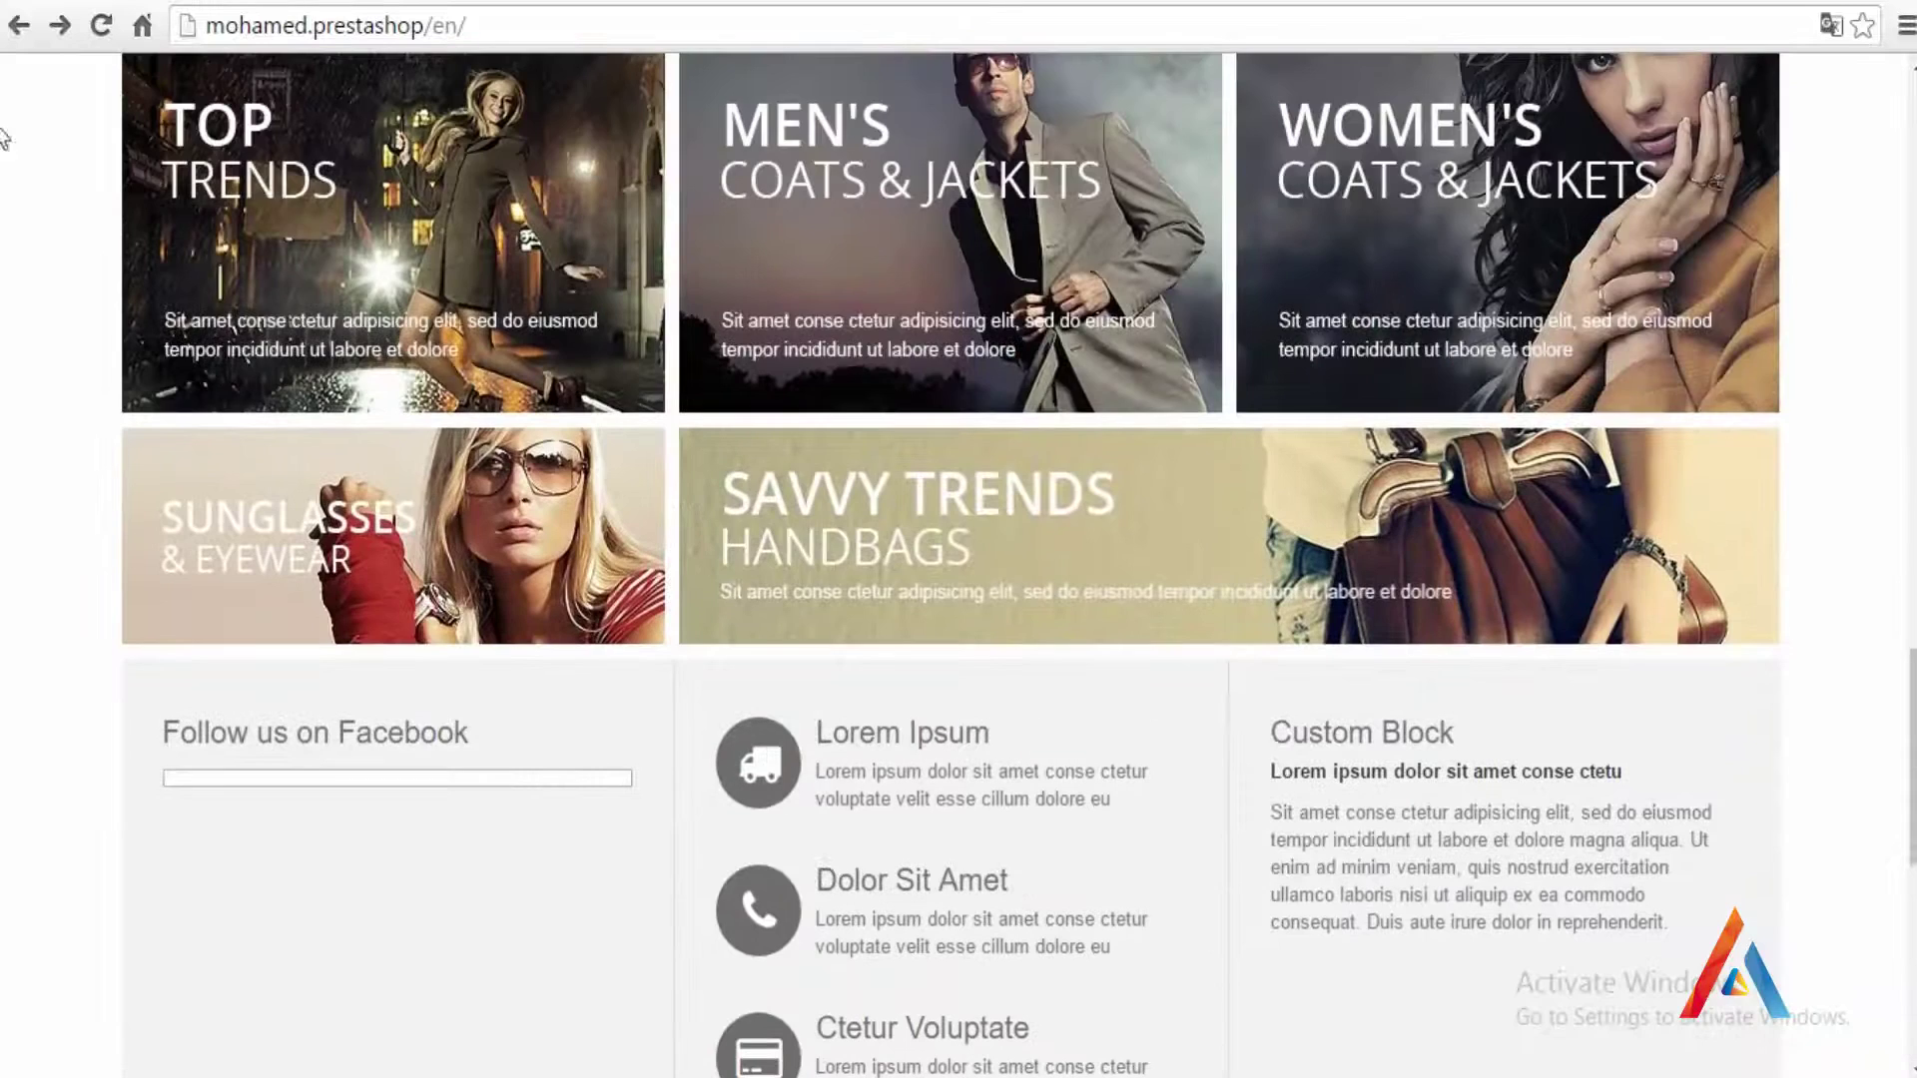
scroll(77, 835, "down", 8)
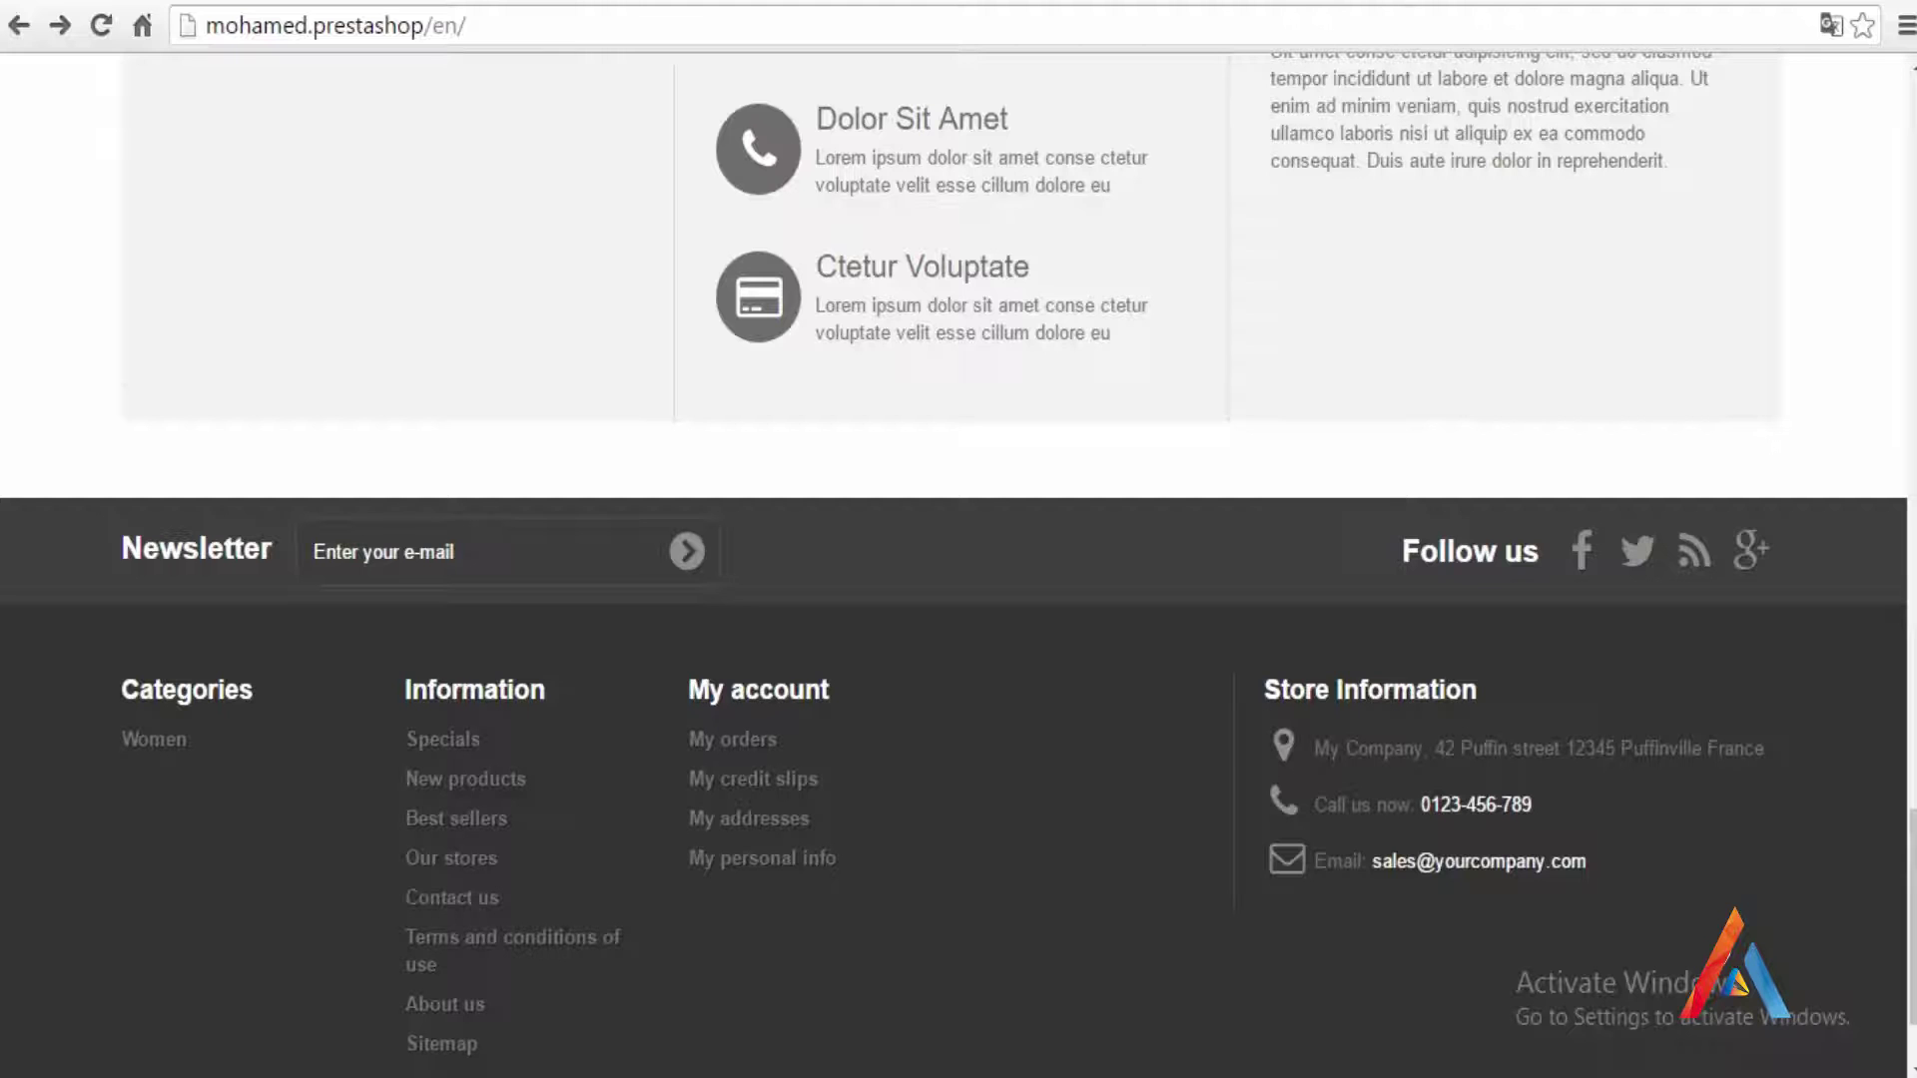
left_click_drag(1912, 898, 1912, 525)
scroll(1892, 364, "up", 10)
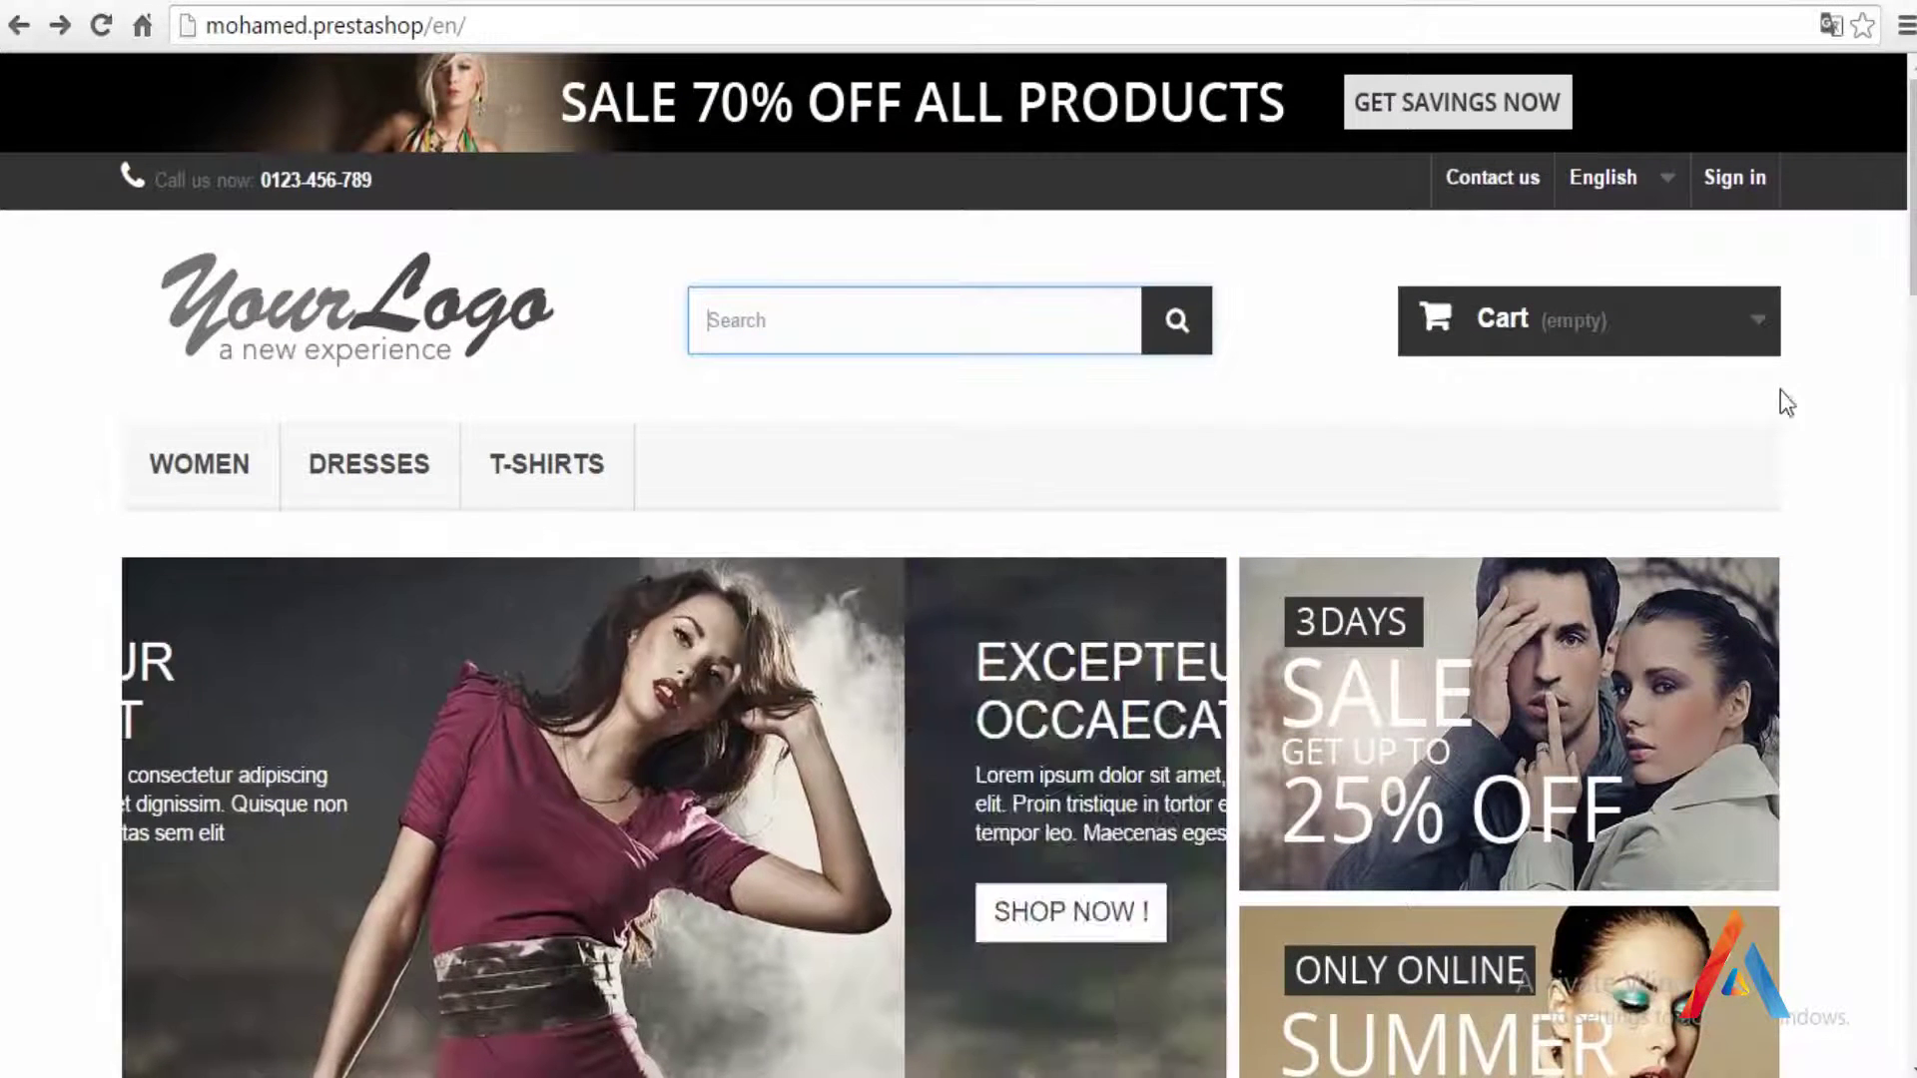
key("alt+Tab")
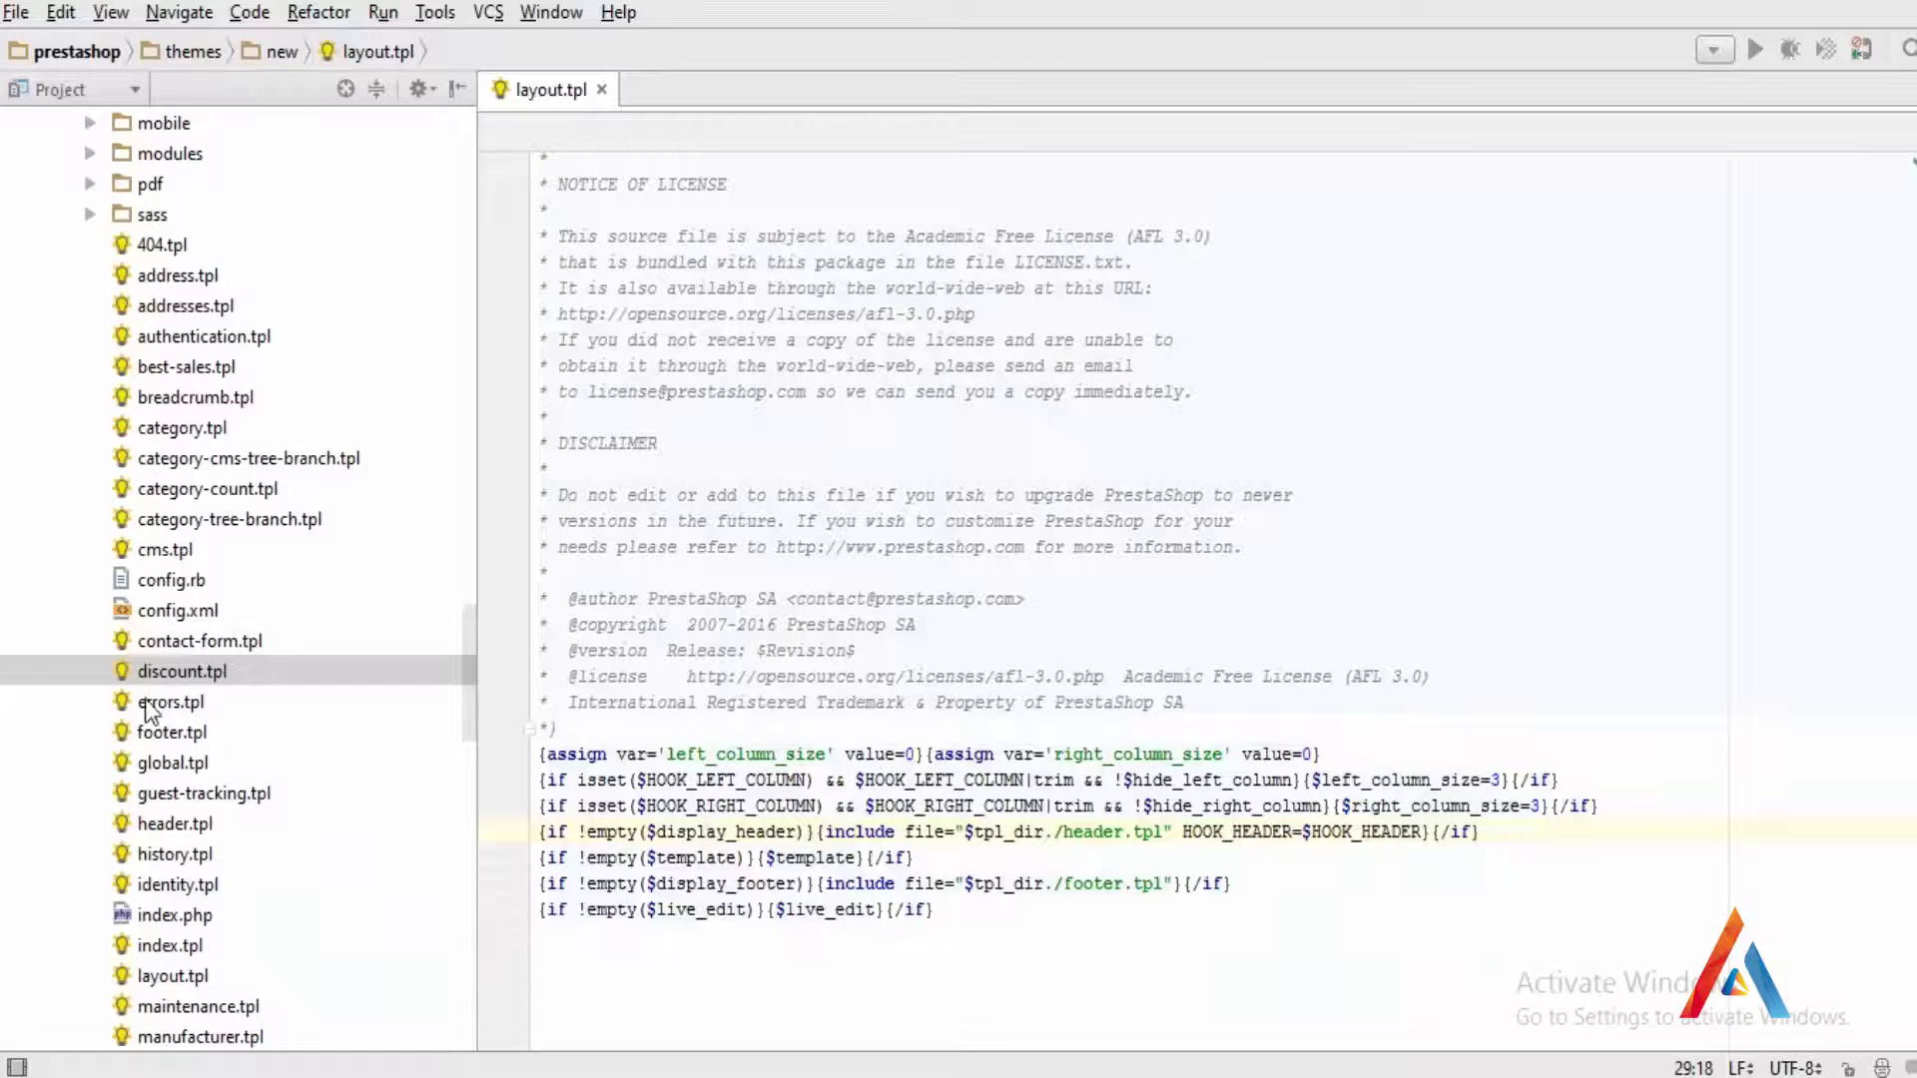
scroll(70, 307, "up", 4)
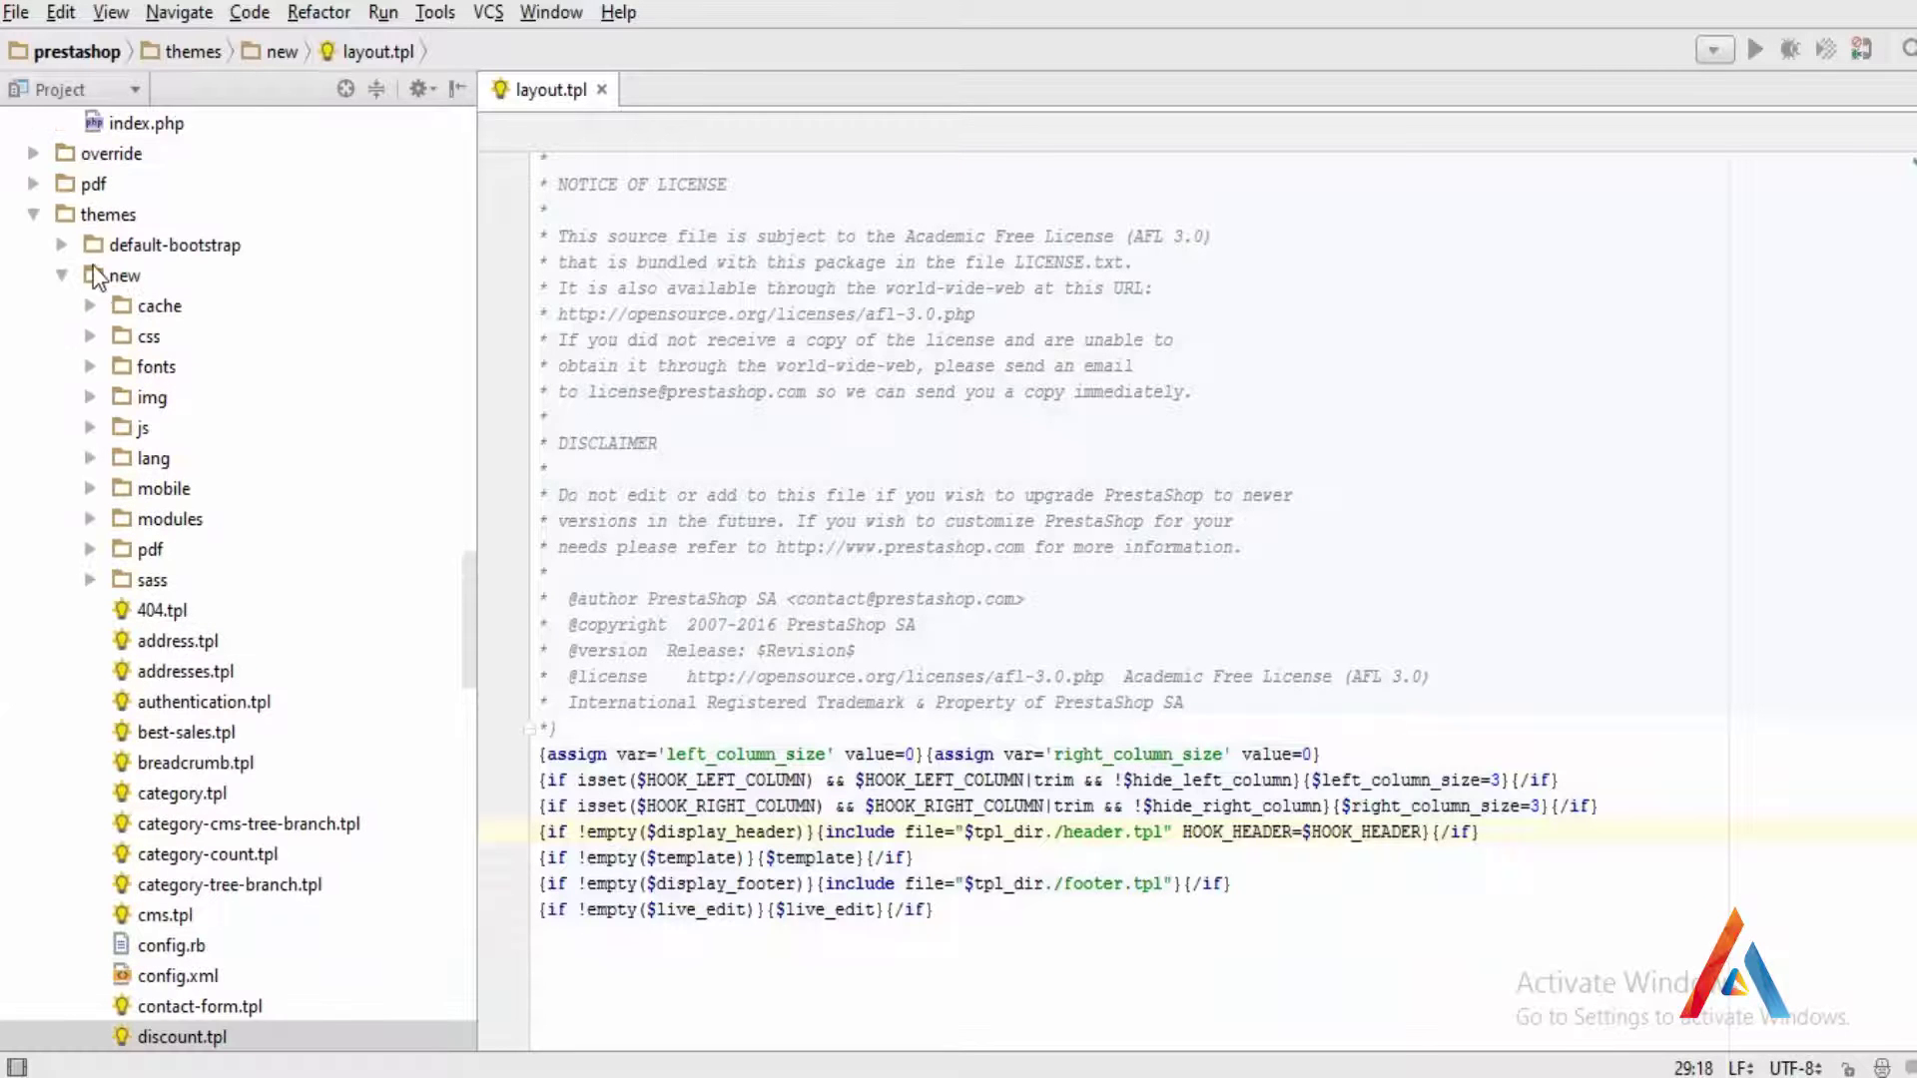
scroll(187, 717, "down", 4)
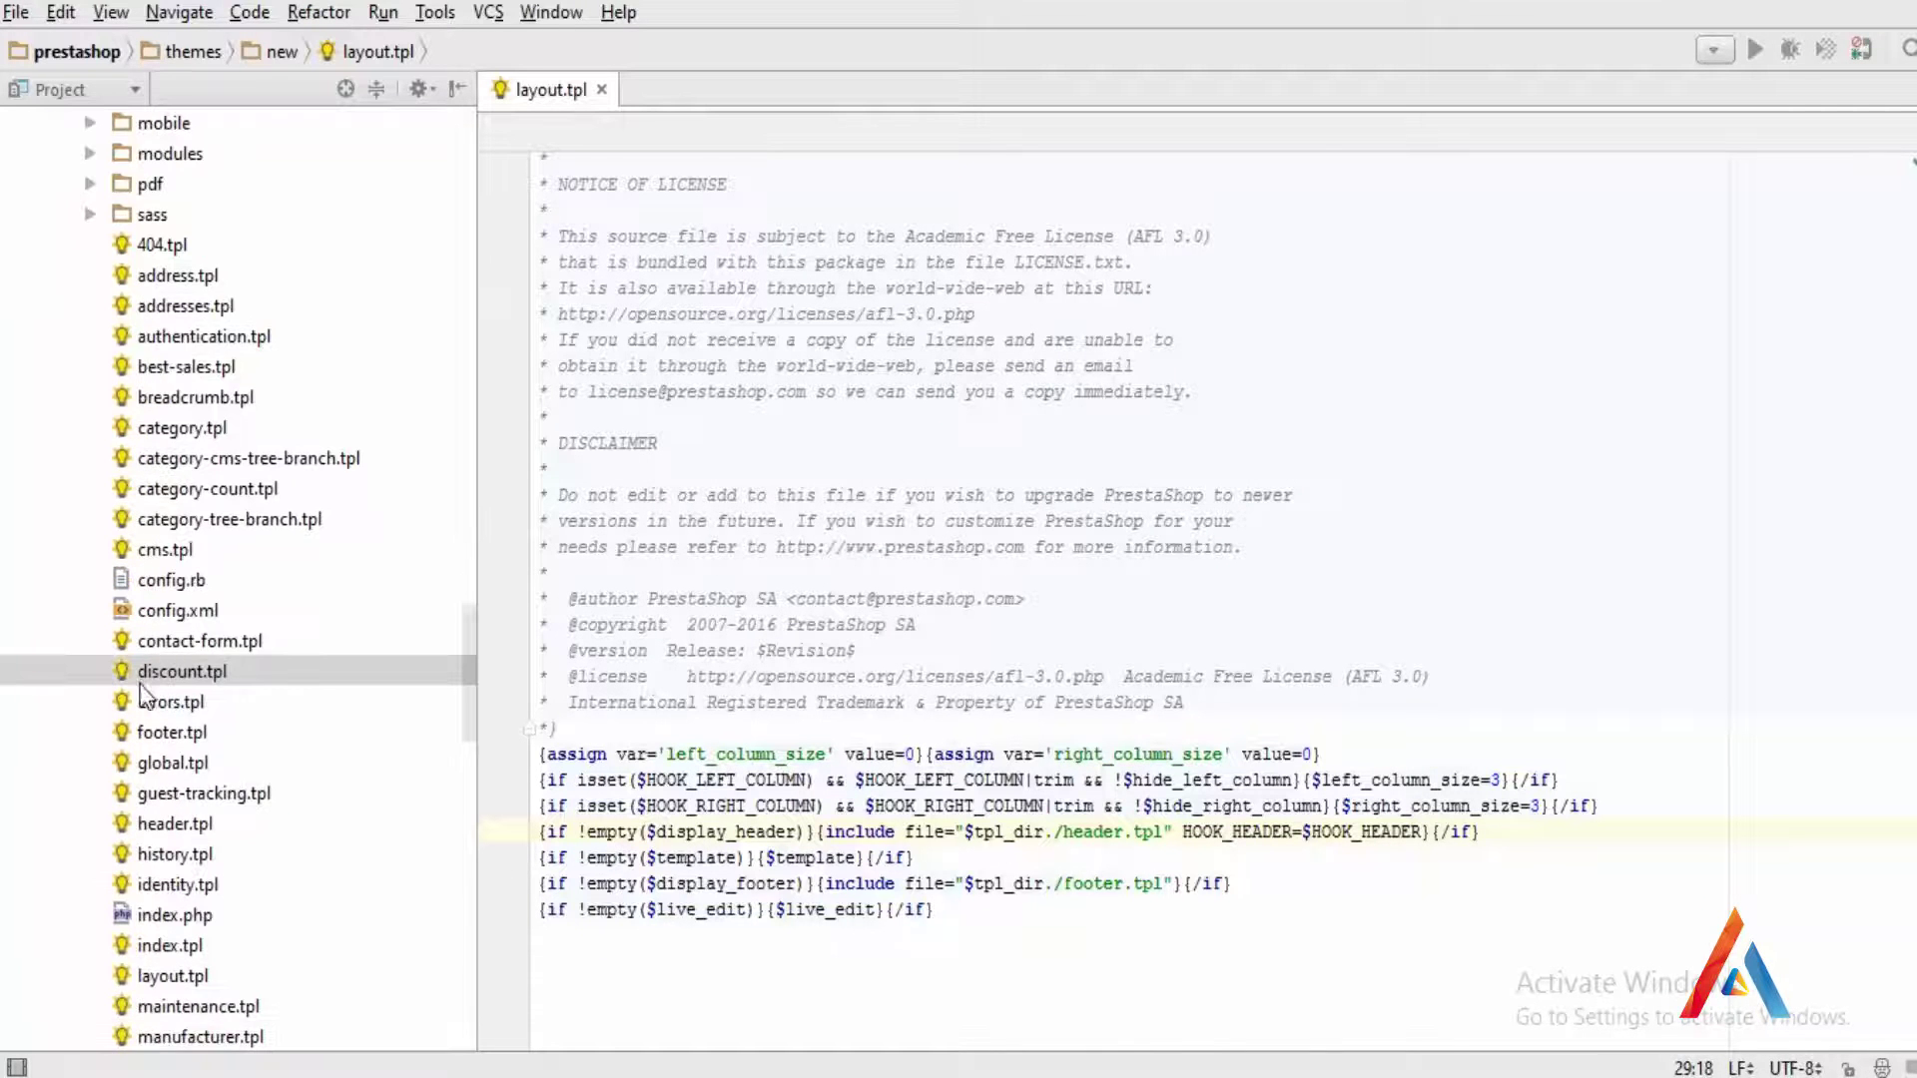
left_click(150, 673)
left_click(164, 707)
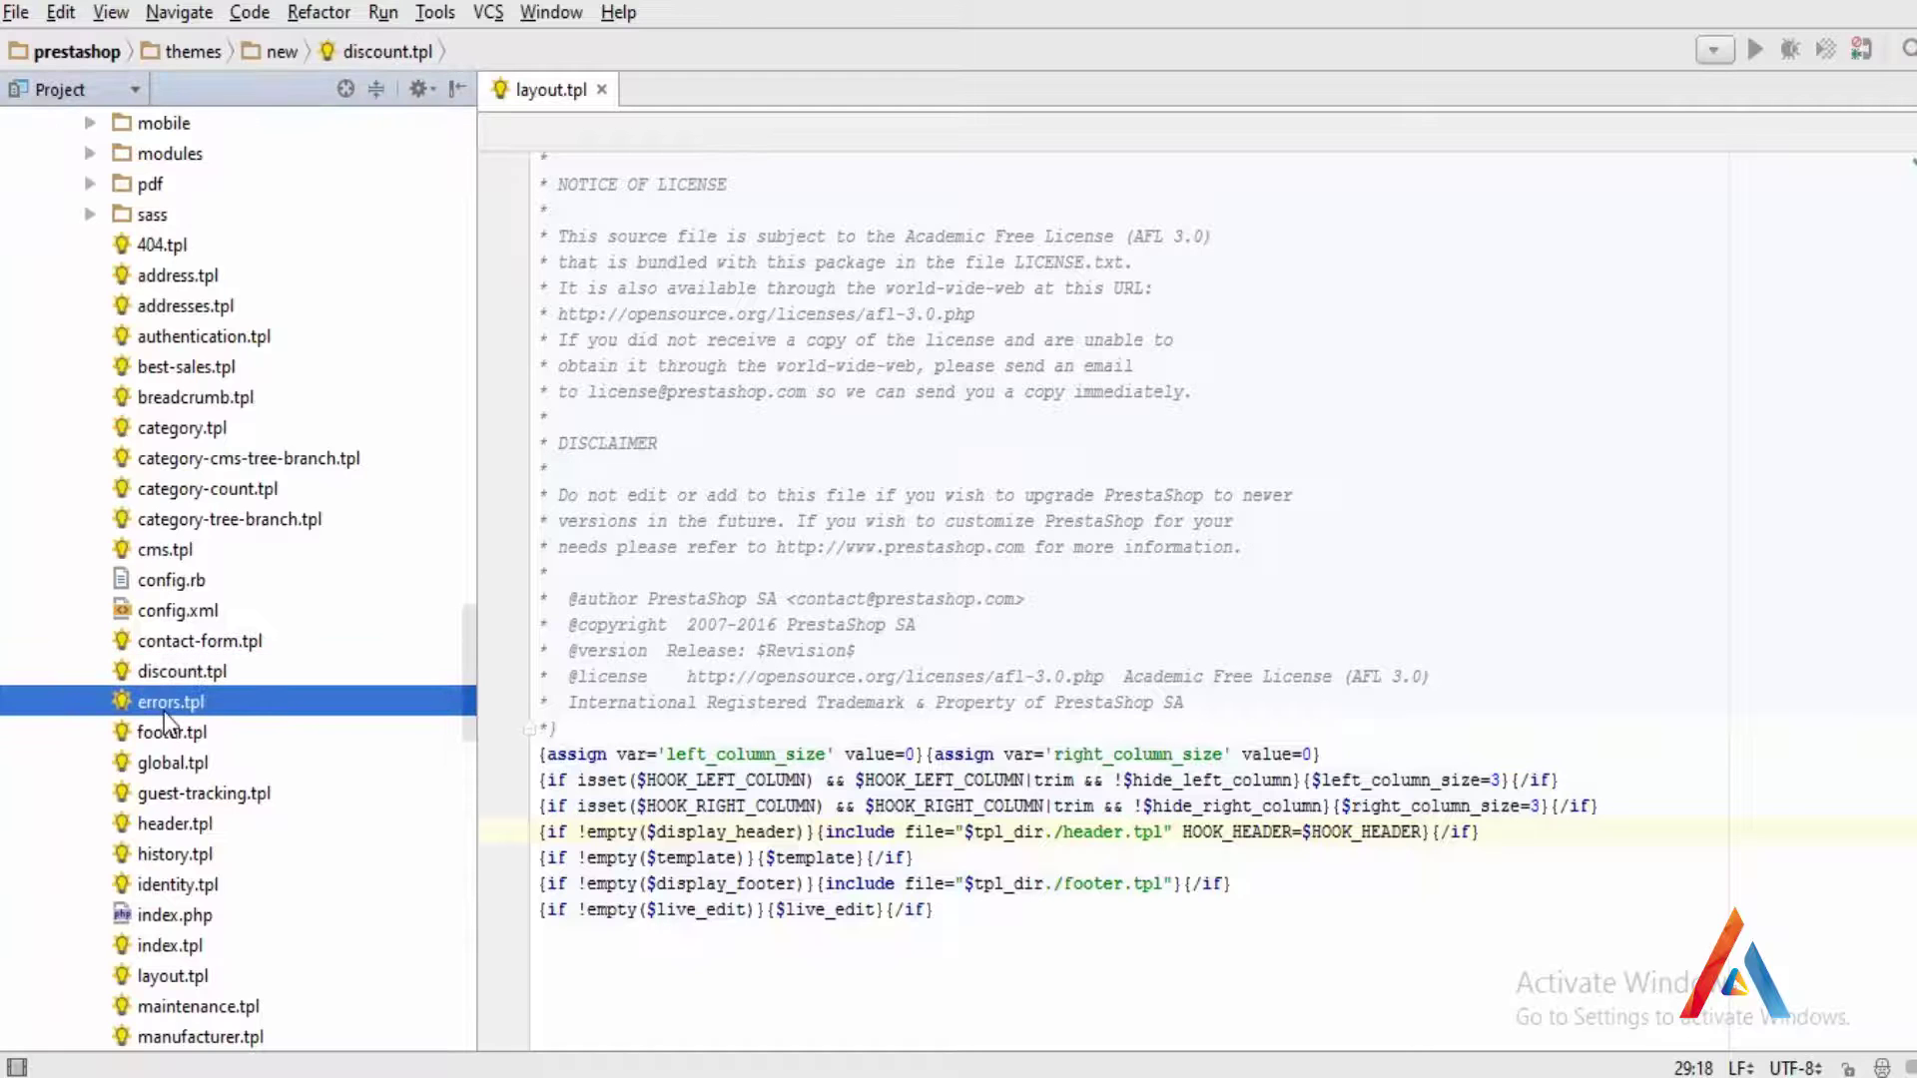
type("lay")
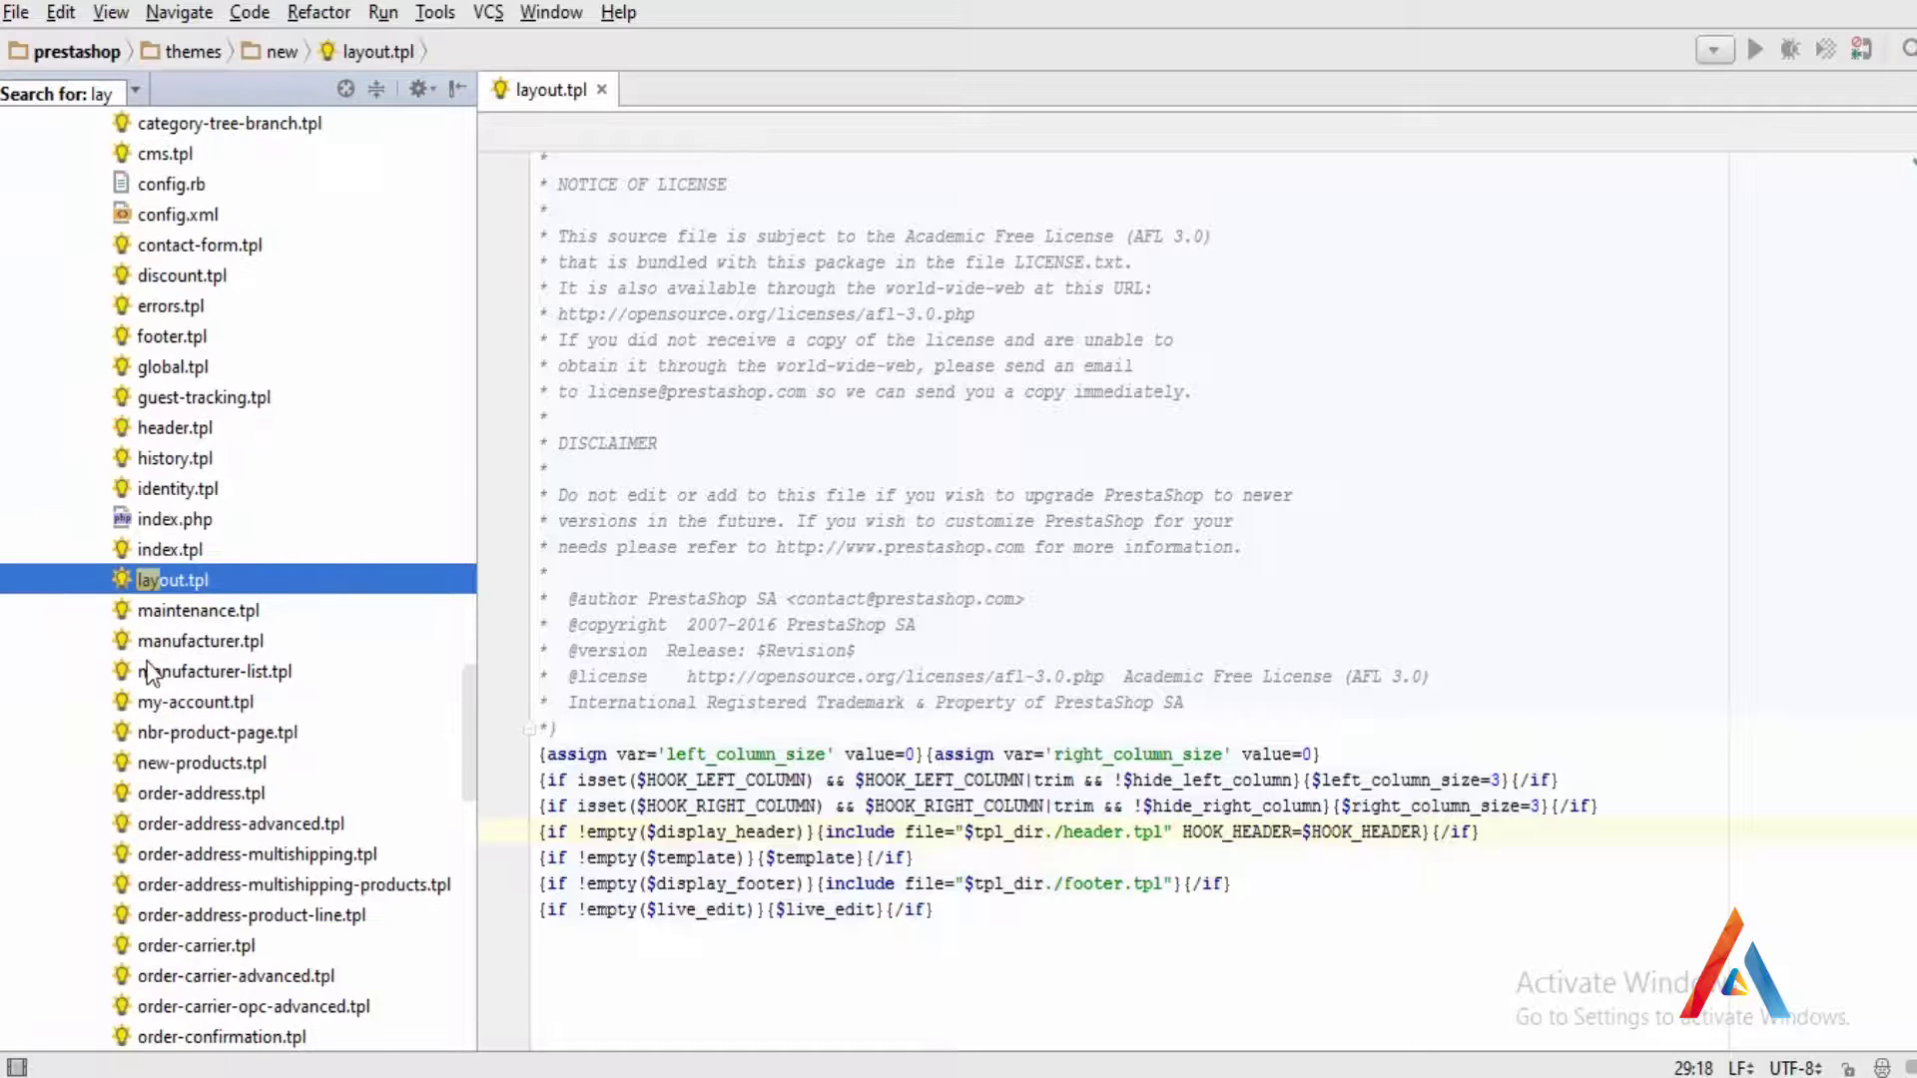
key("Return")
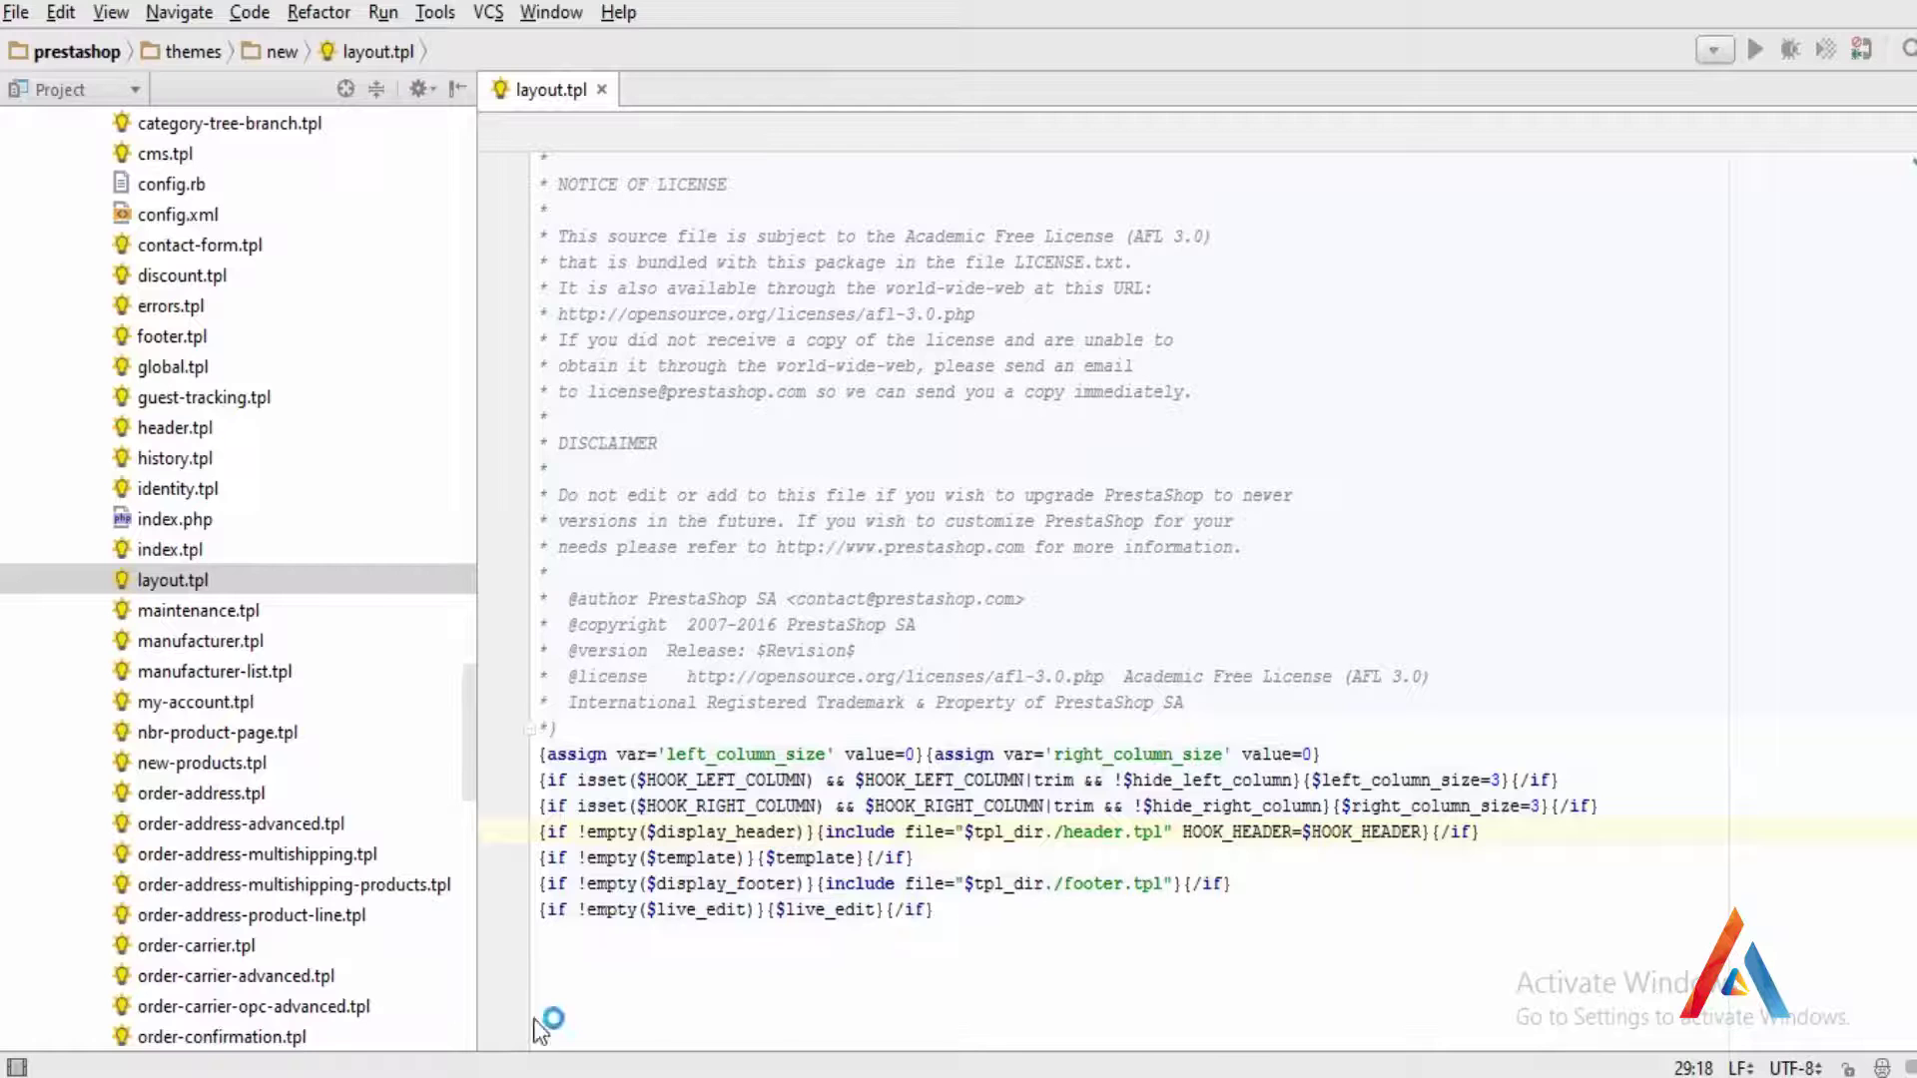
key("alt+Tab")
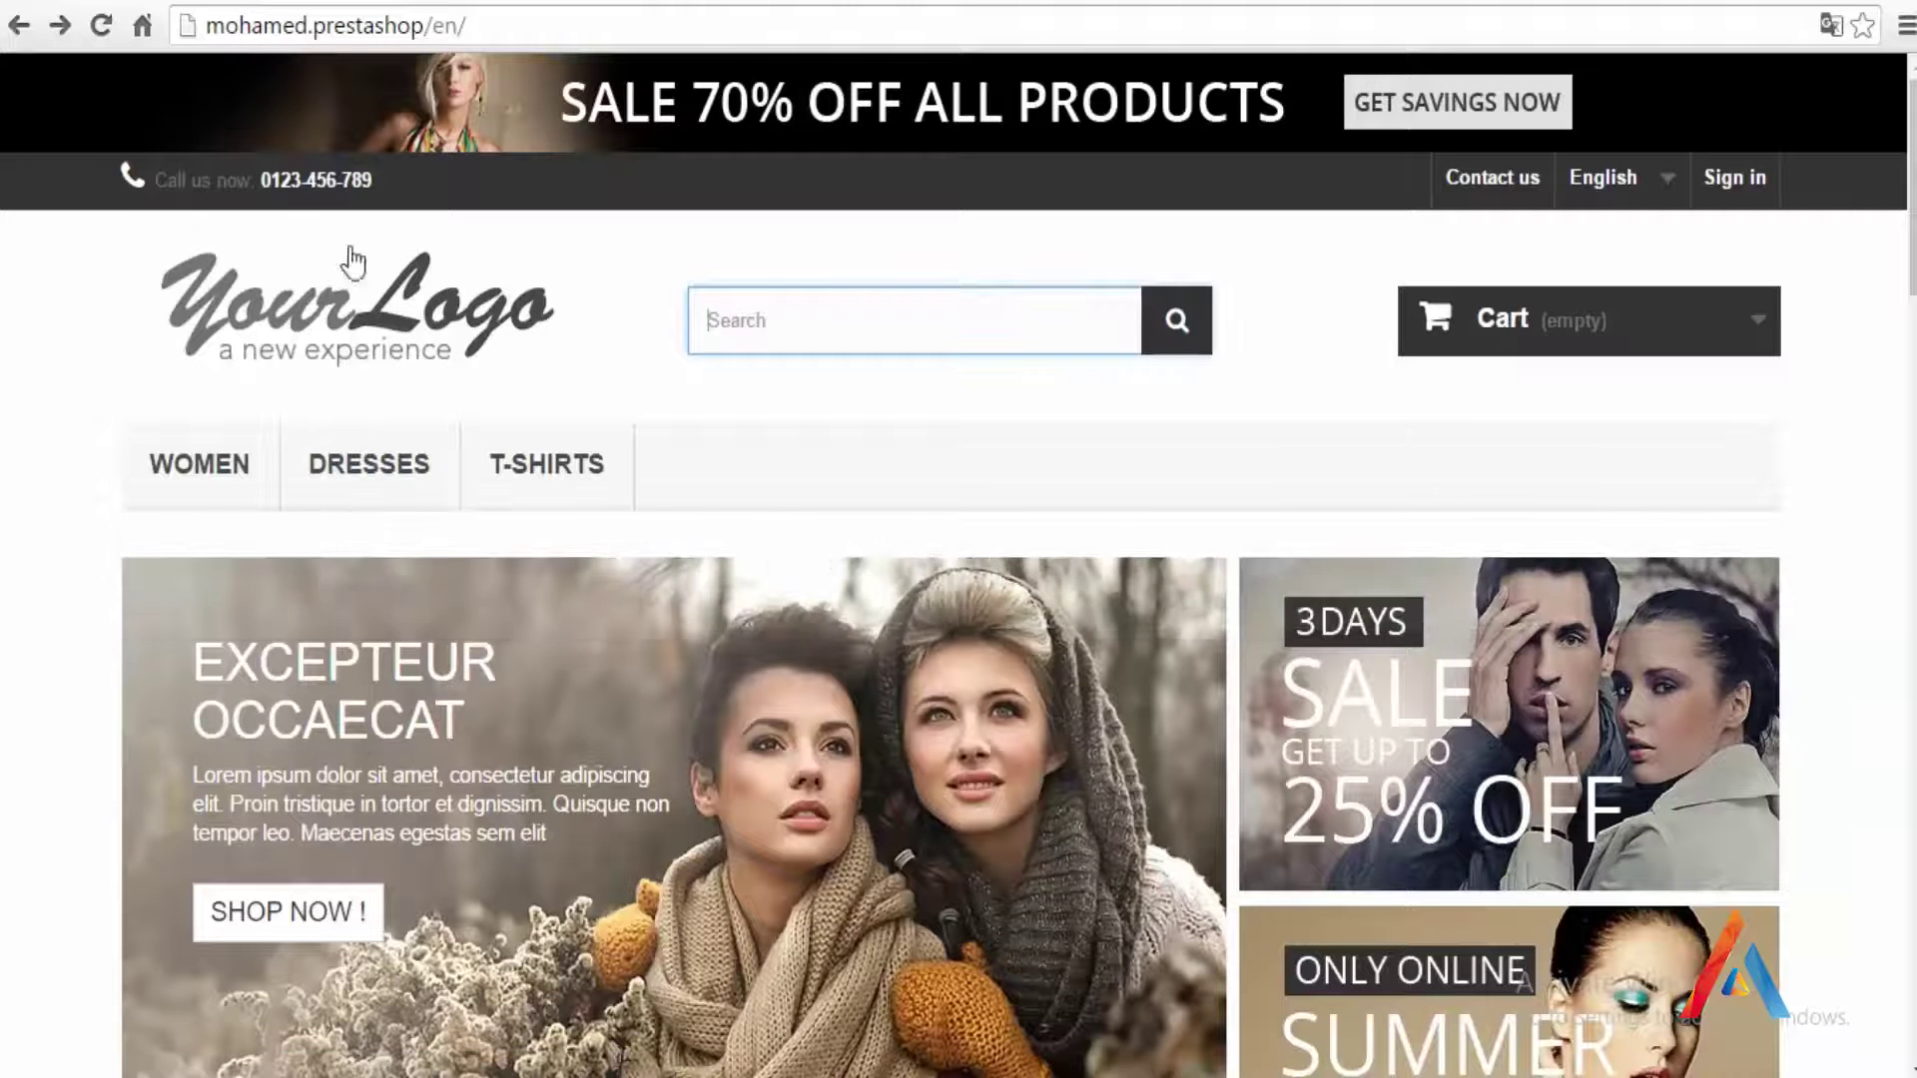
key("ctrl+Tab")
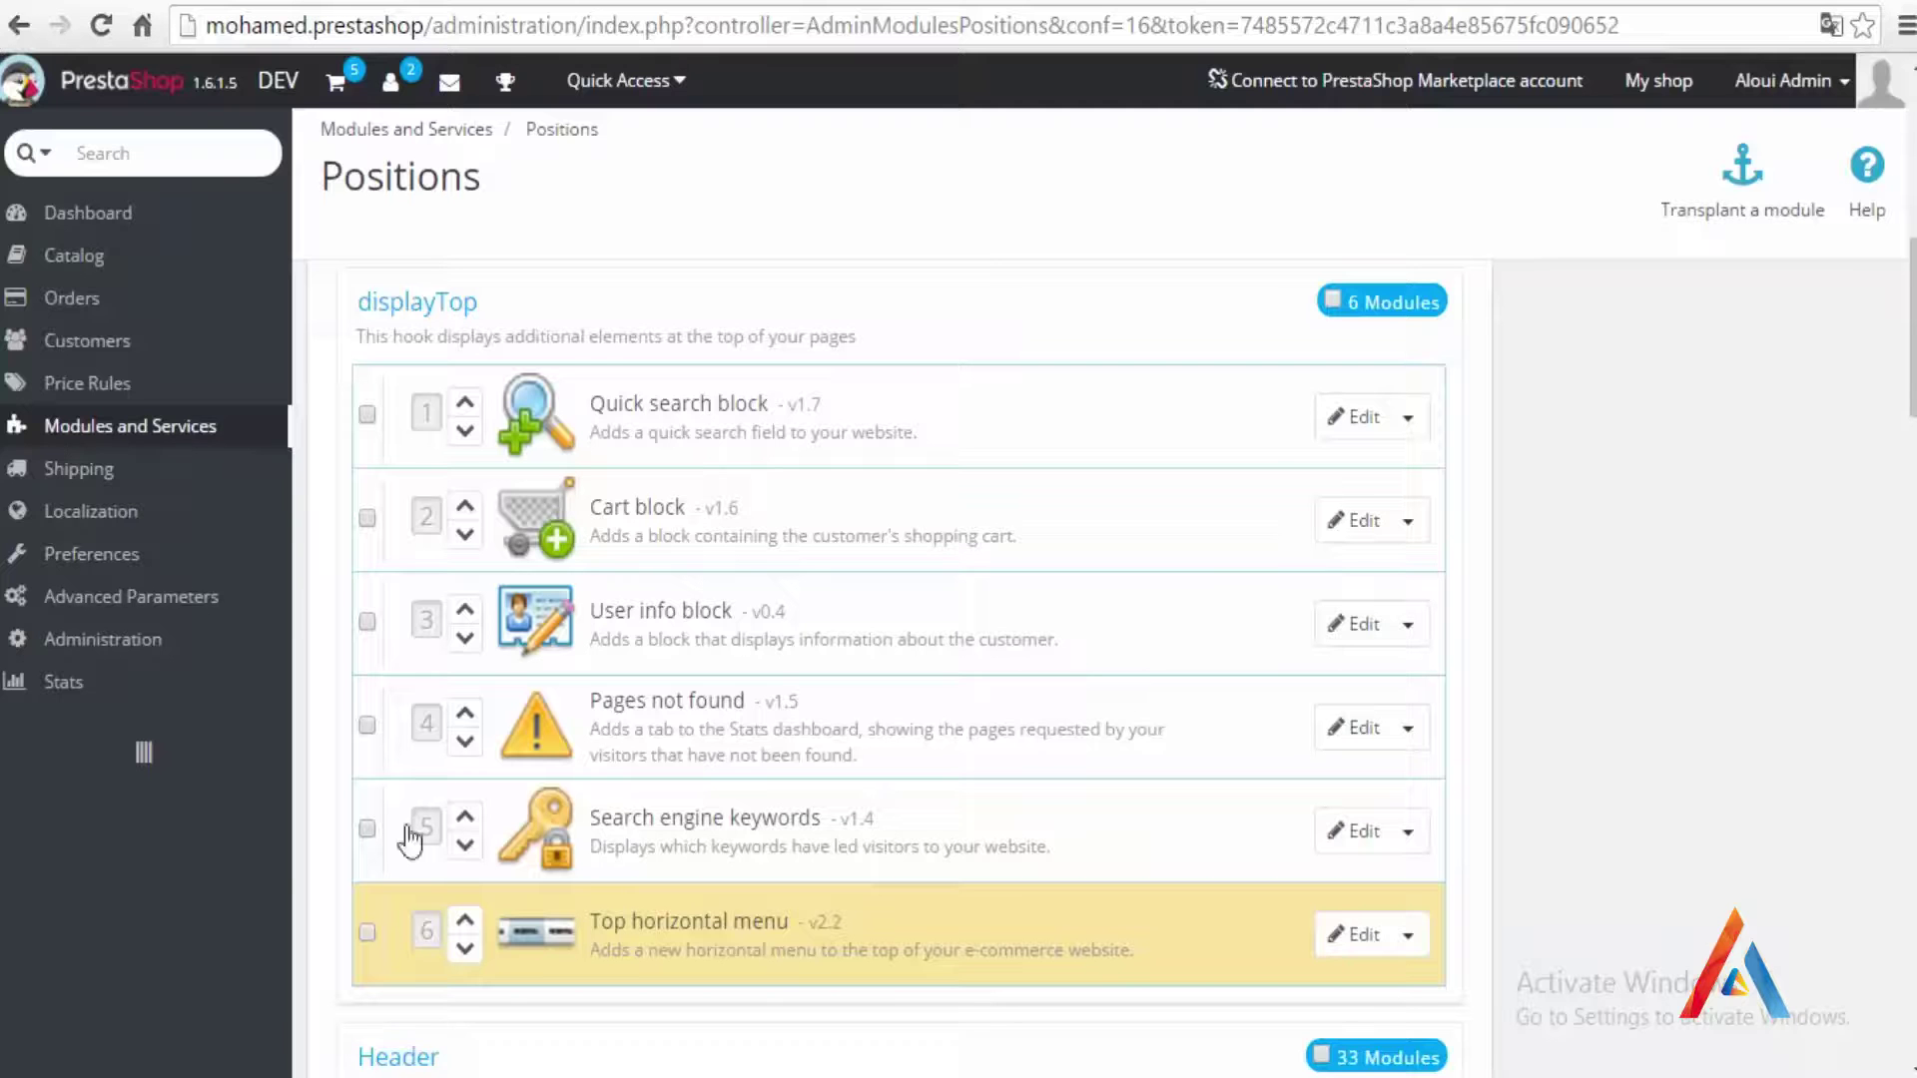
key("ctrl+Tab")
key("alt+Tab")
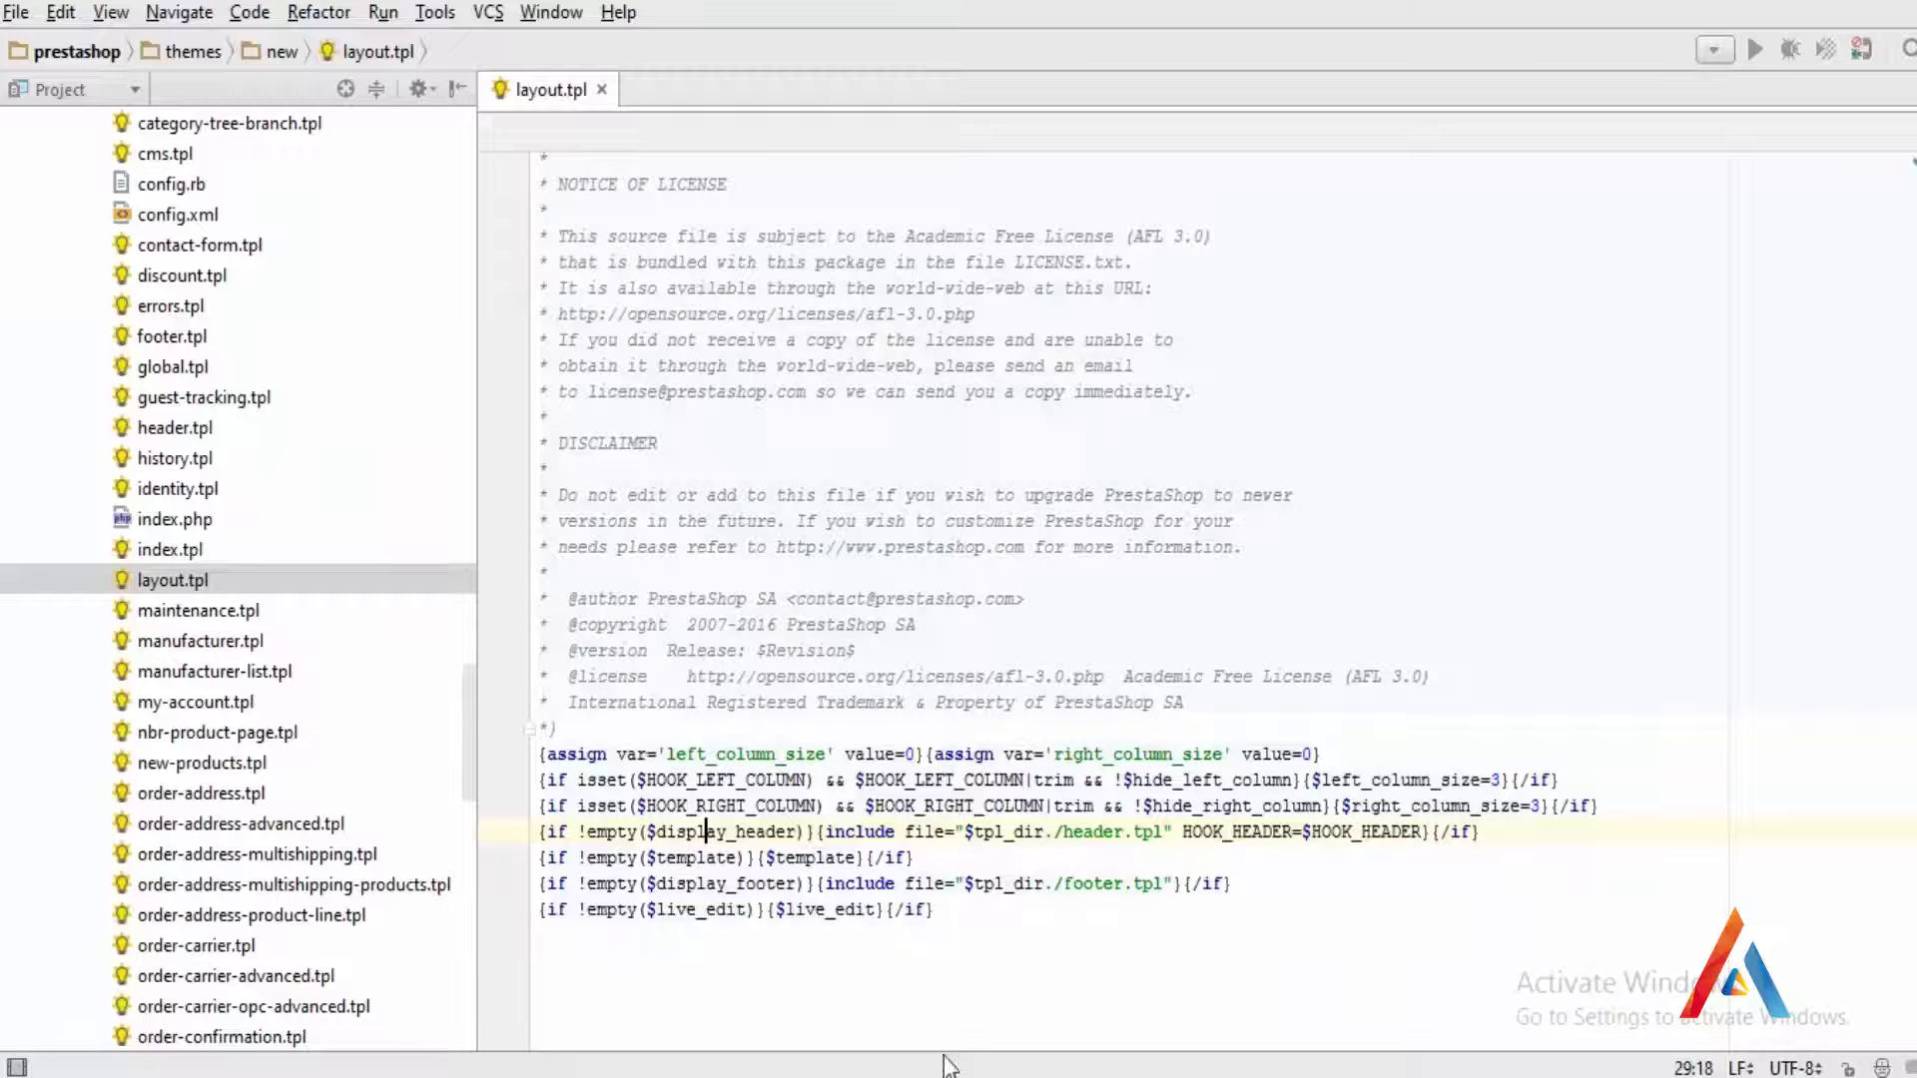
left_click_drag(998, 912, 547, 755)
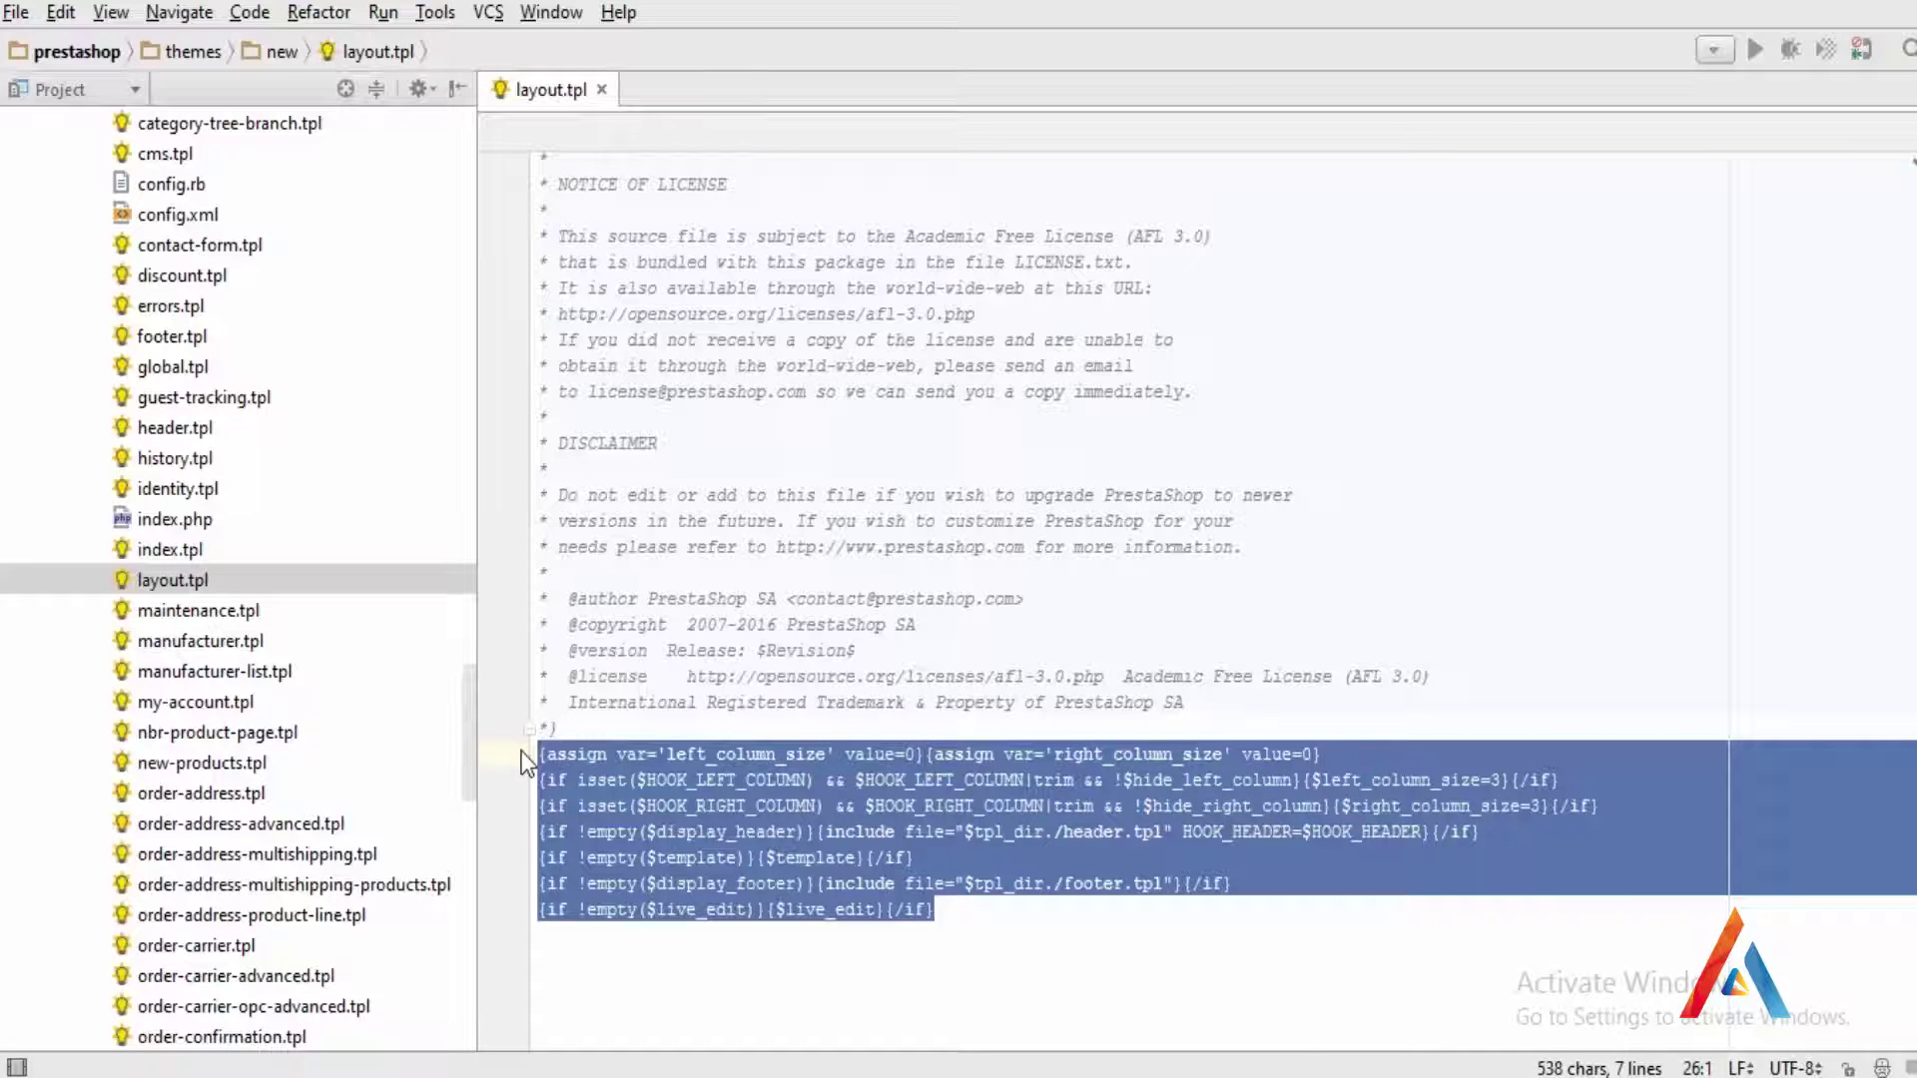
key("alt+Tab")
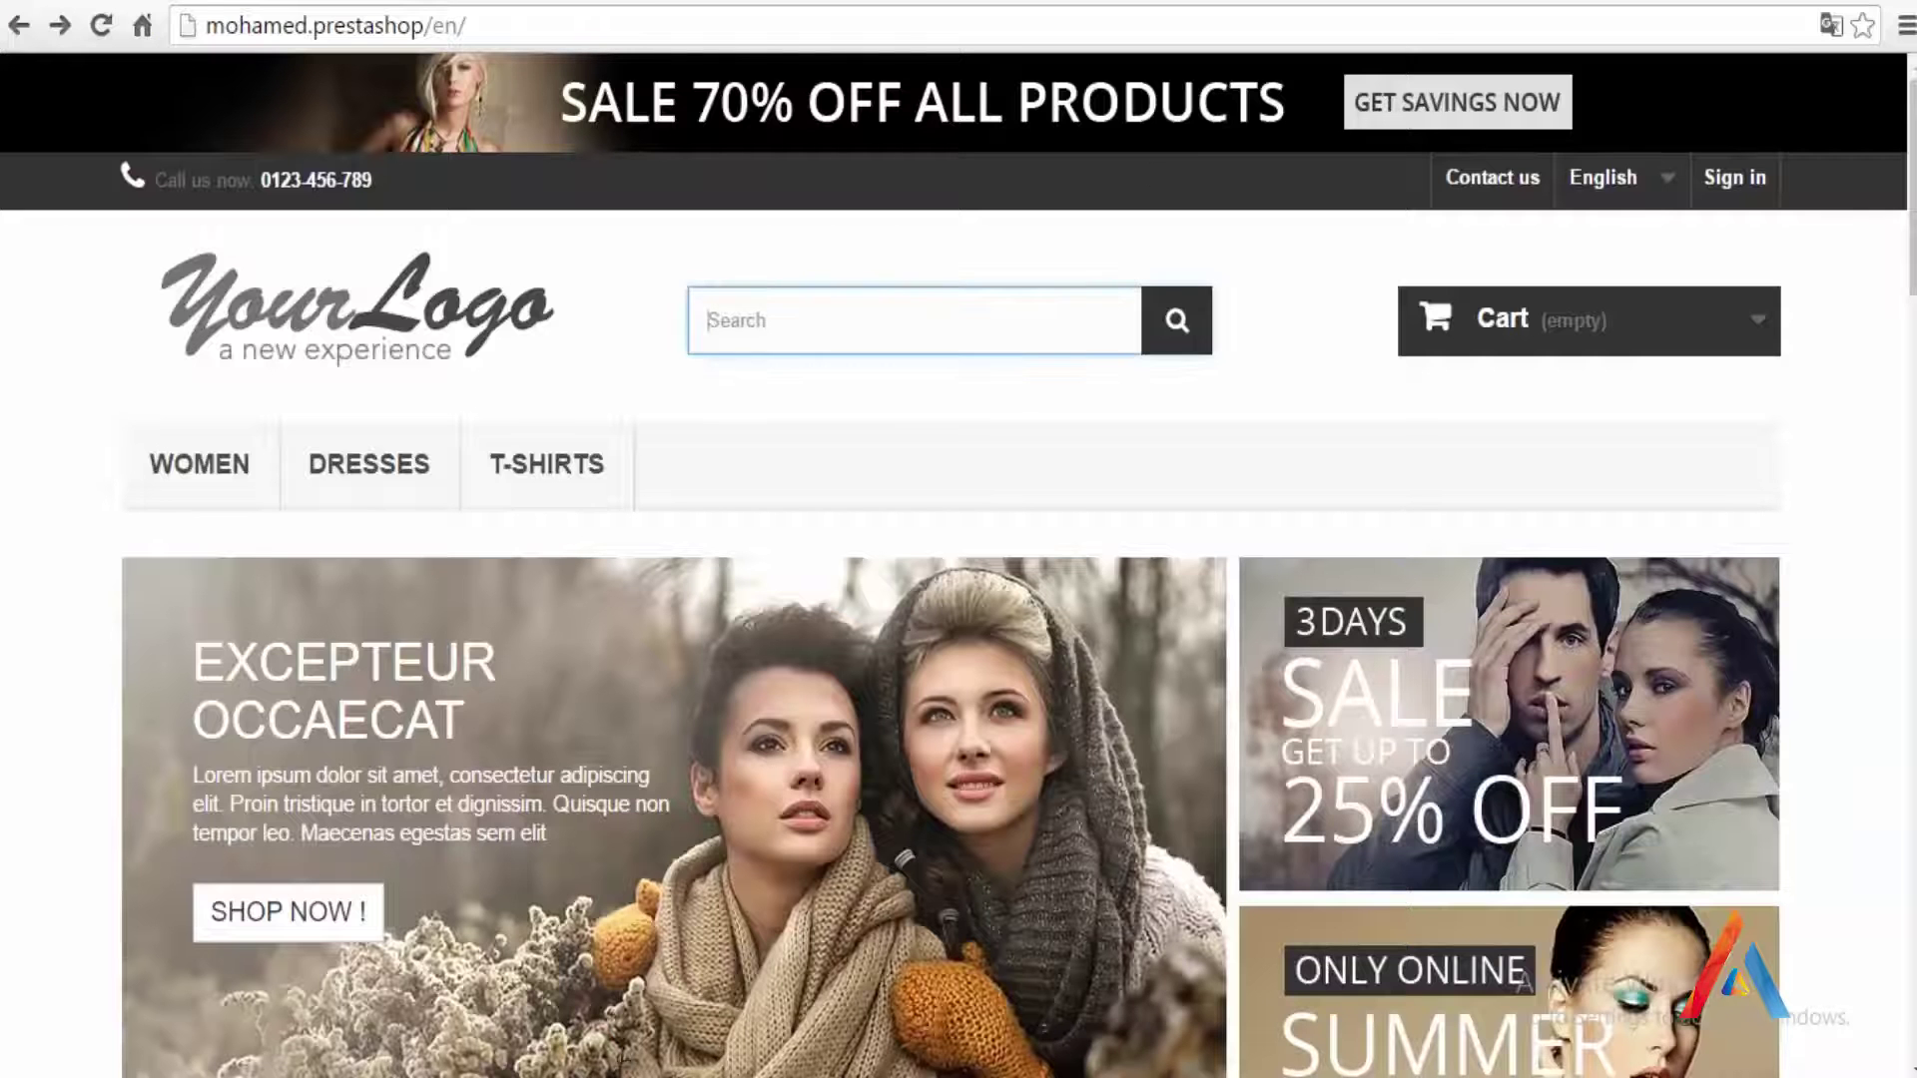
key("alt+Tab")
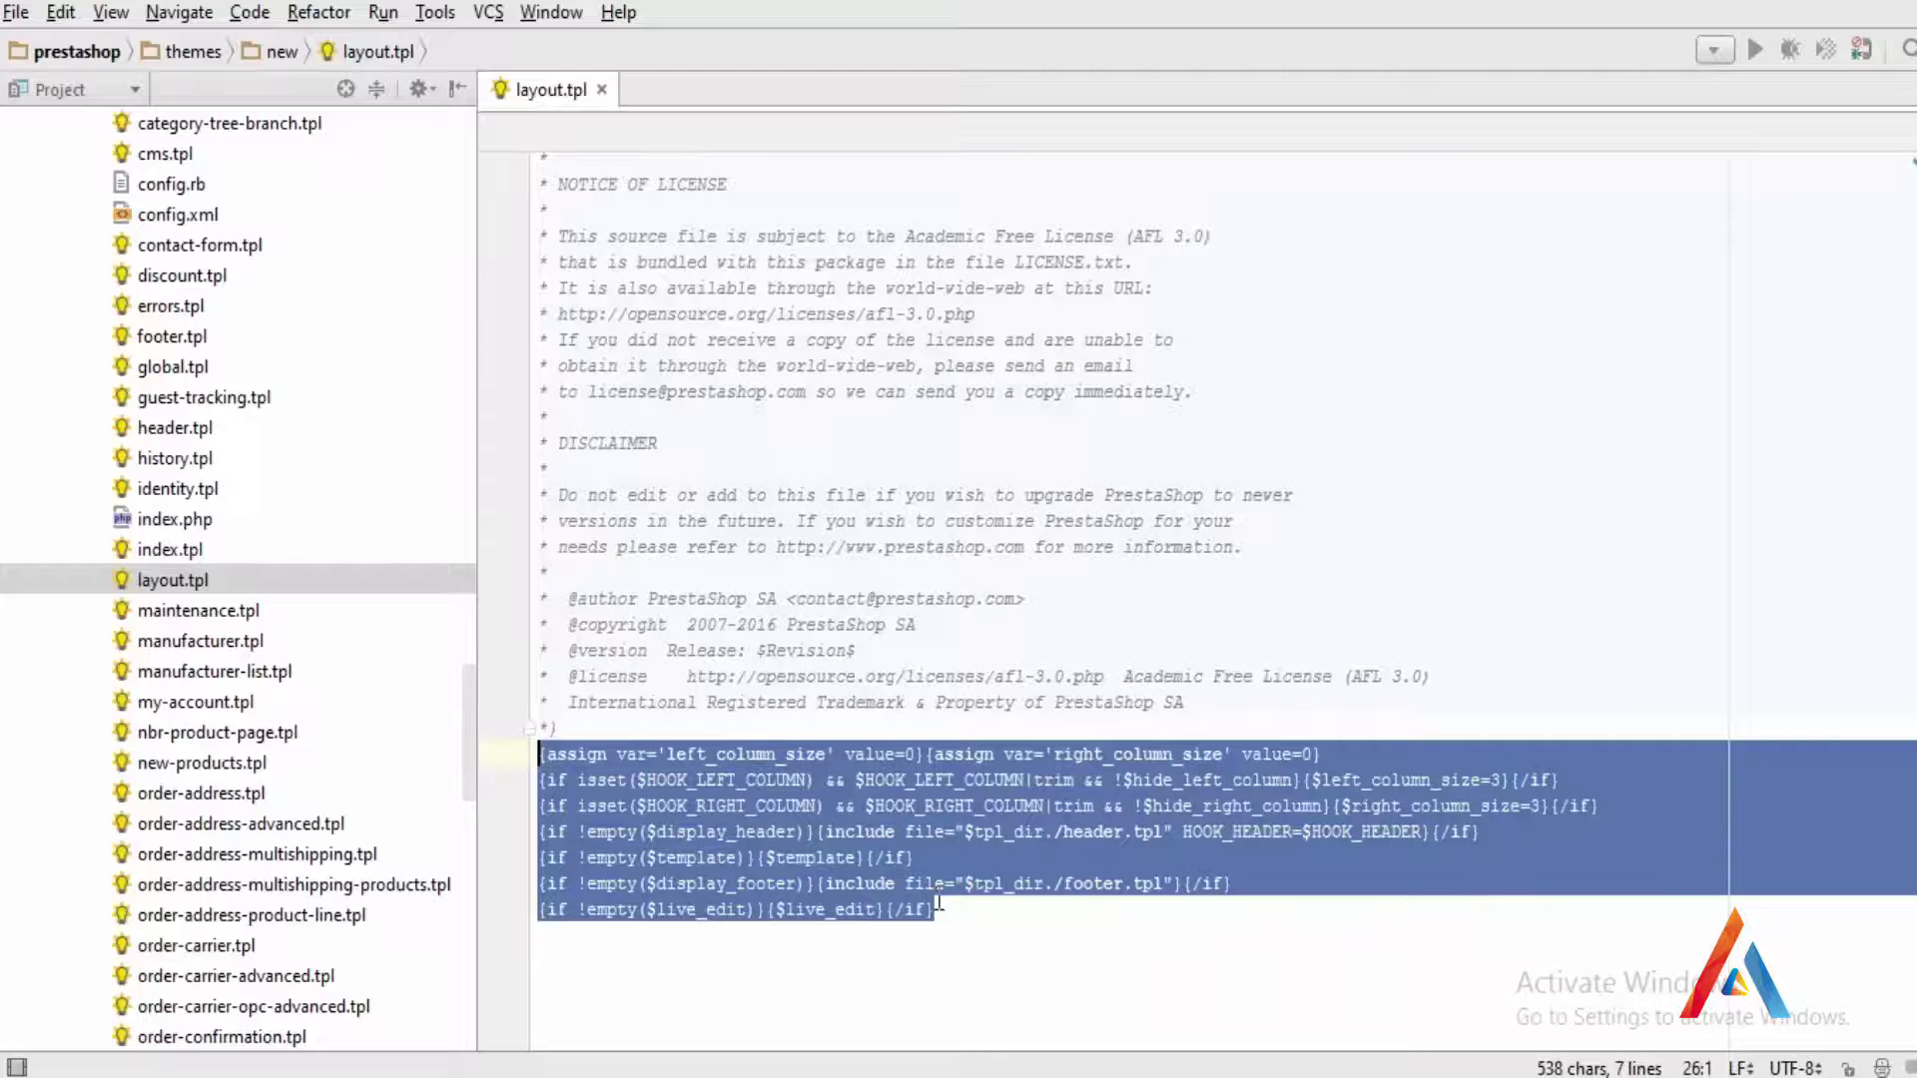
key("ctrl+slash")
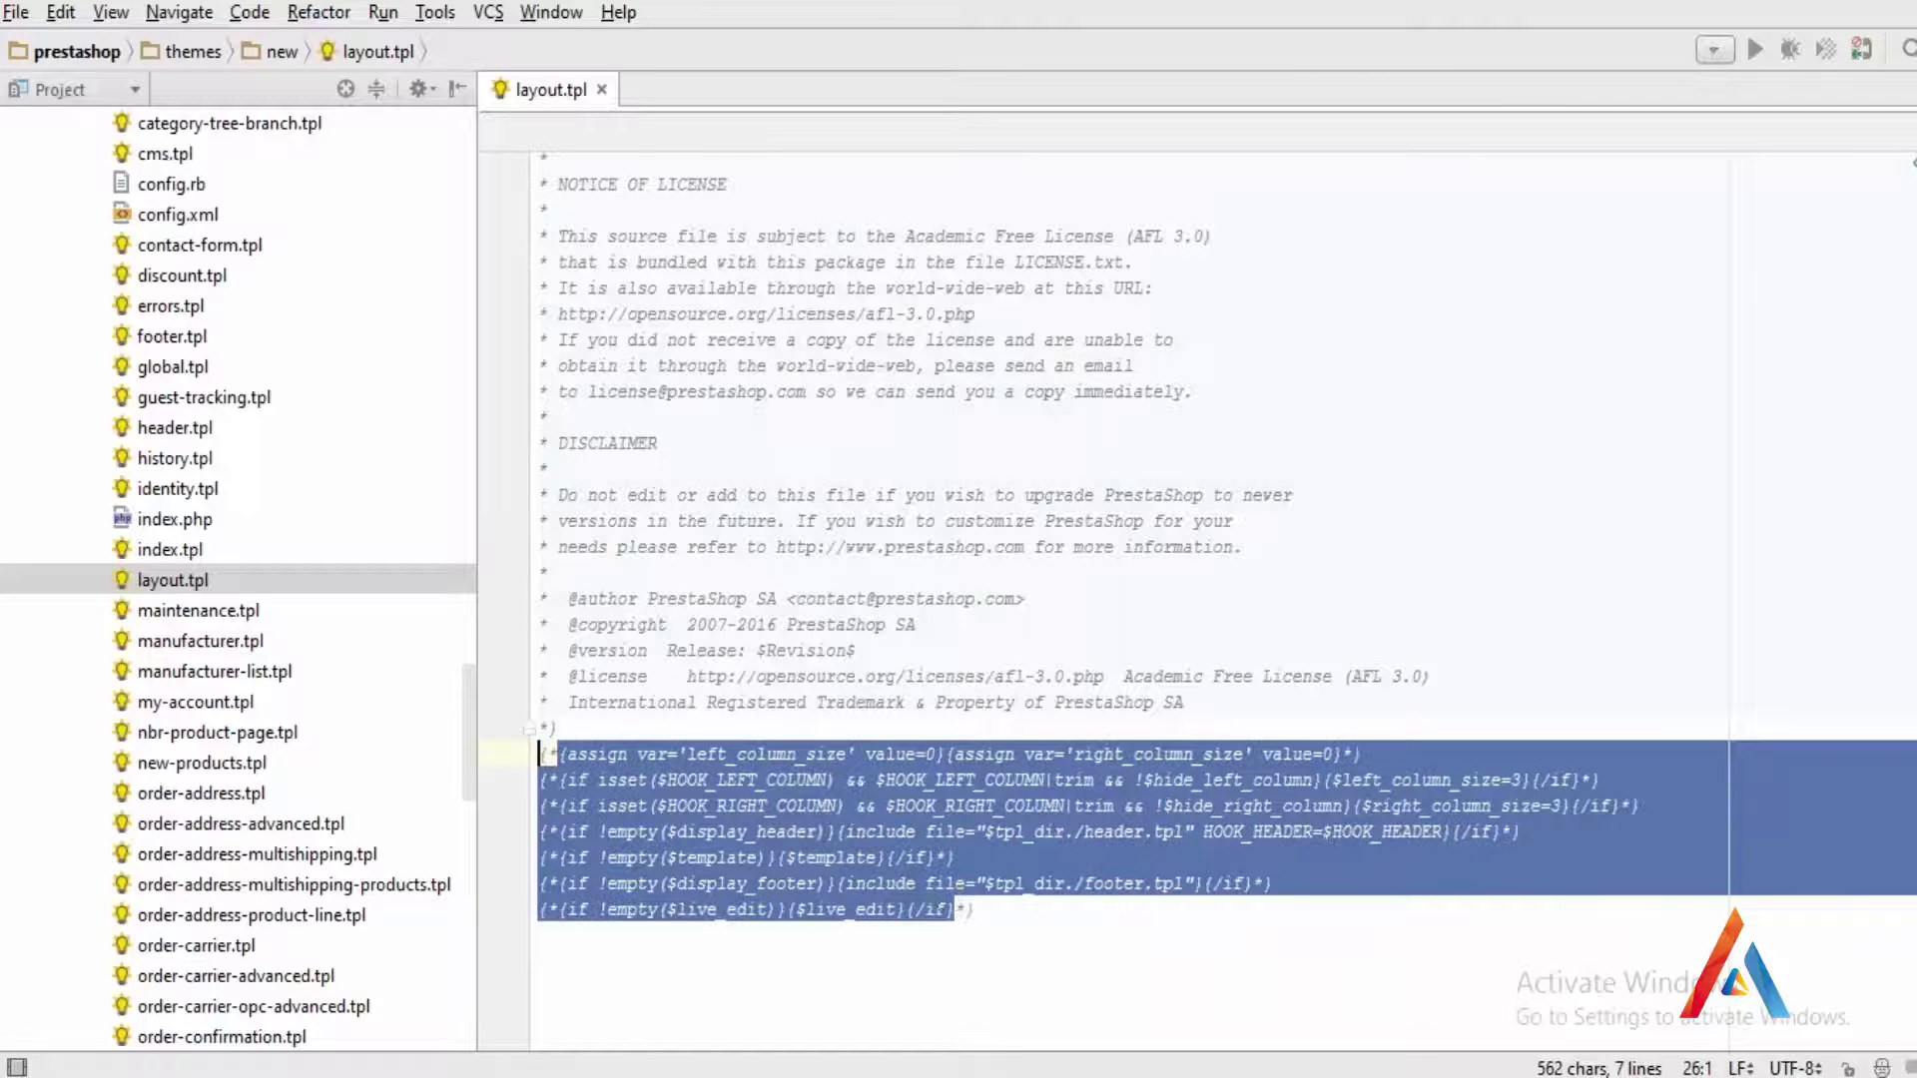
left_click(1009, 908)
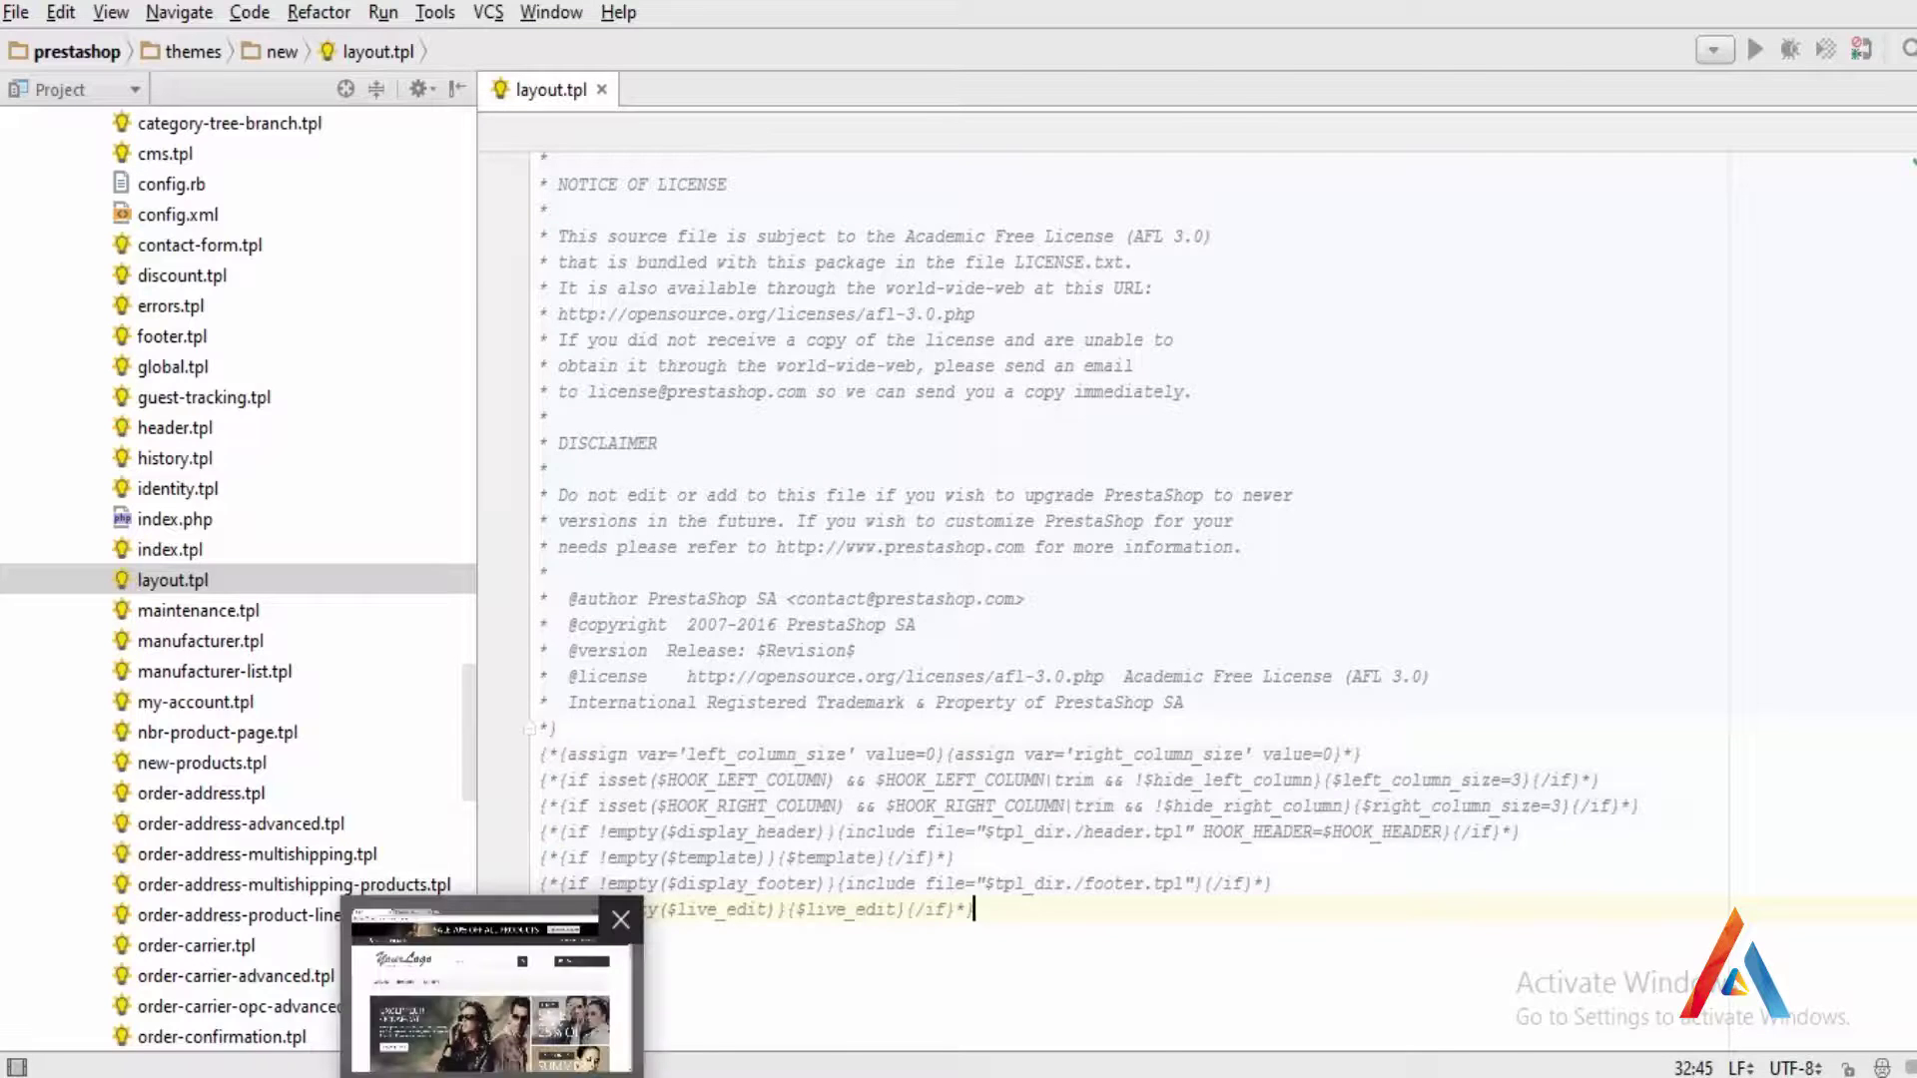
left_click(493, 1073)
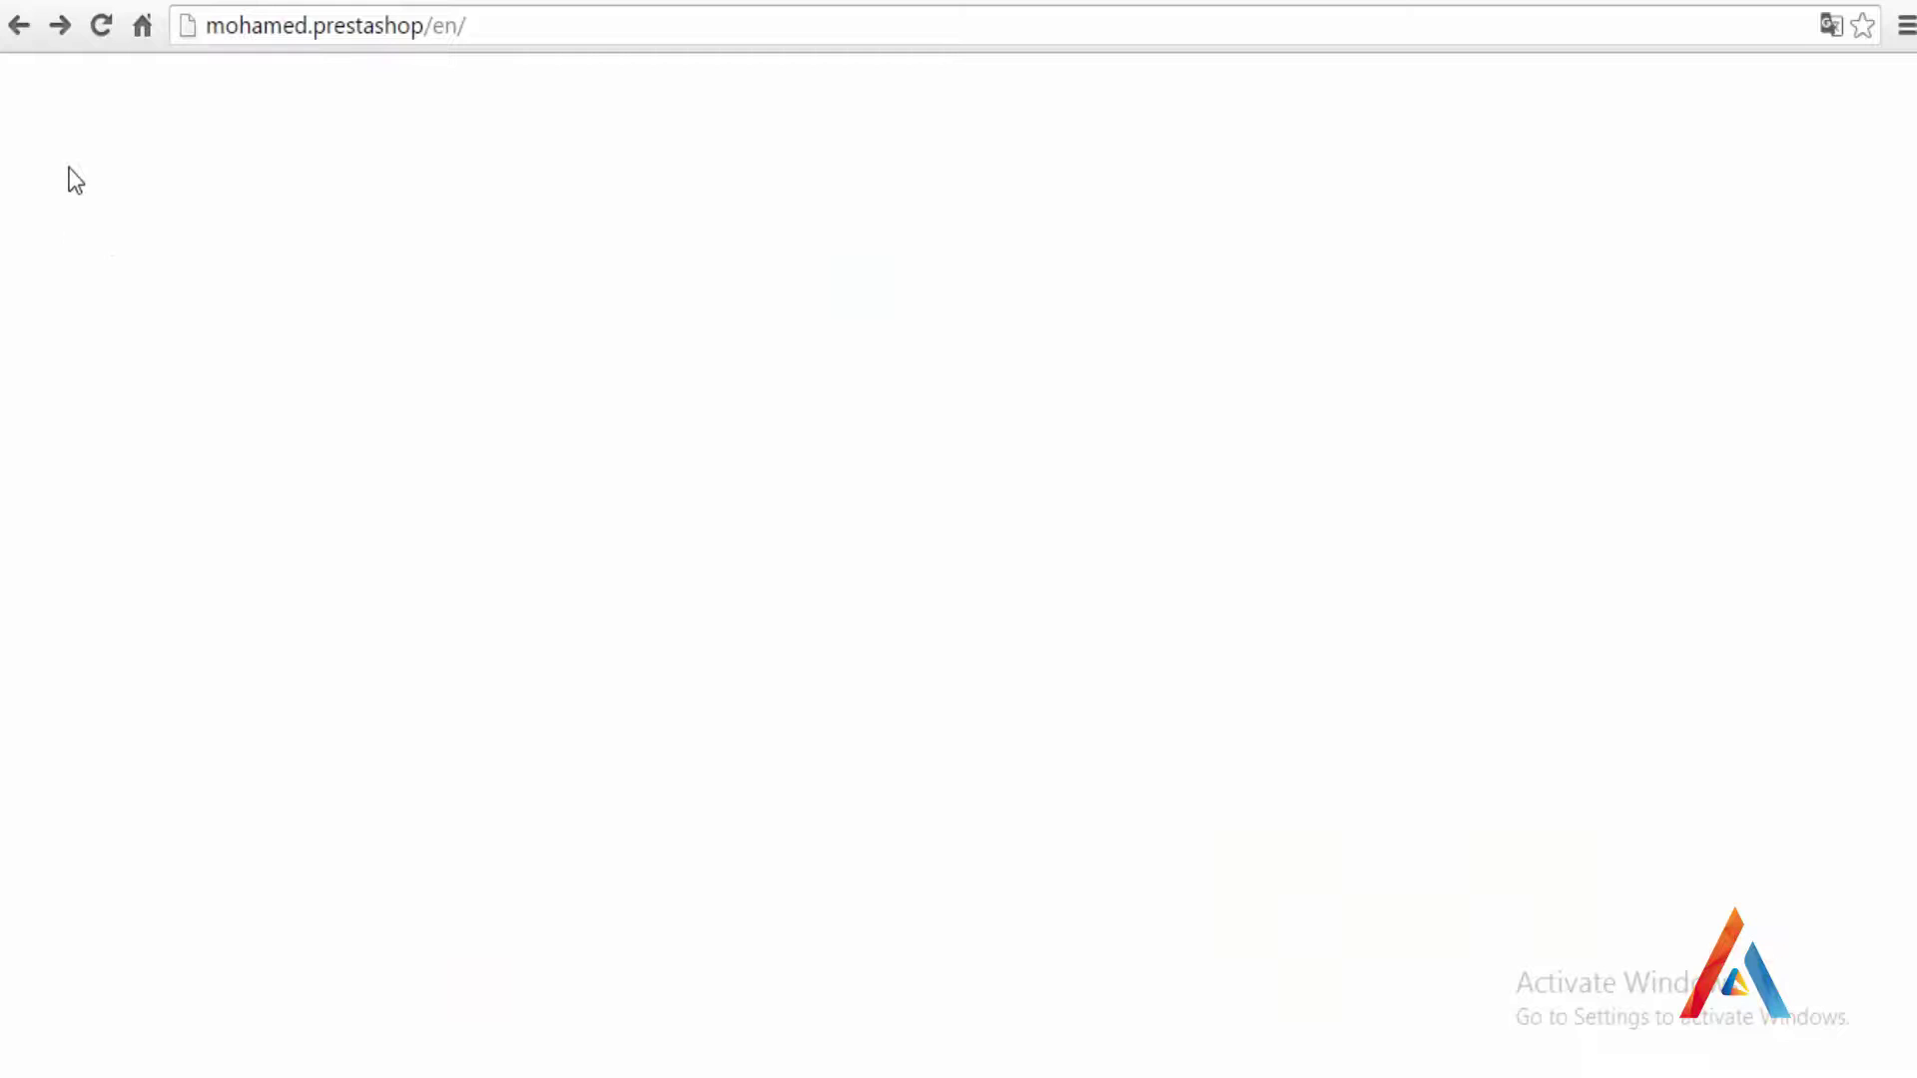
key("alt+Tab")
key("shift+Up")
key("shift+Up")
key("shift+Up")
key("shift+Up")
key("shift+Up")
key("shift+Up")
key("shift+Home")
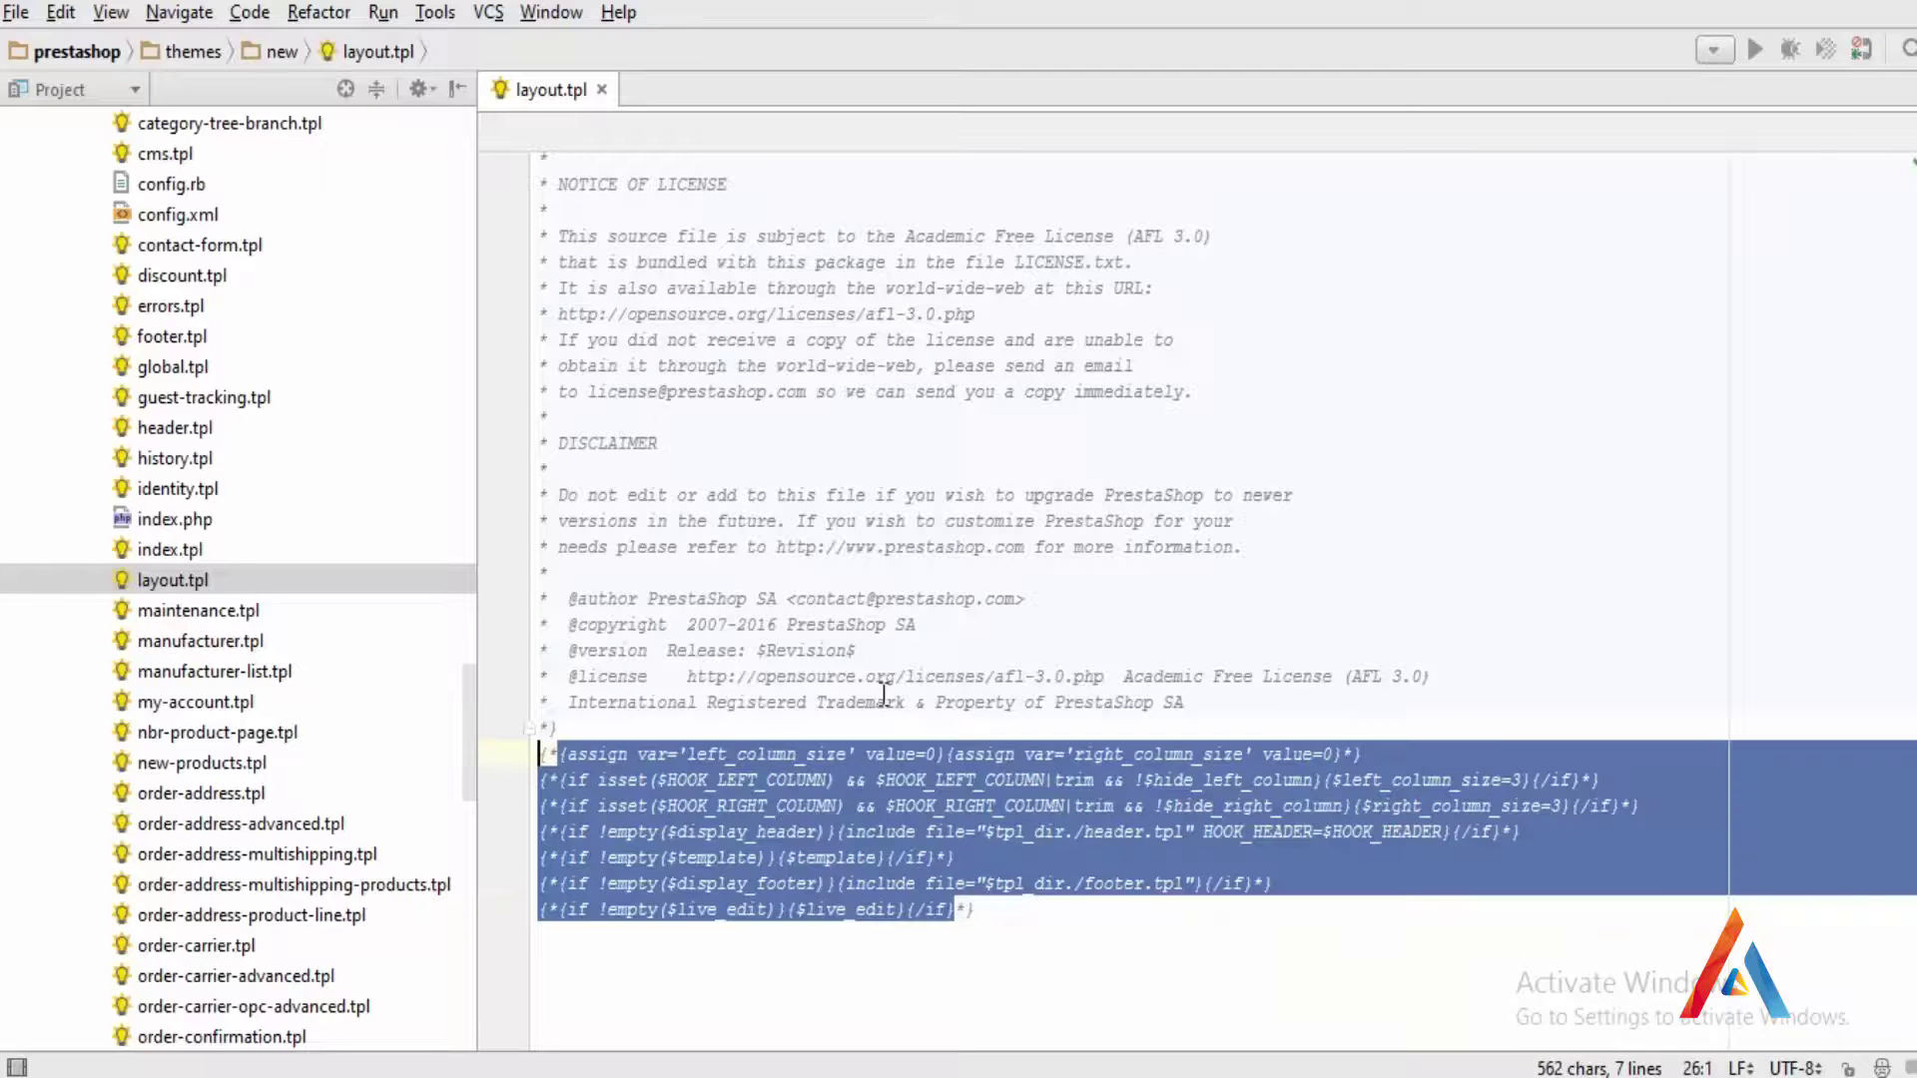
key("ctrl+slash")
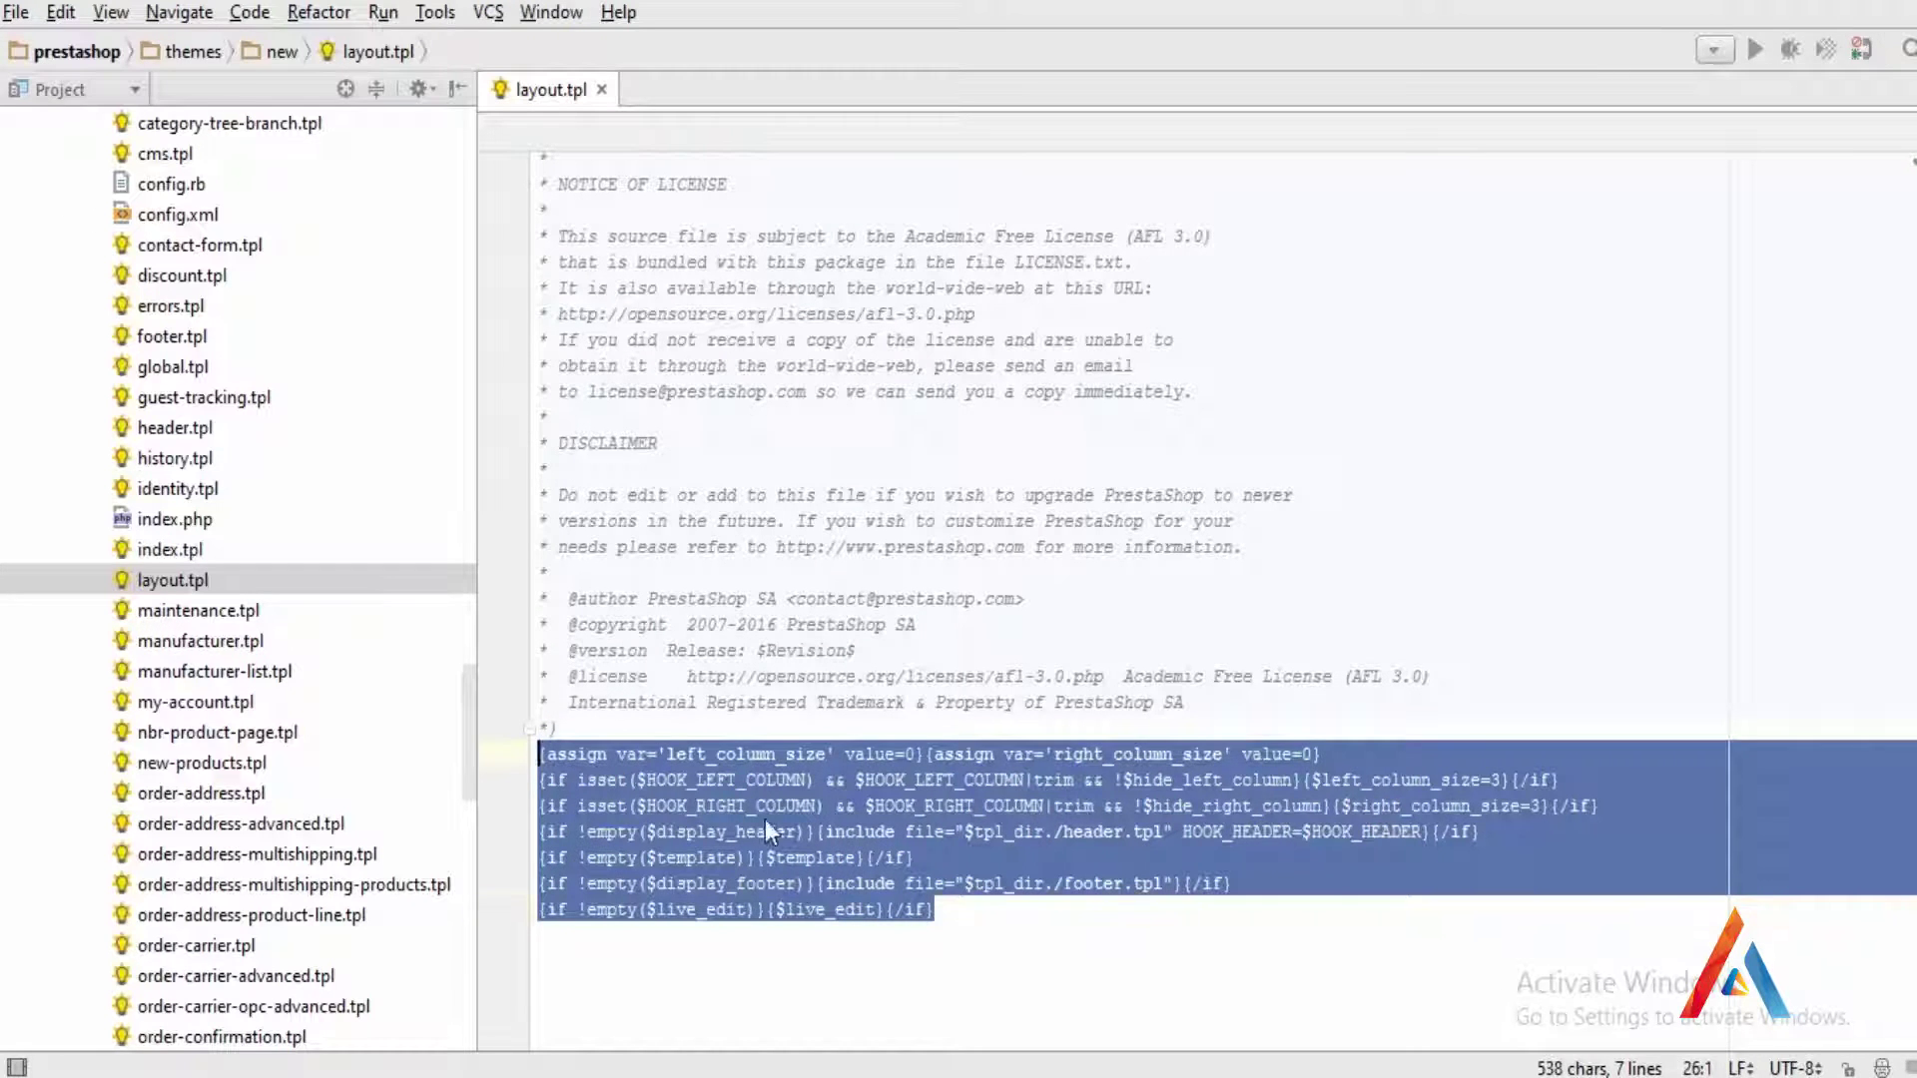
key("alt+Tab")
key("alt+Tab")
key("alt+Tab")
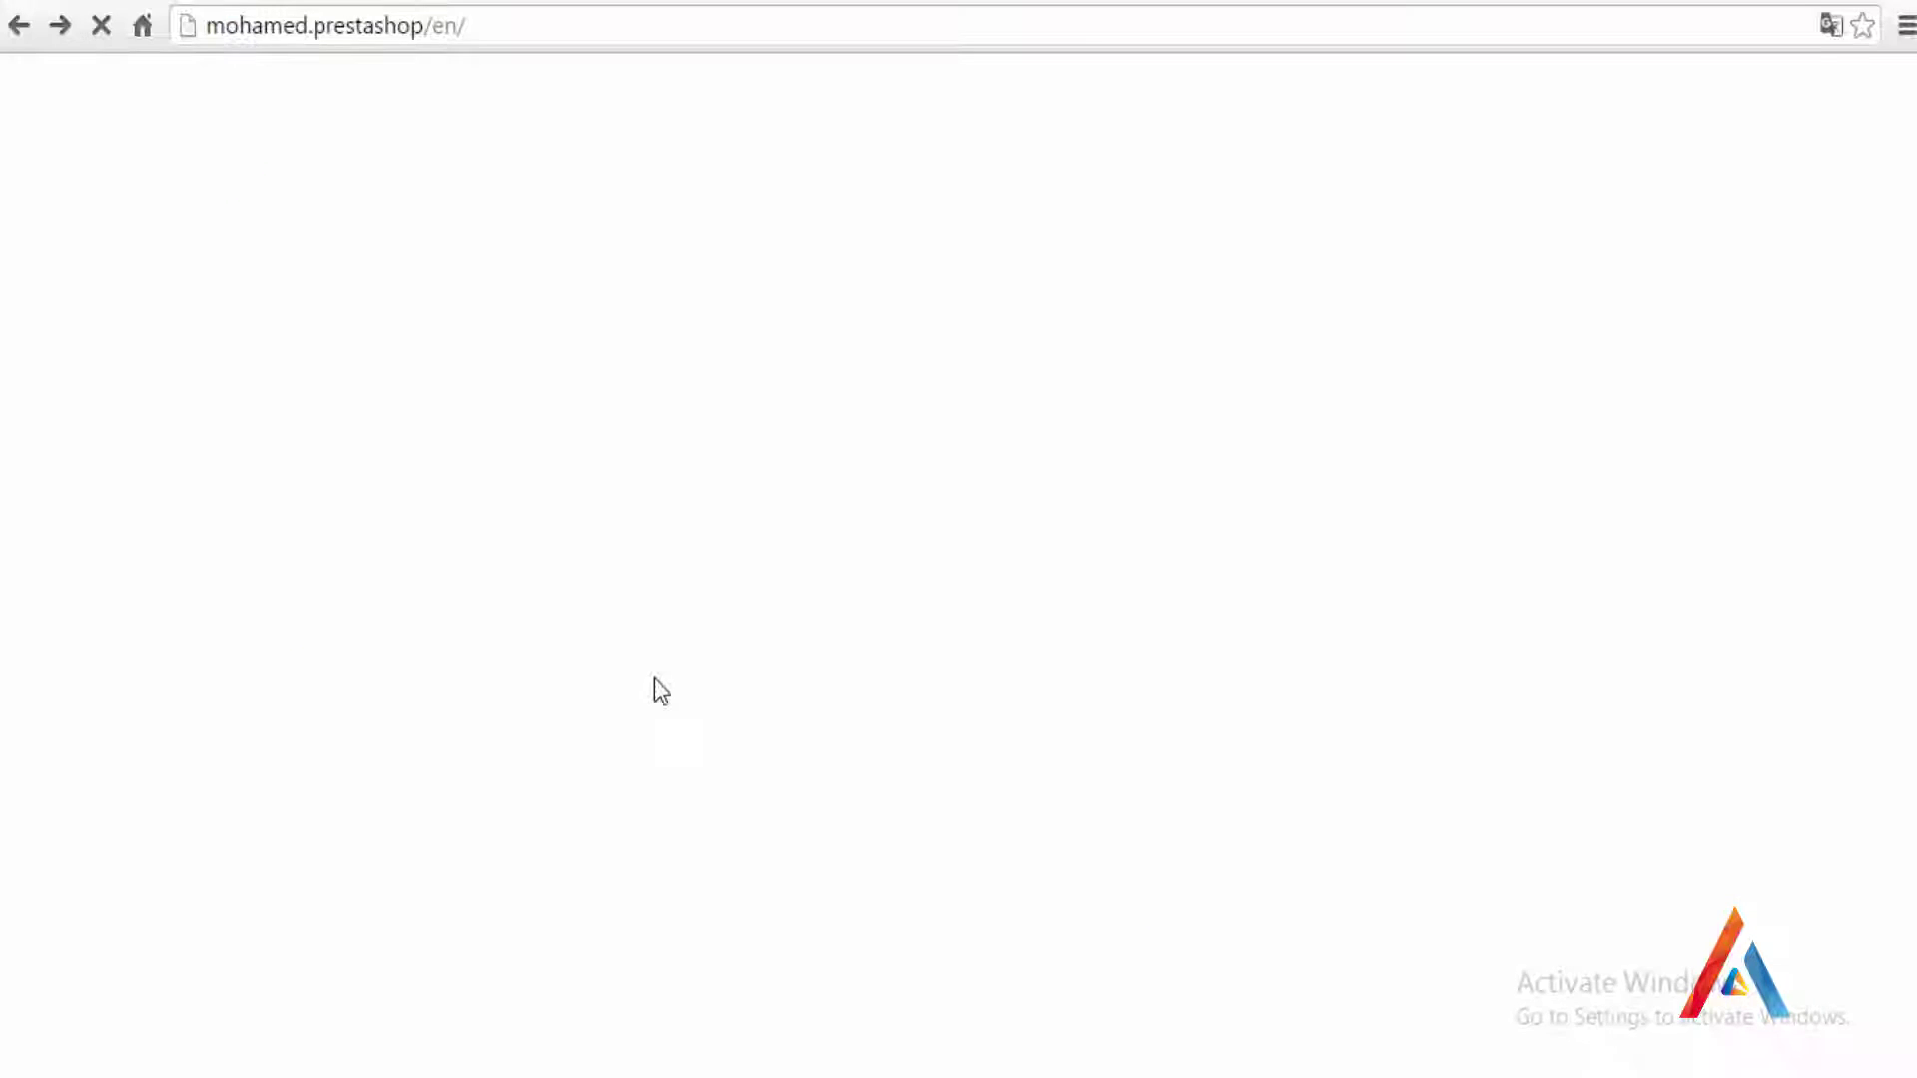
key("alt+Tab")
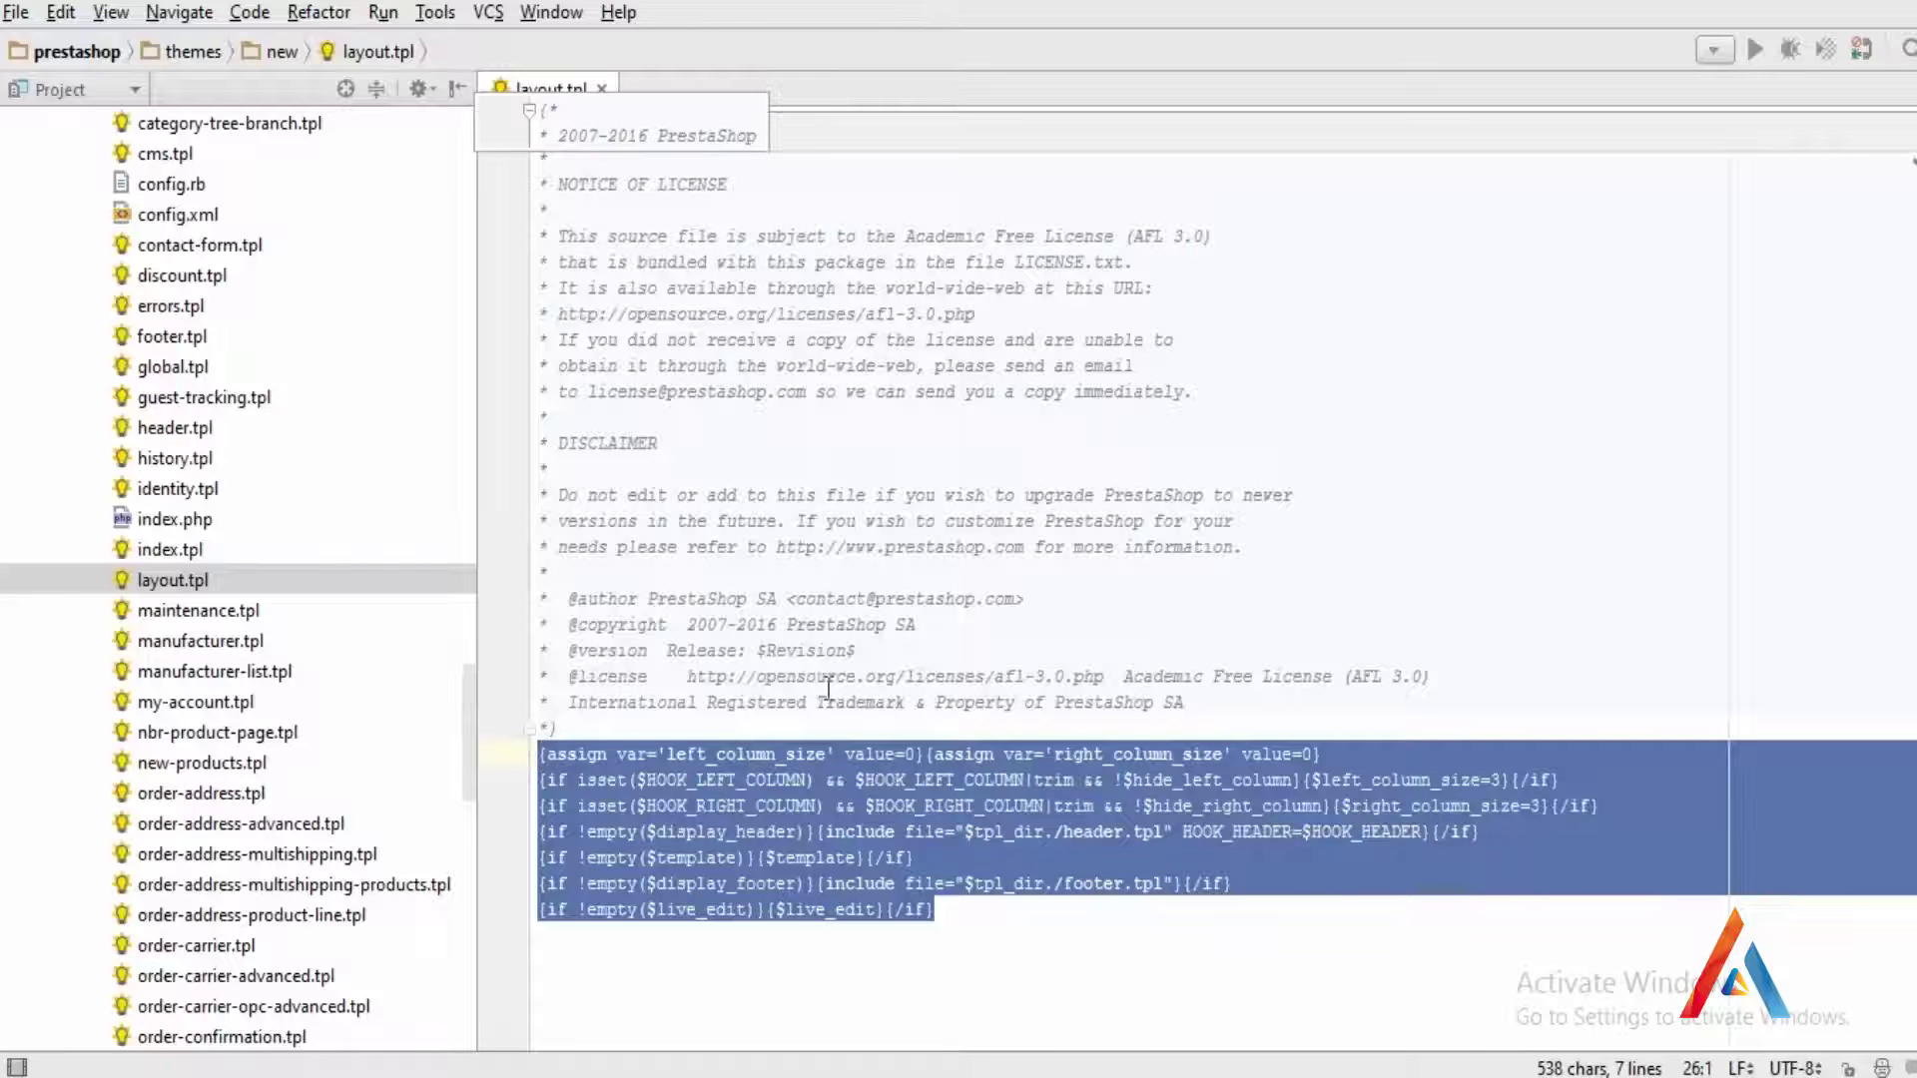
left_click(1073, 903)
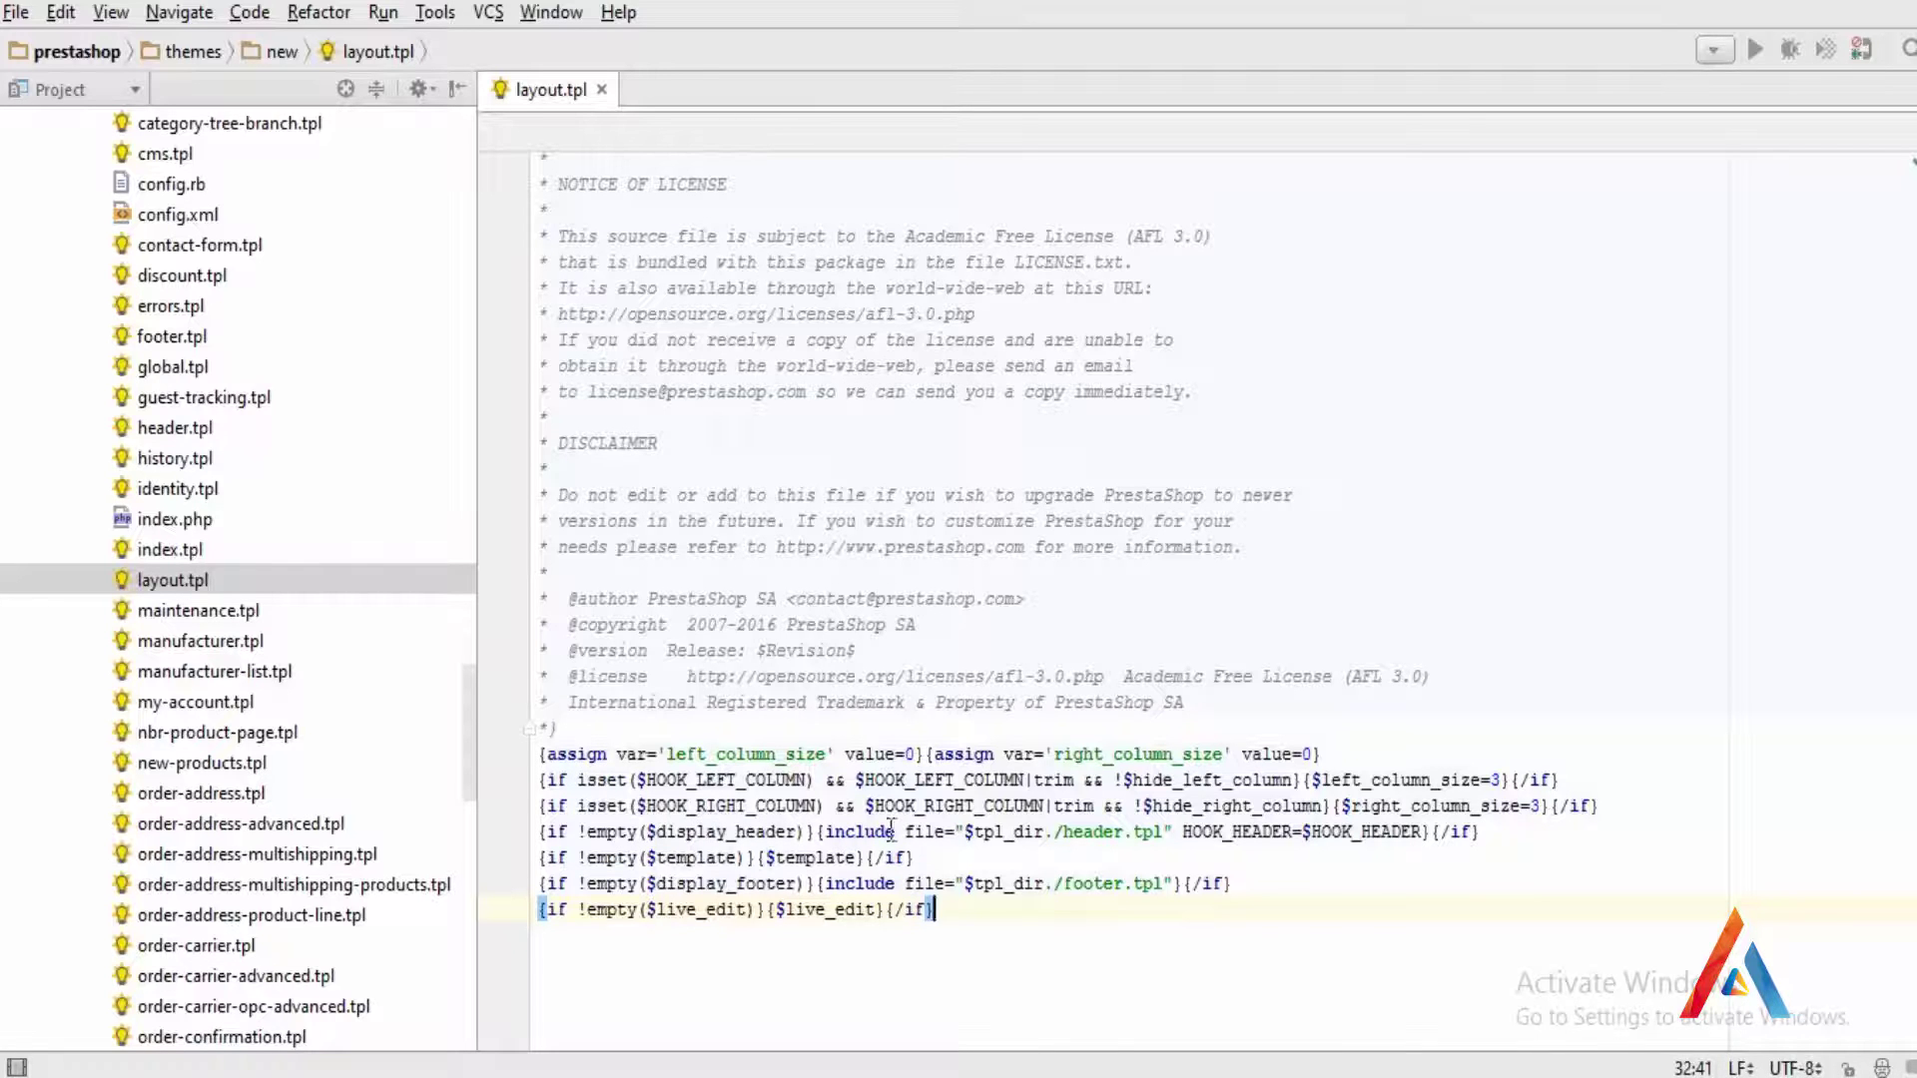
Step: Comment out the display_header line in layout.tpl and reload the storefront to see it break
left_click(726, 832)
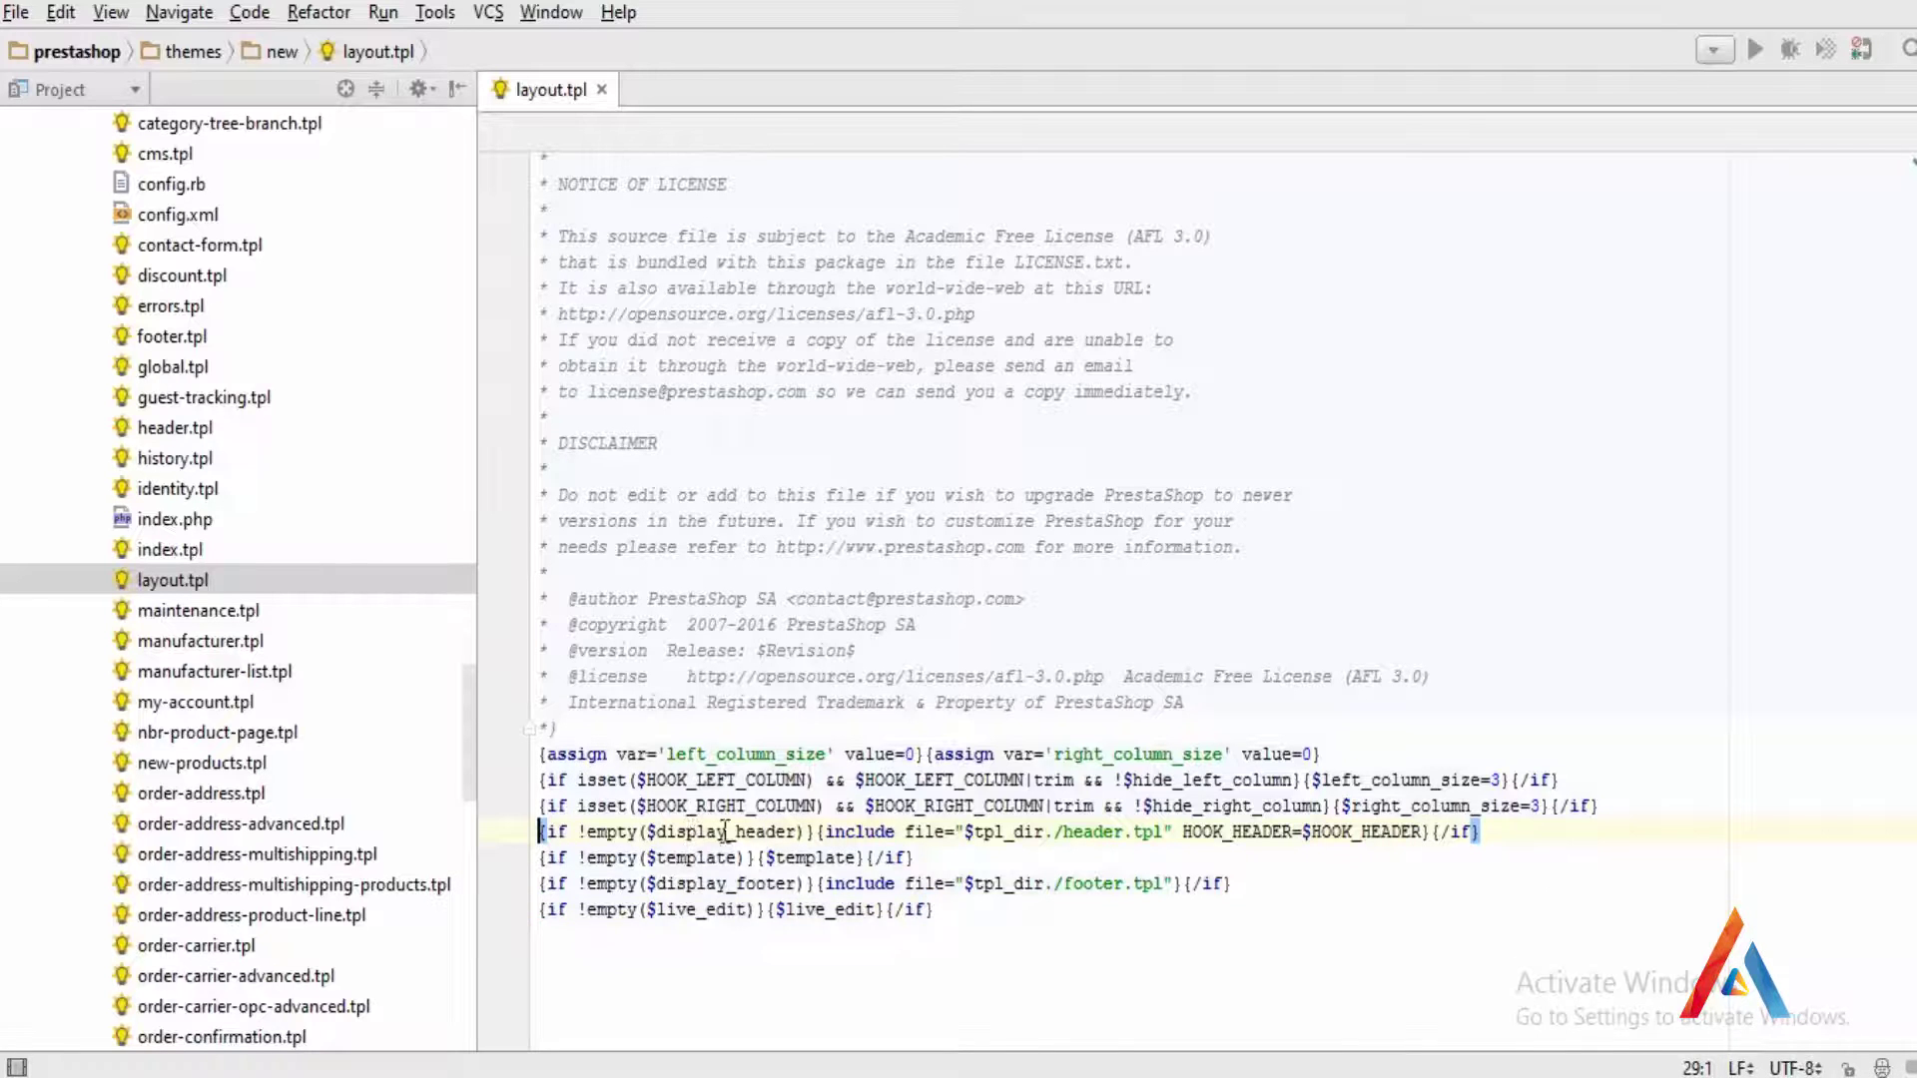
left_click(871, 832)
key("ctrl+slash")
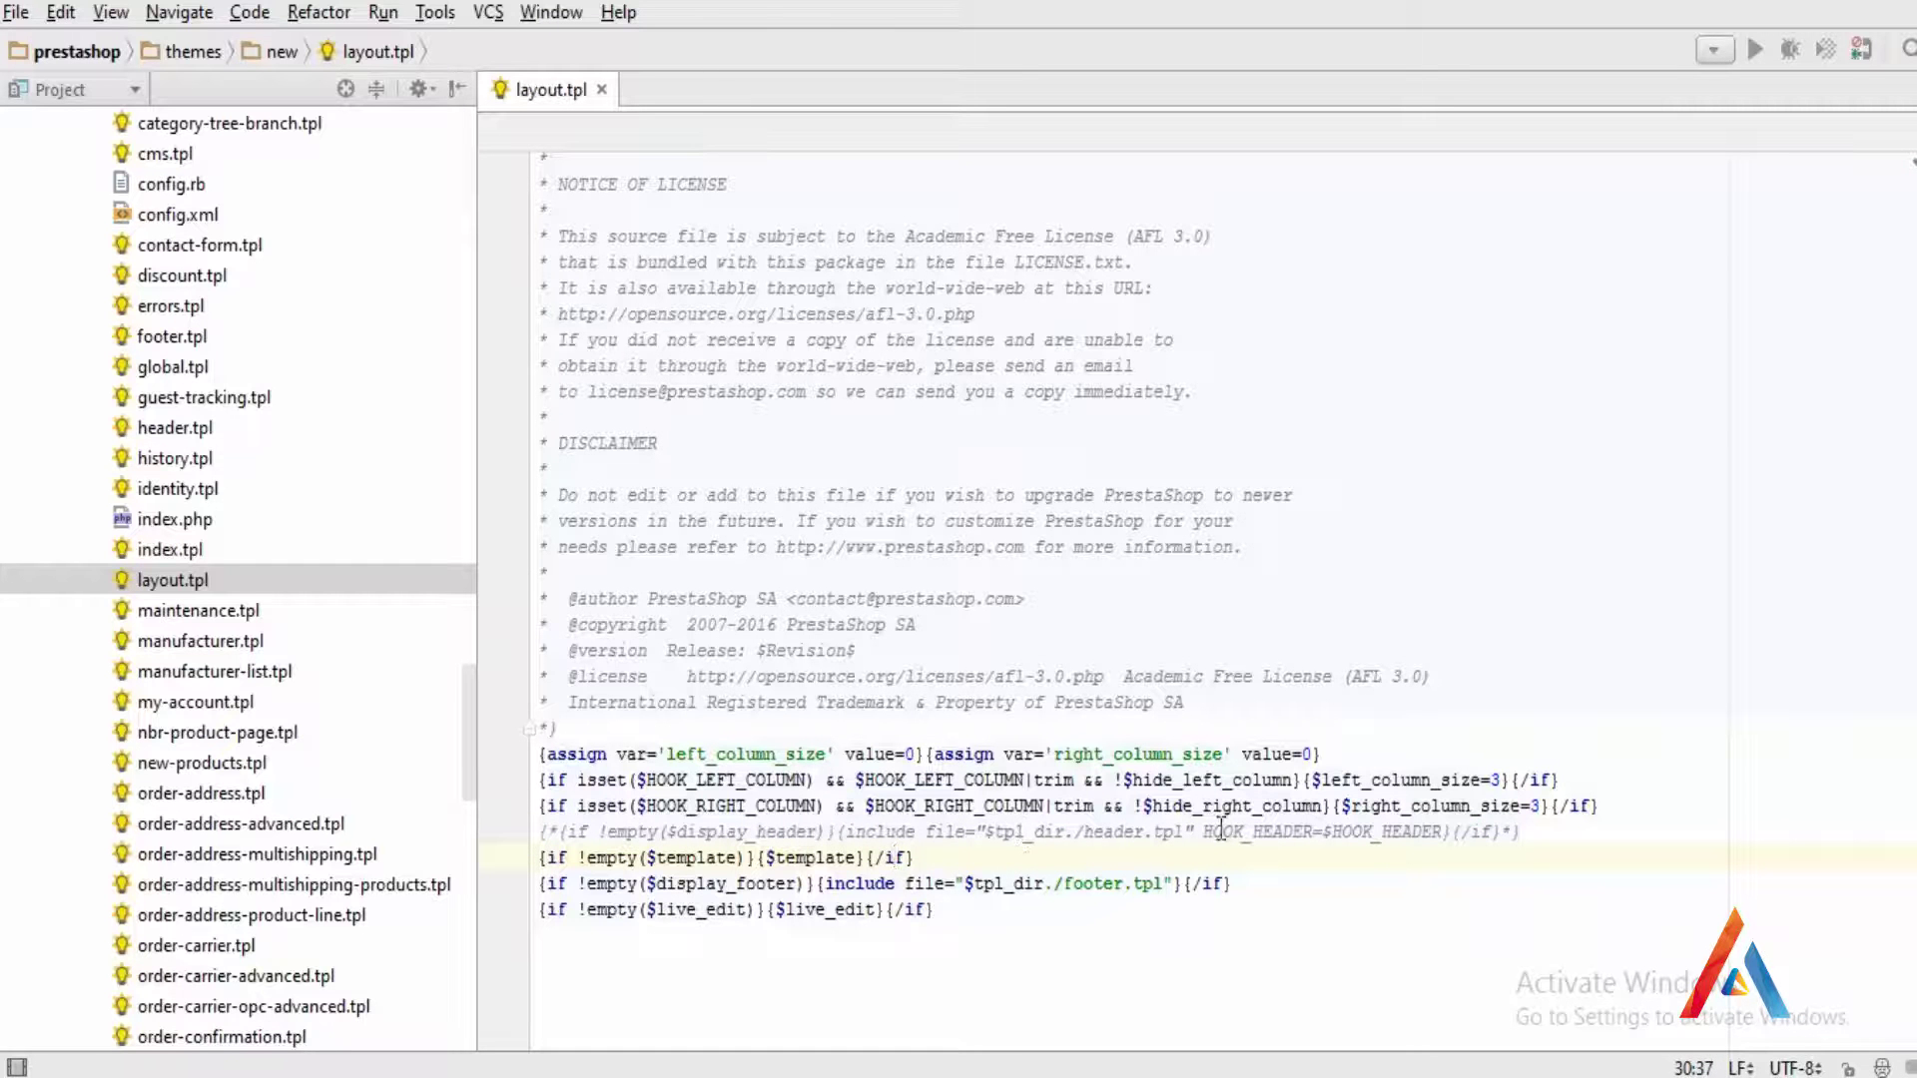
key("alt+Tab")
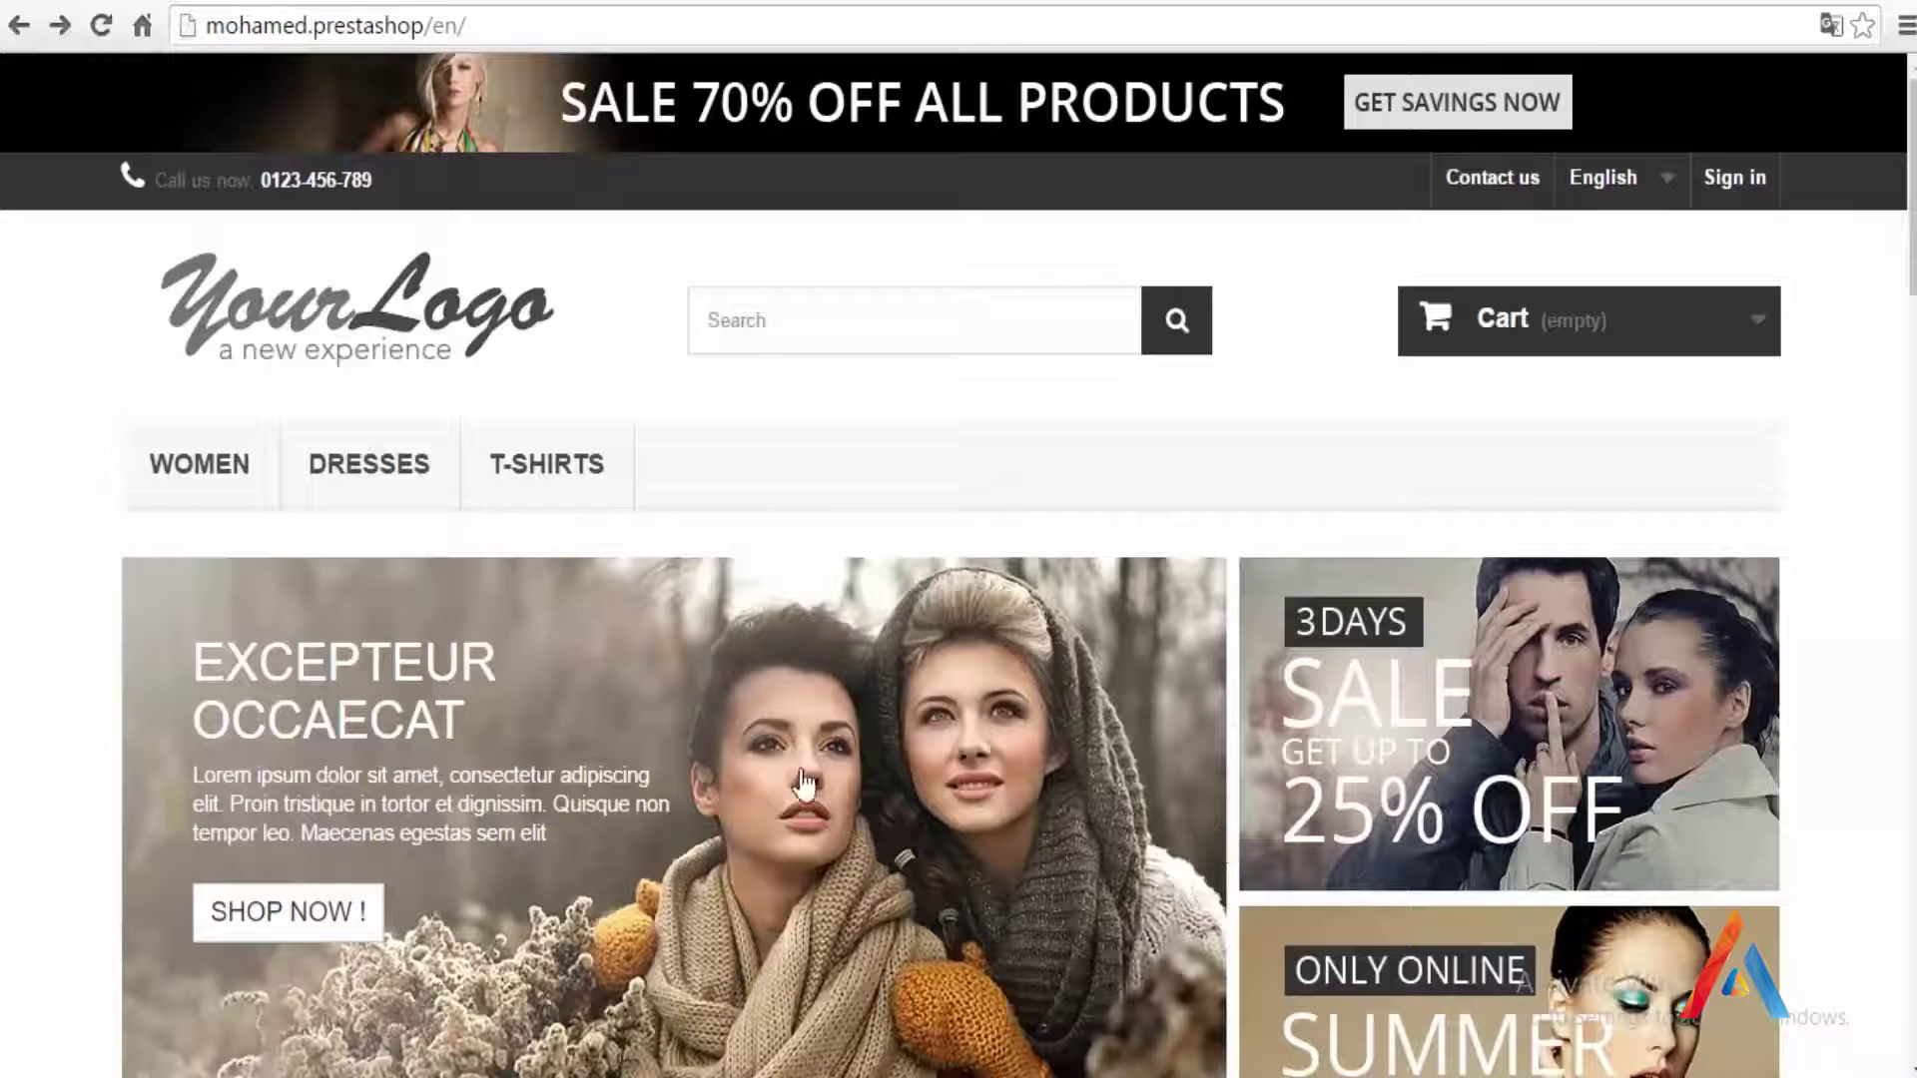
key("F5")
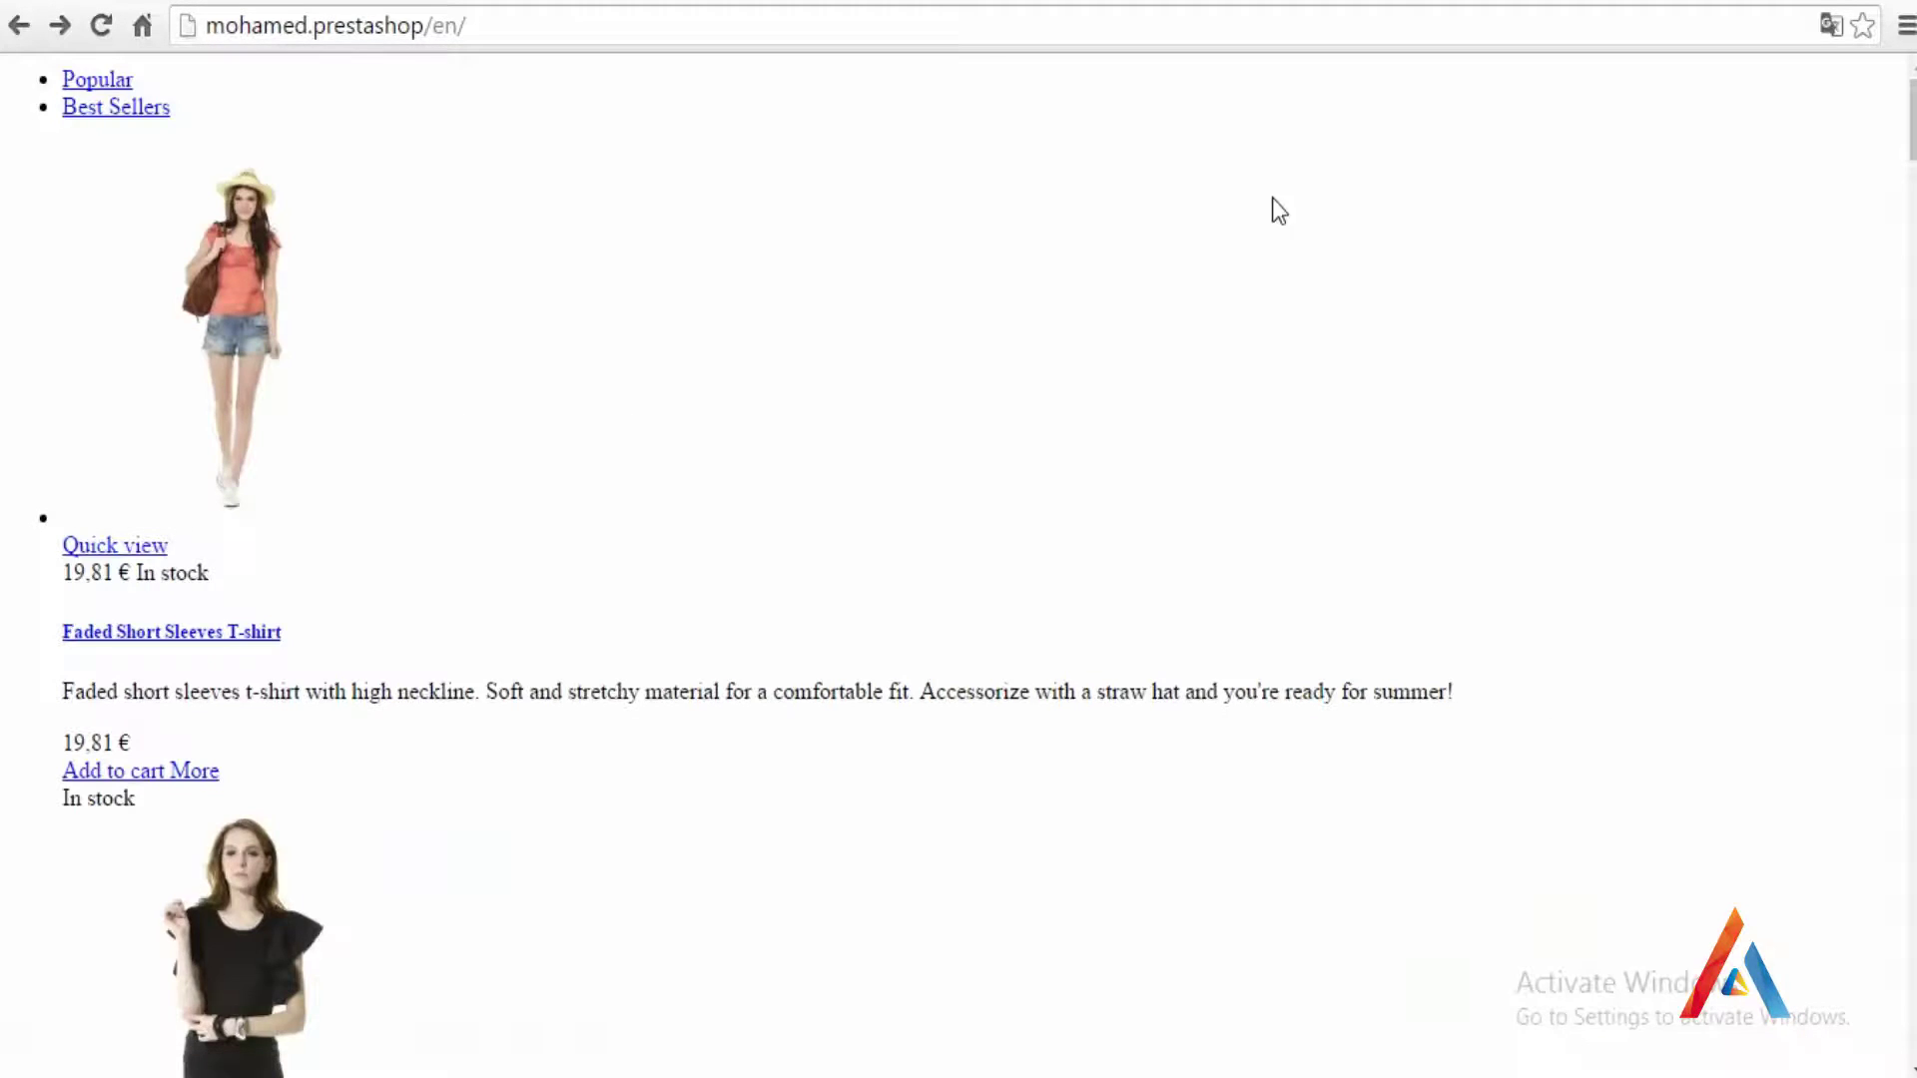
scroll(1272, 197, "down", 9)
Step: Restore the display_header line and return to the storefront to check it
key("alt+Tab")
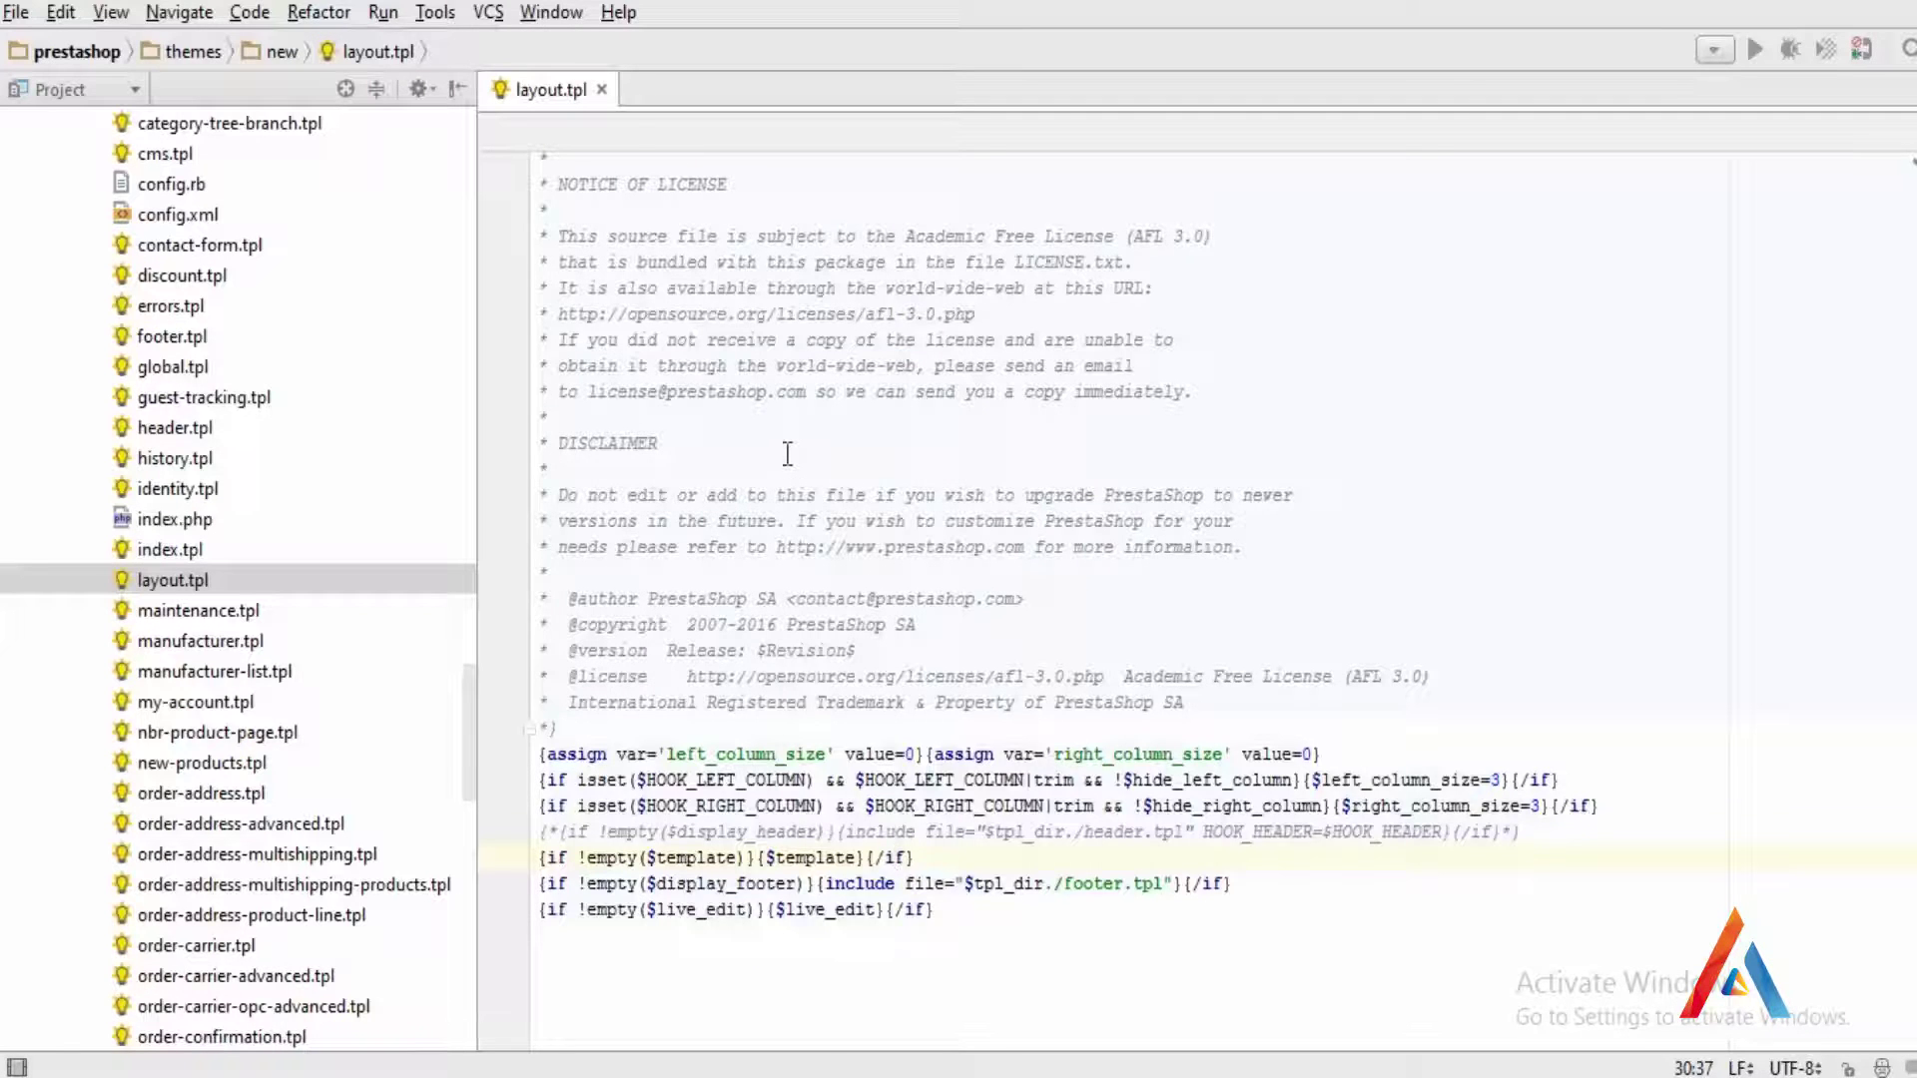
key("ctrl+z")
key("alt+Tab")
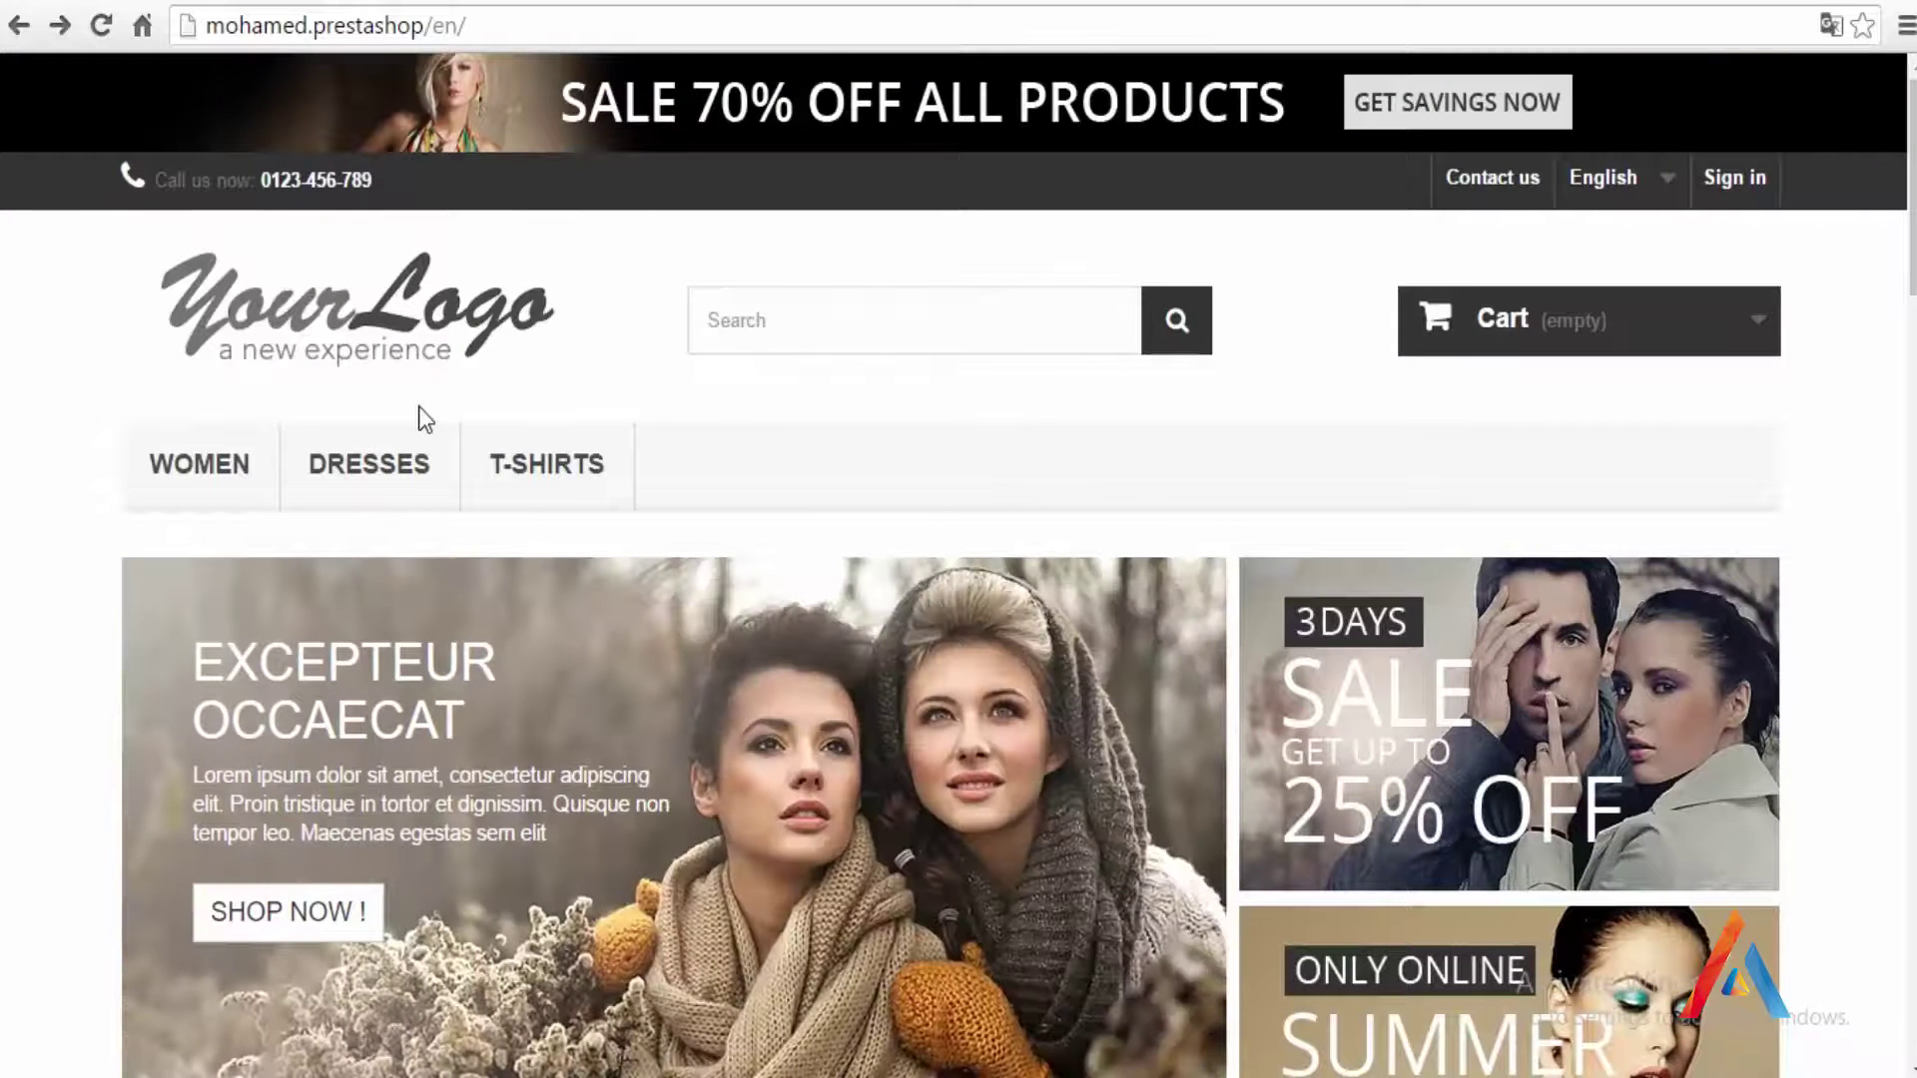
Step: Switch from the storefront to the back office Modules and Services > Positions page
left_click(789, 320)
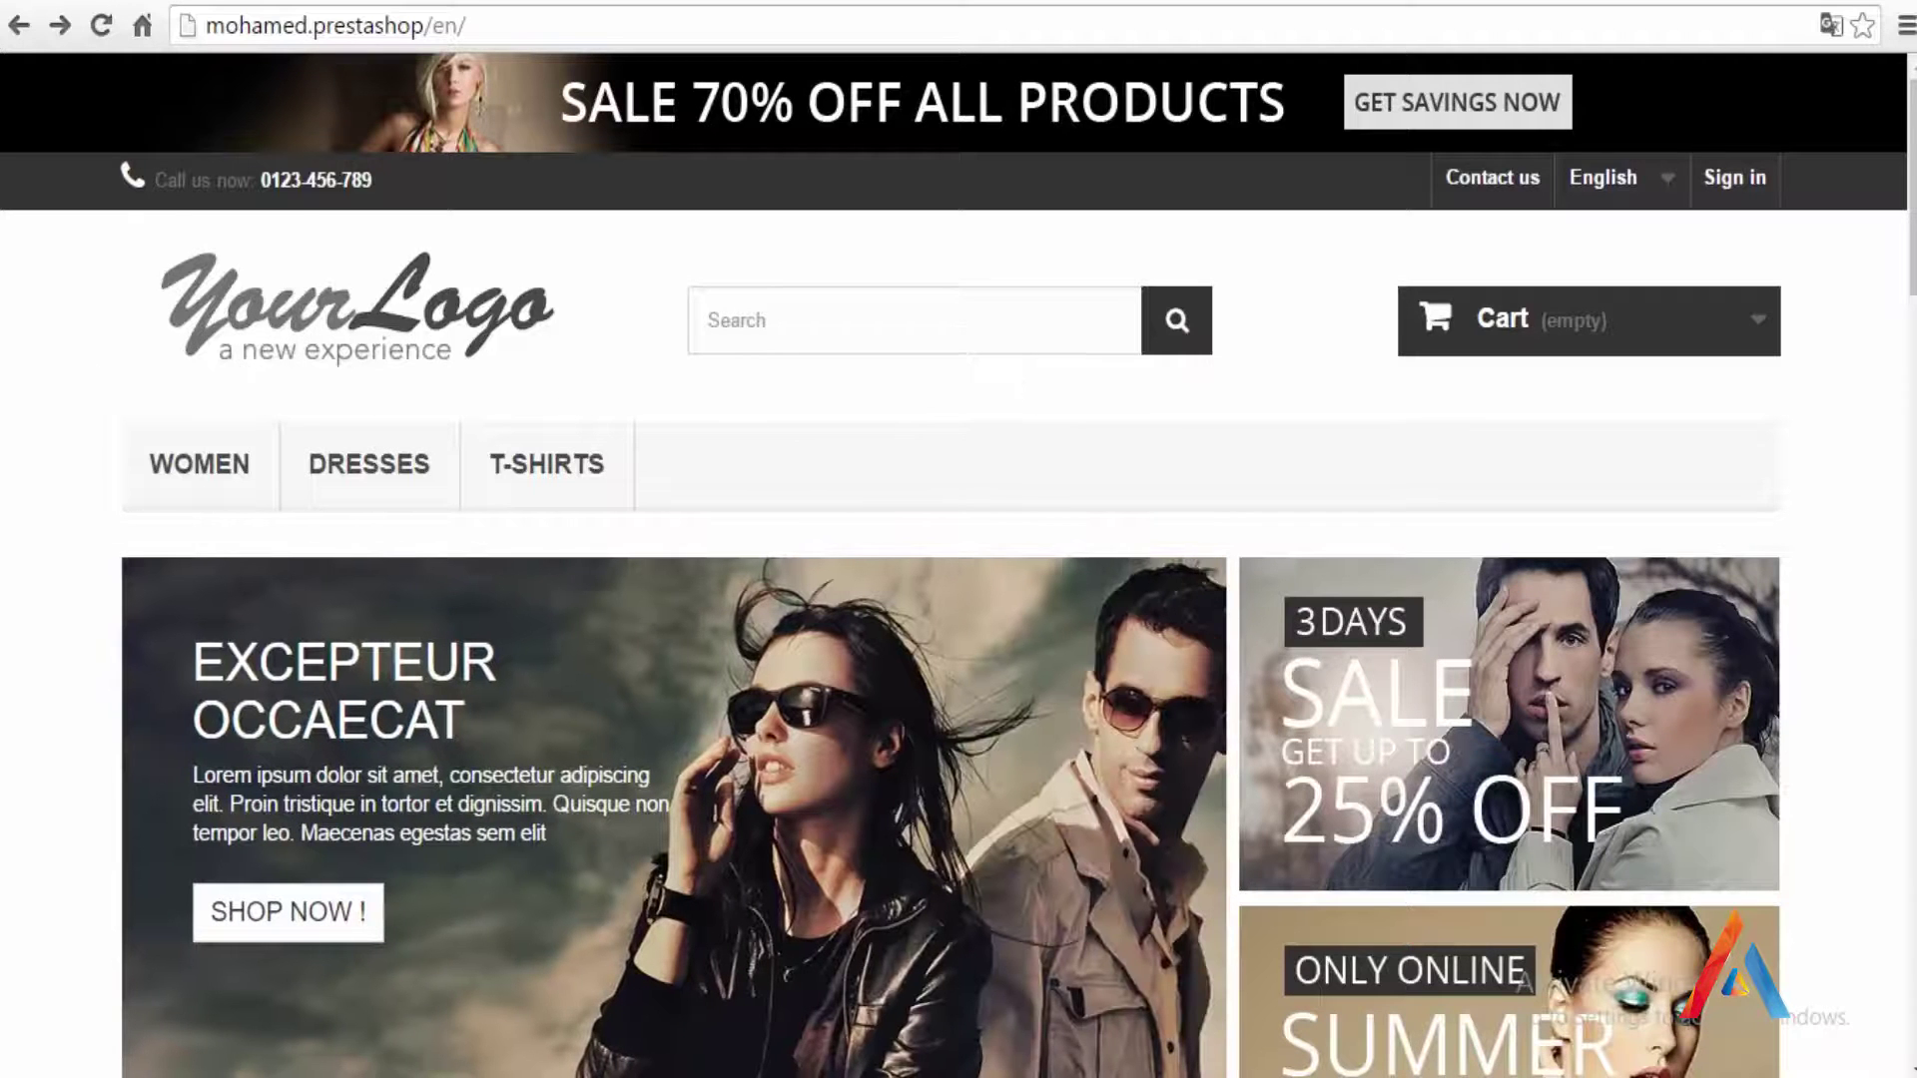
key("alt+Tab")
mouse_move(95, 435)
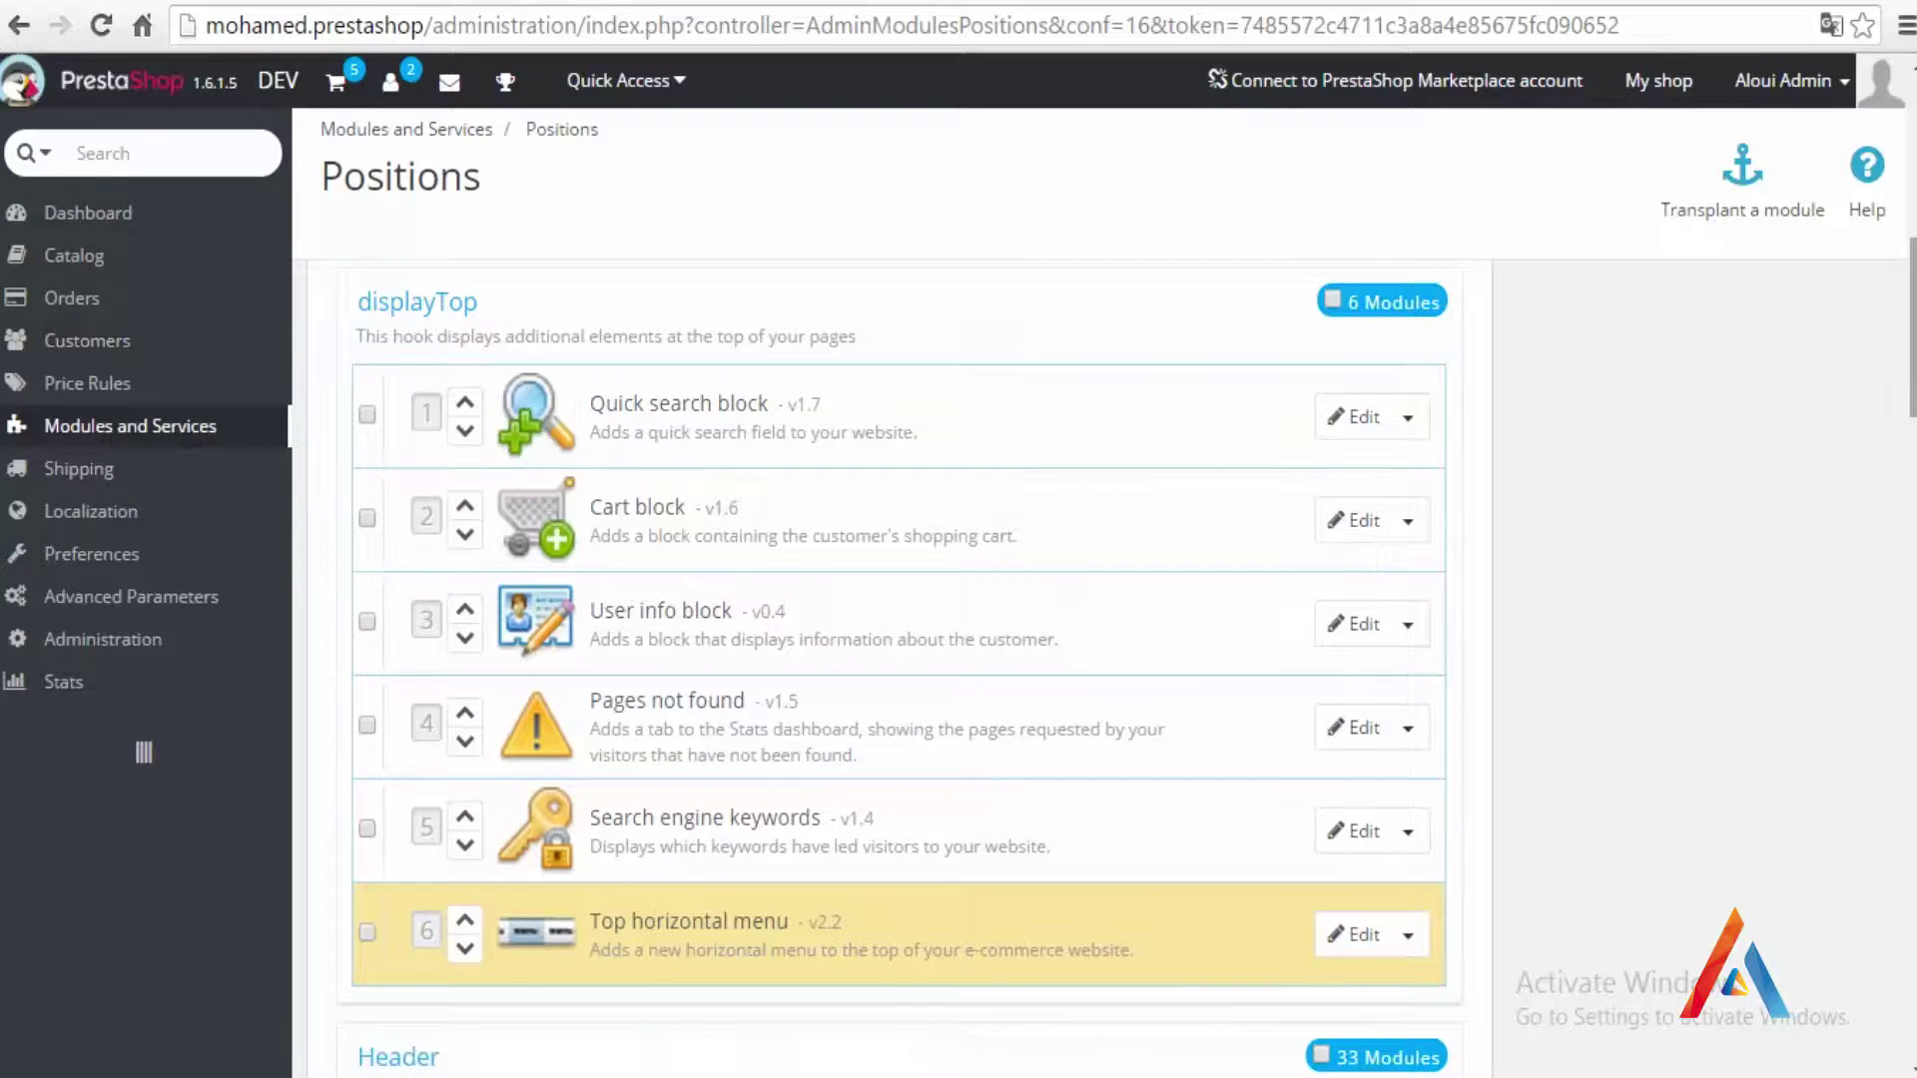
Step: Show hooks for All modules, search for 'header', and scroll through the Header hook's modules
left_click_drag(1911, 289, 1907, 120)
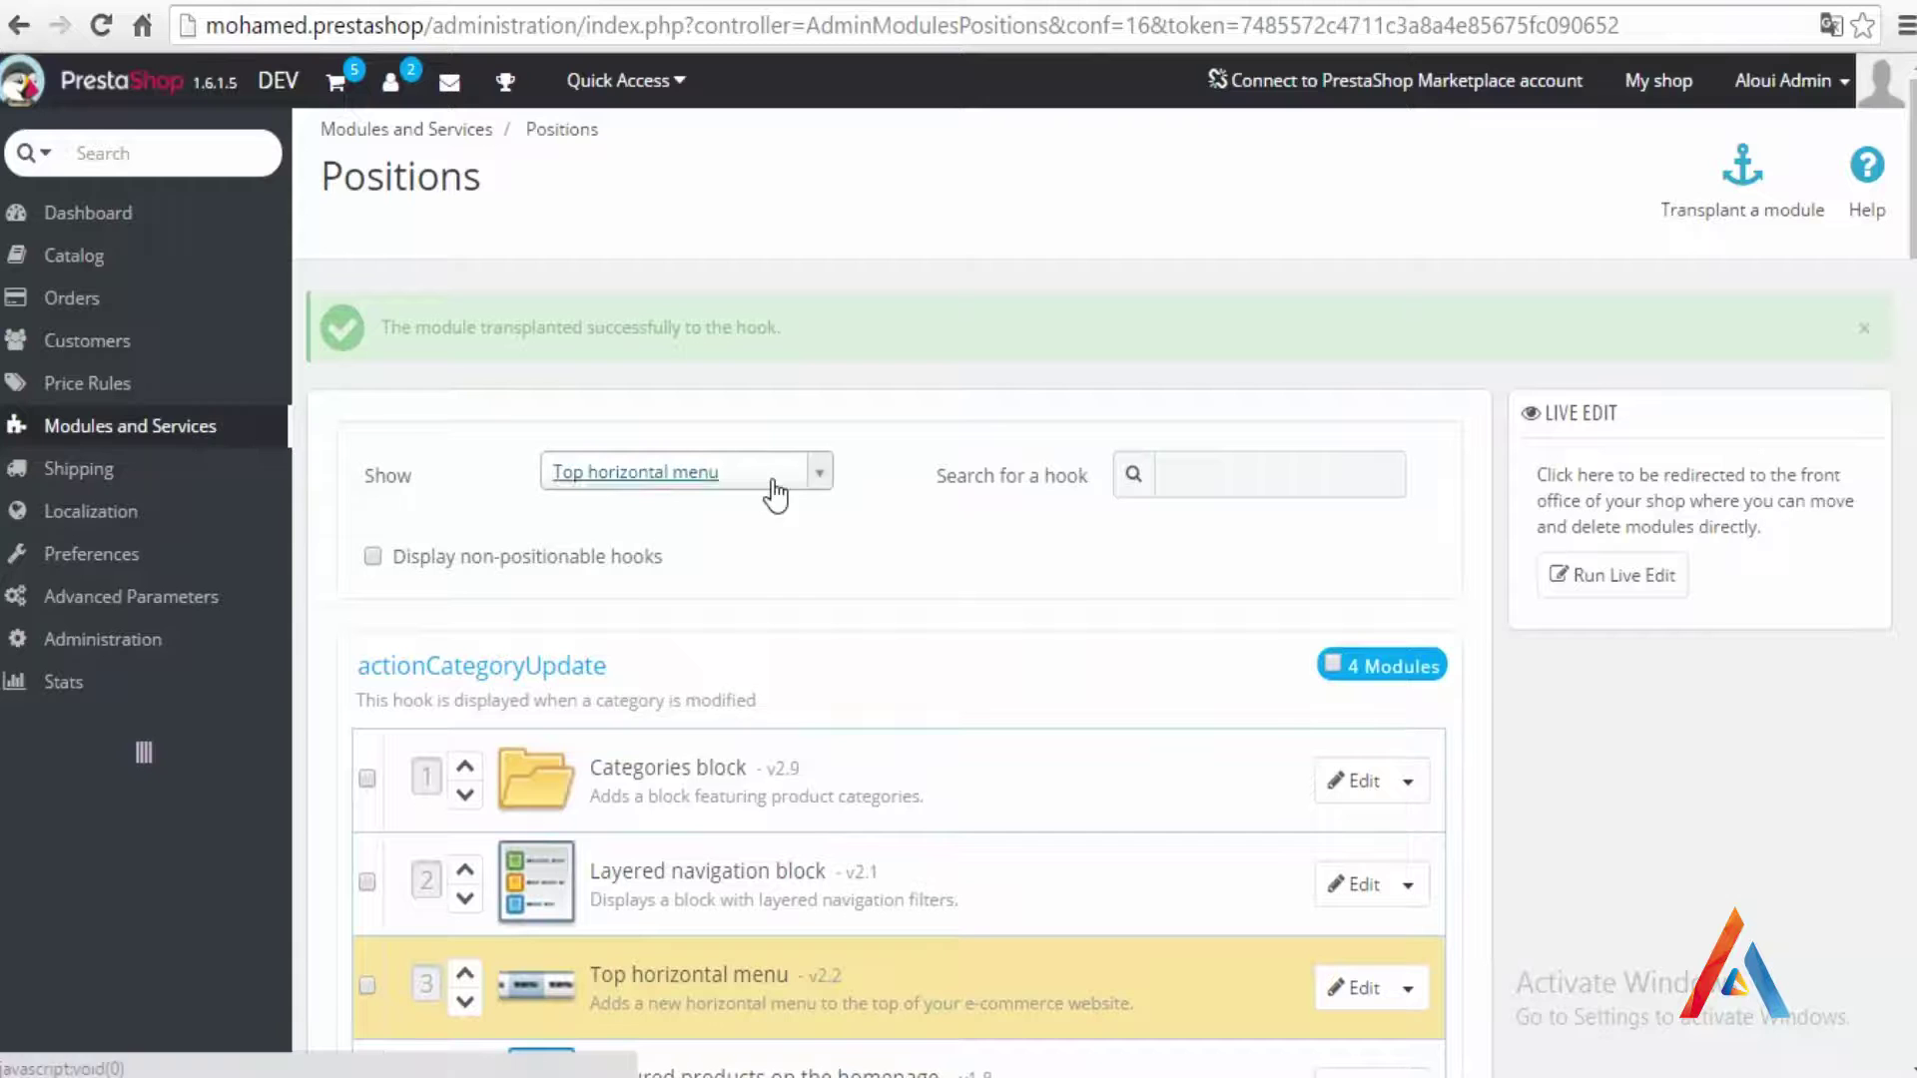
left_click(769, 481)
scroll(774, 559, "up", 15)
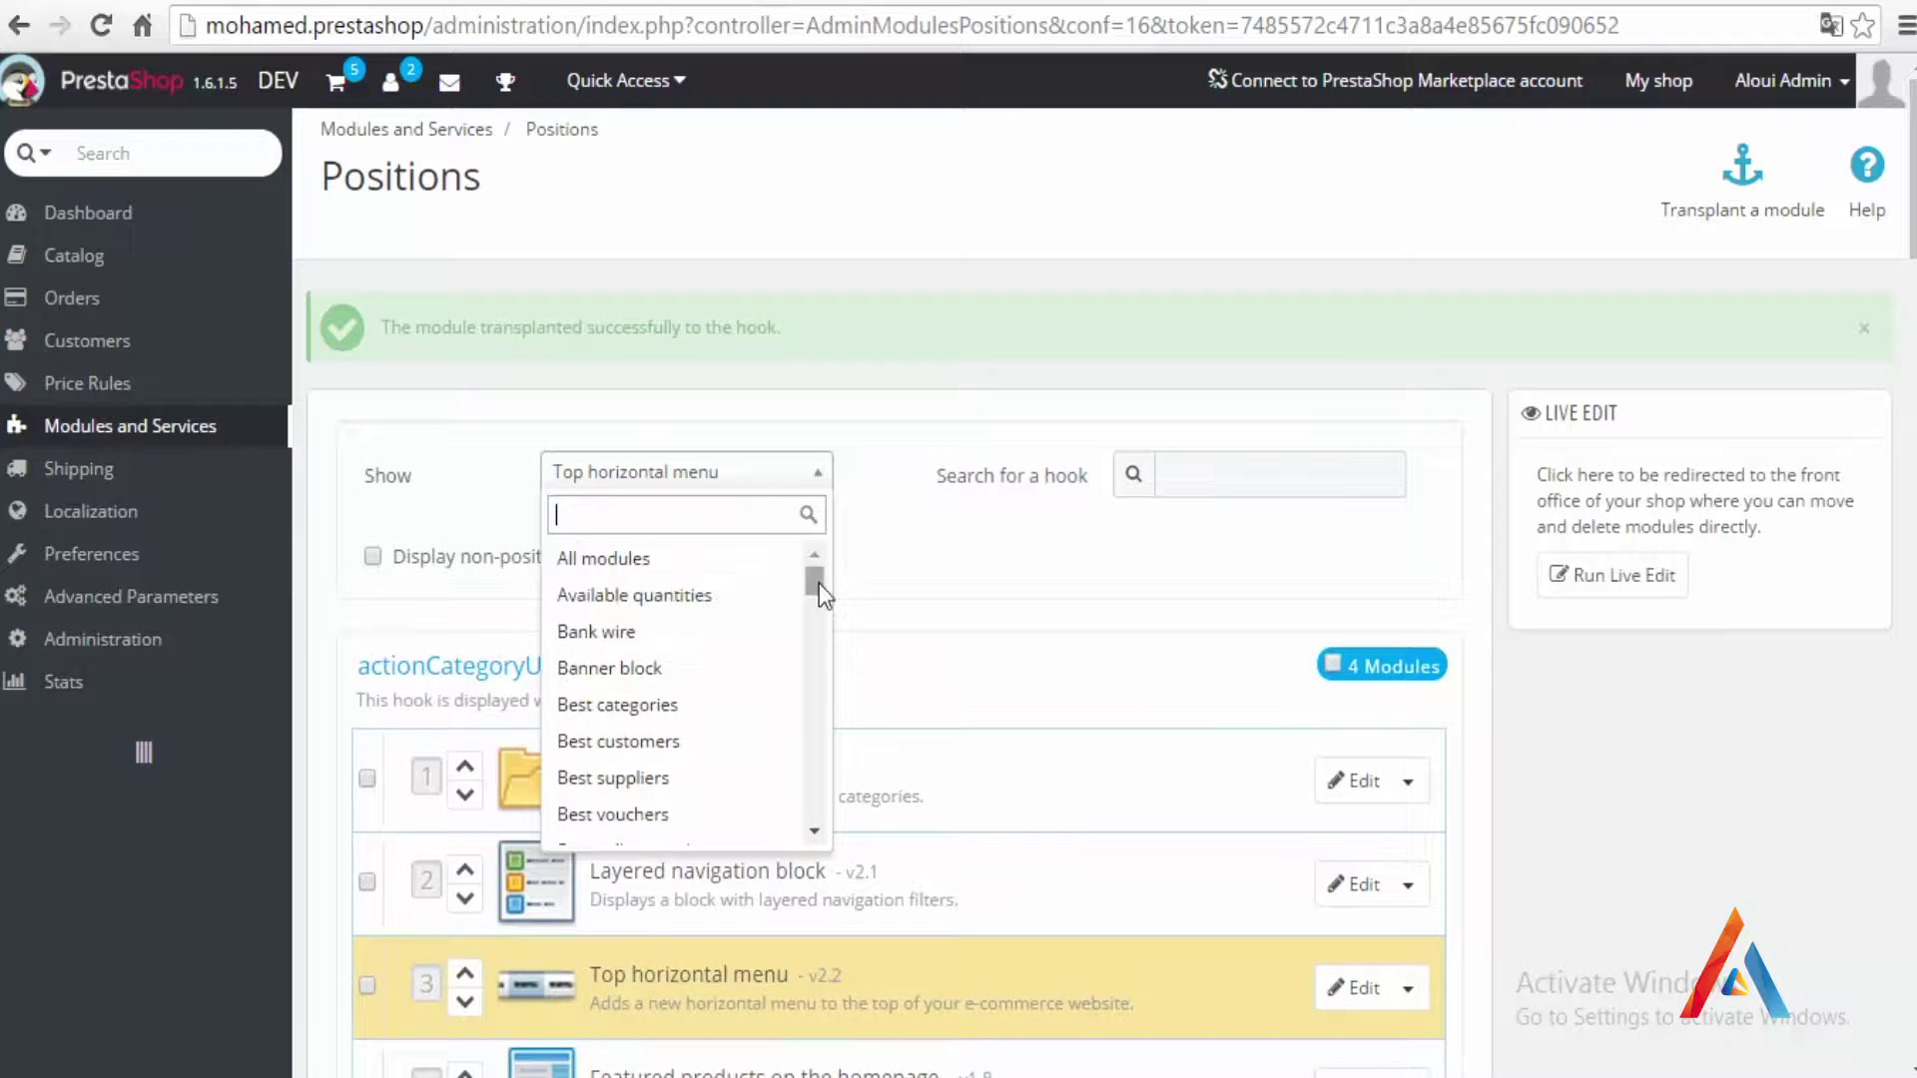
left_click(1048, 490)
left_click(1248, 461)
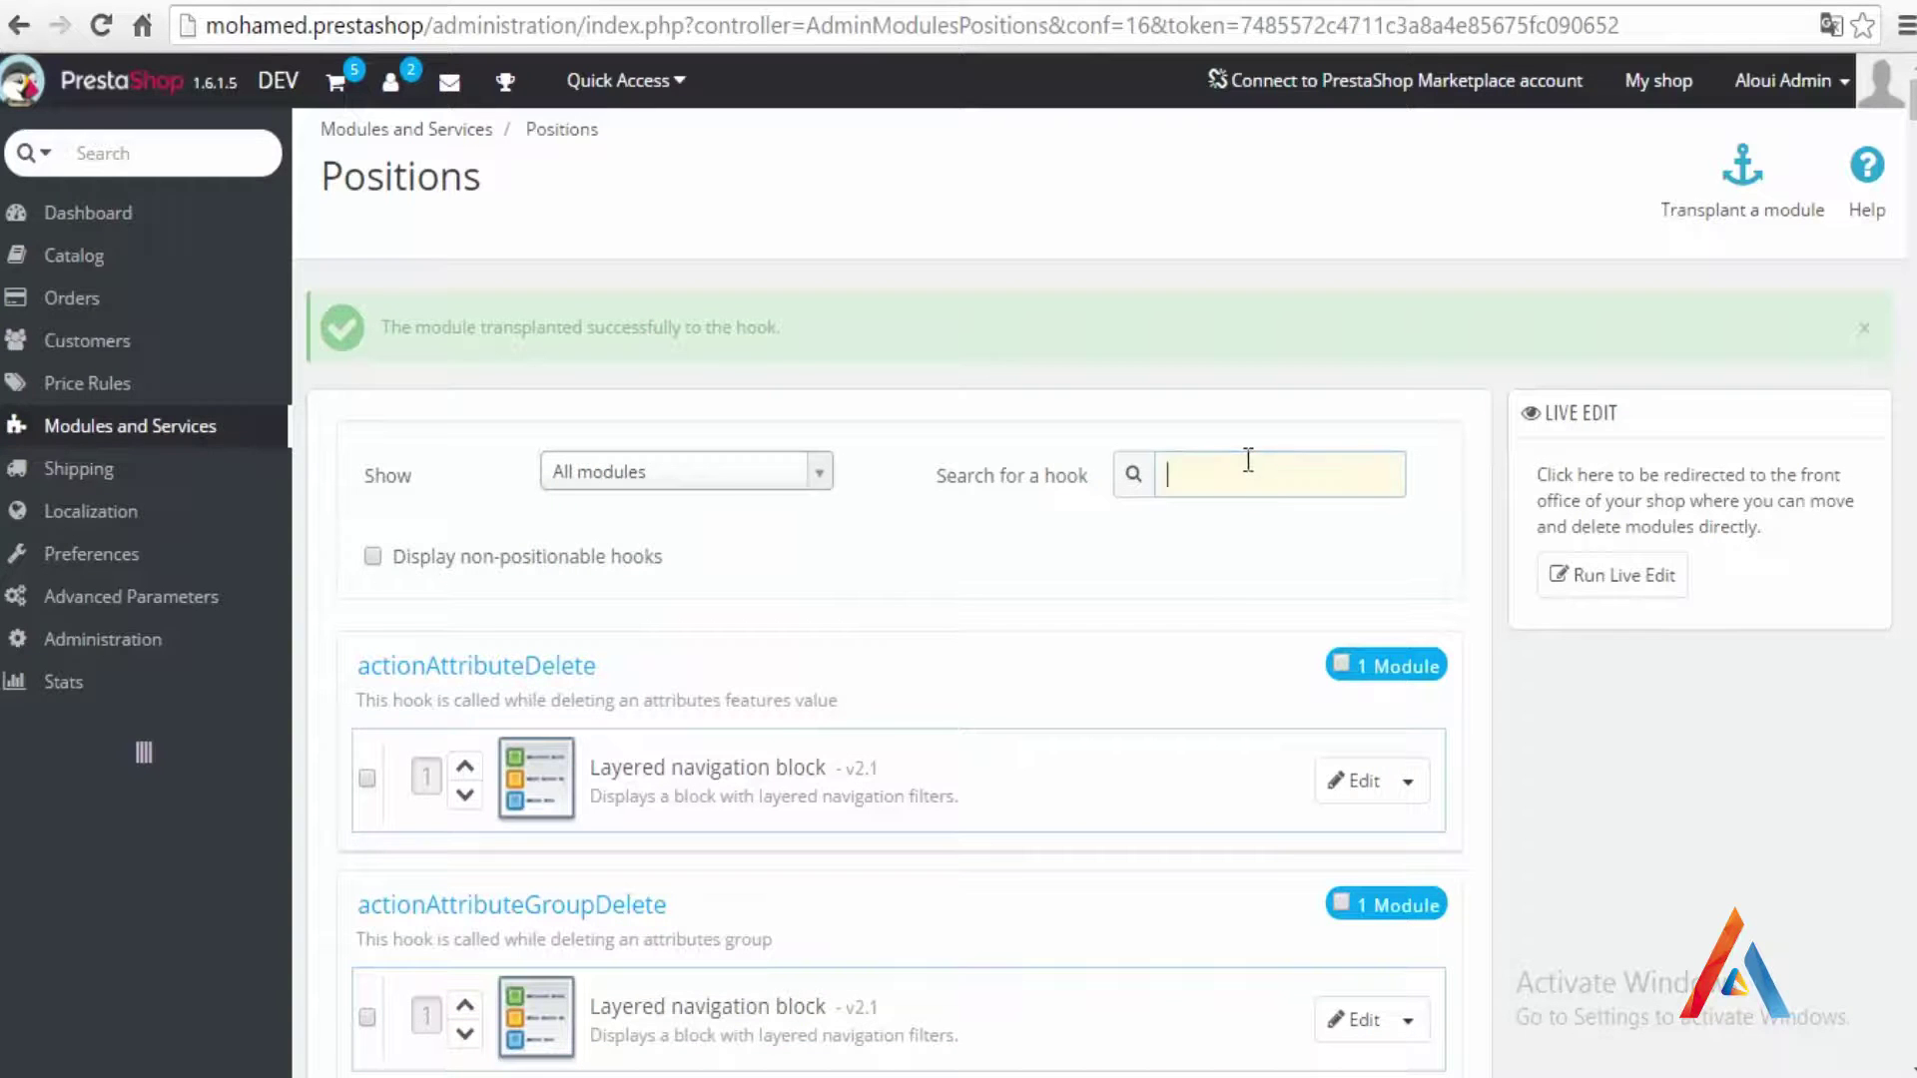
type("header")
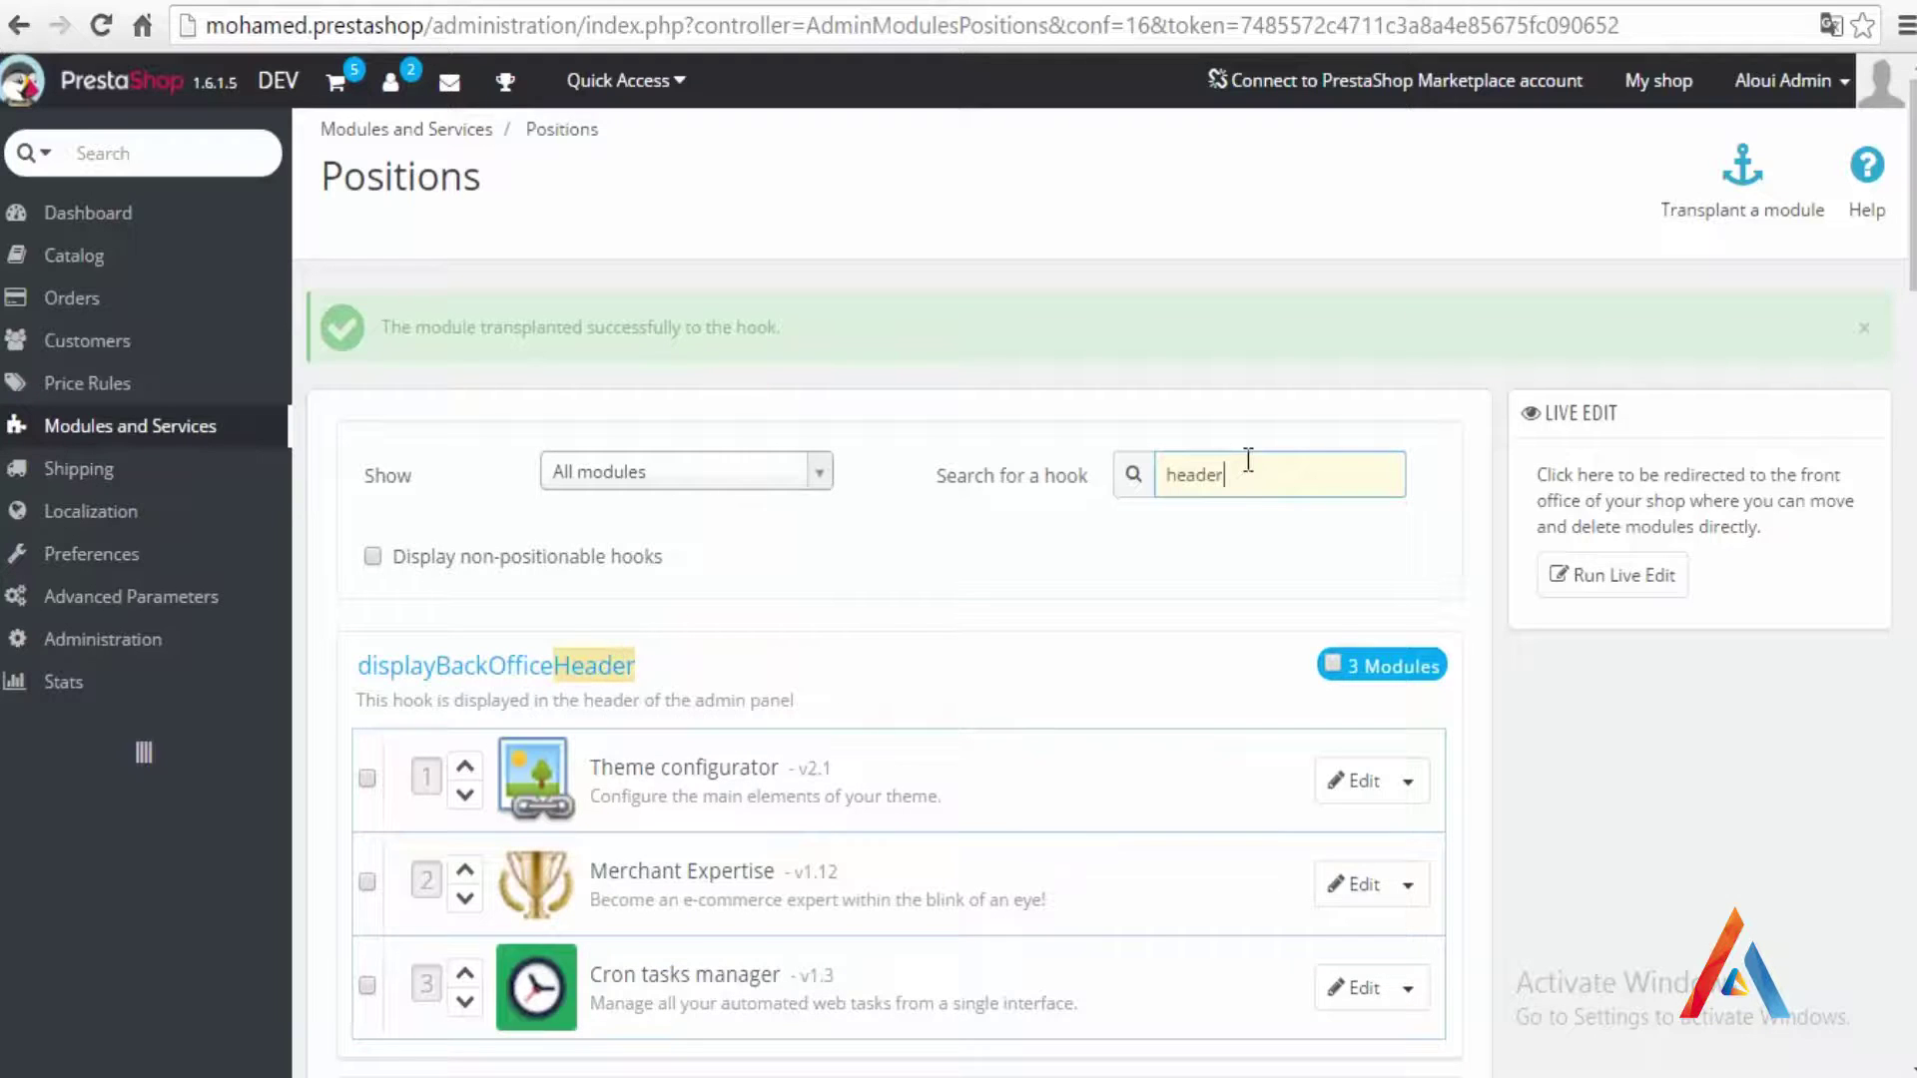
scroll(655, 553, "down", 8)
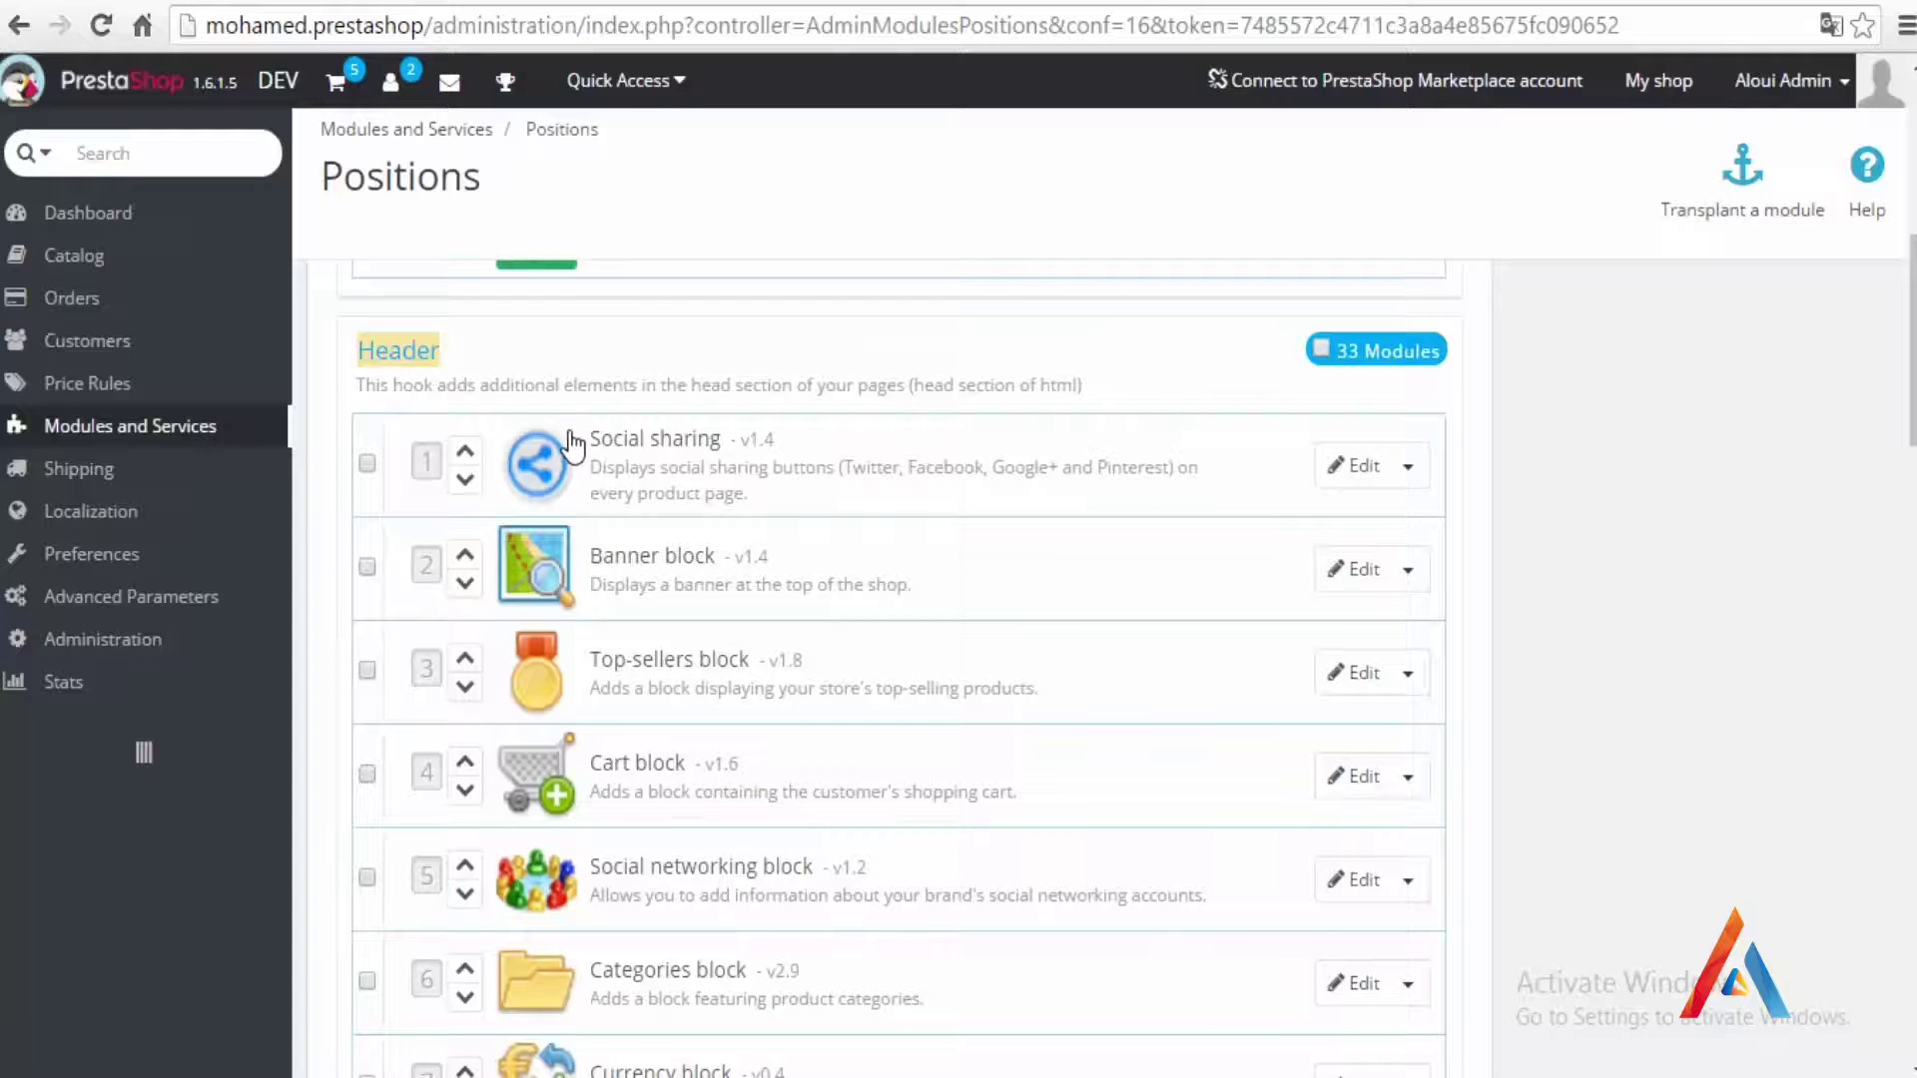
scroll(650, 539, "down", 13)
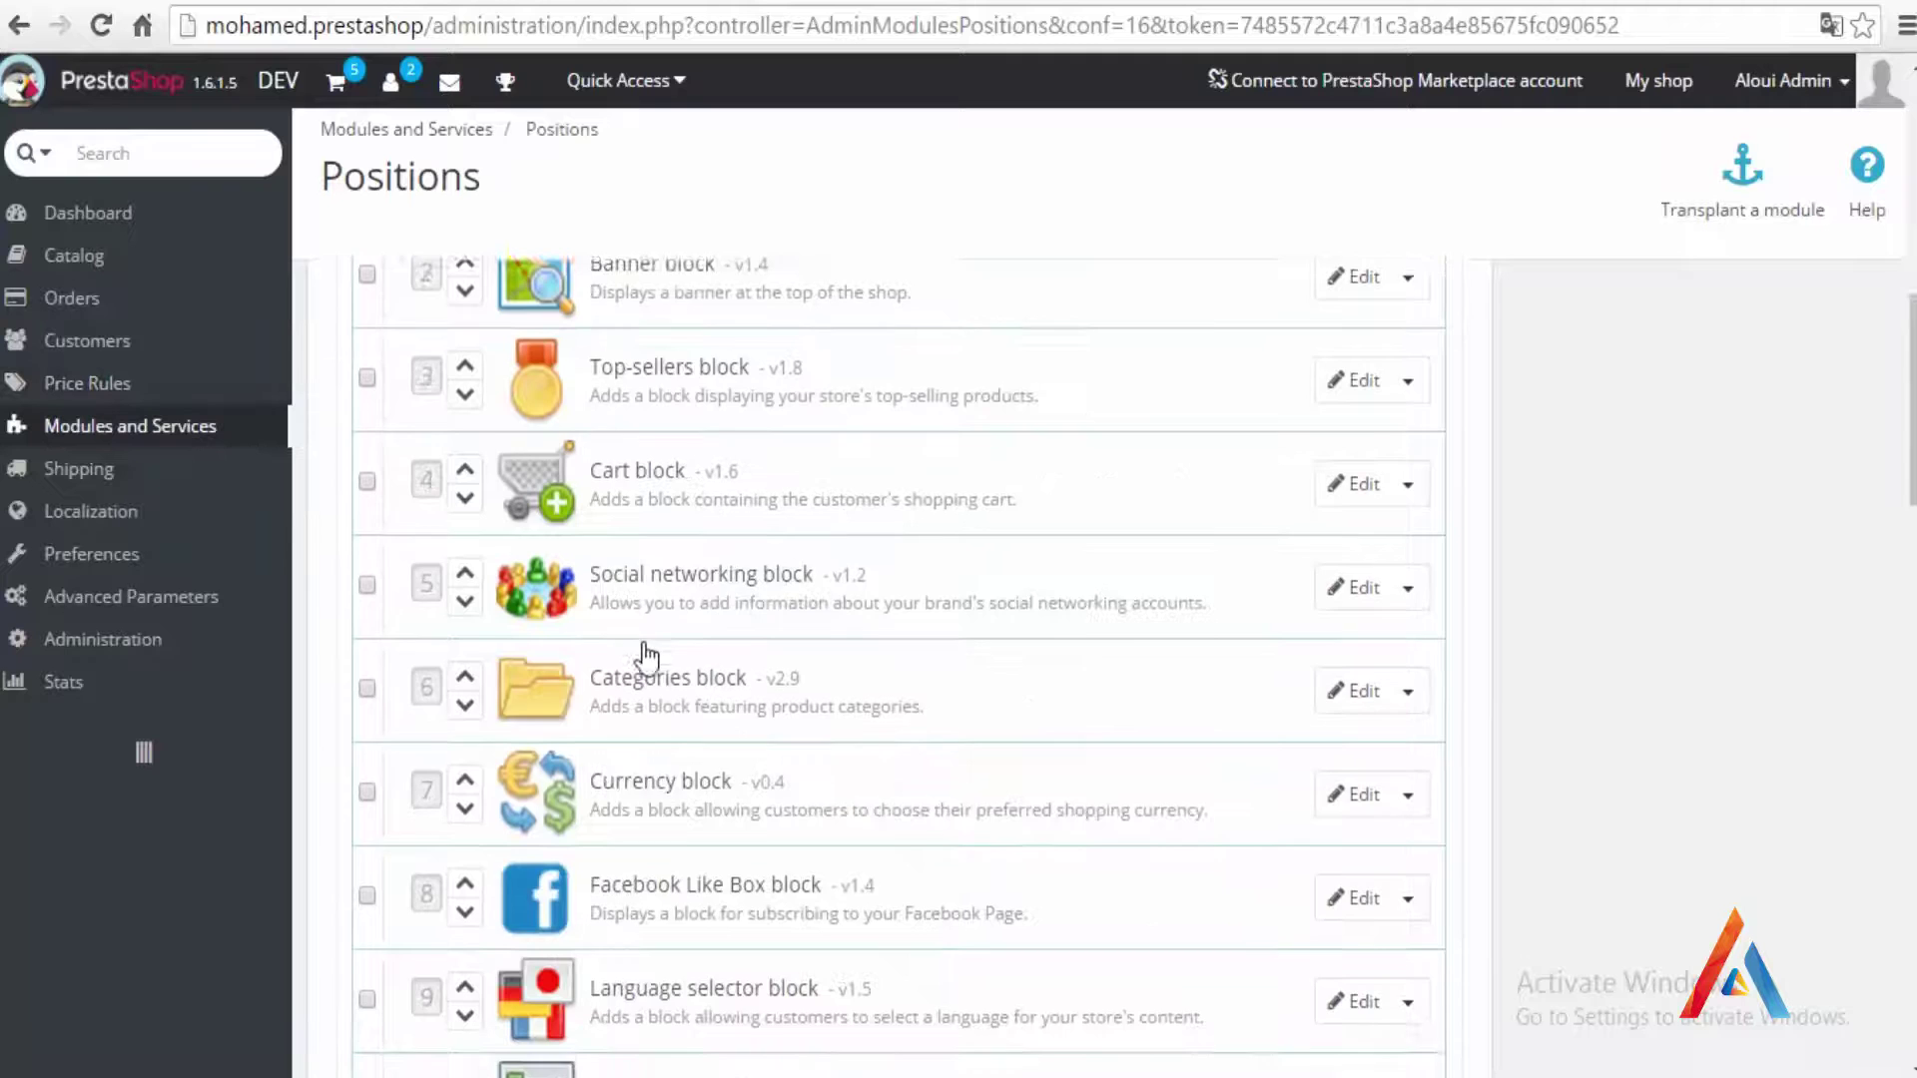
scroll(650, 739, "down", 11)
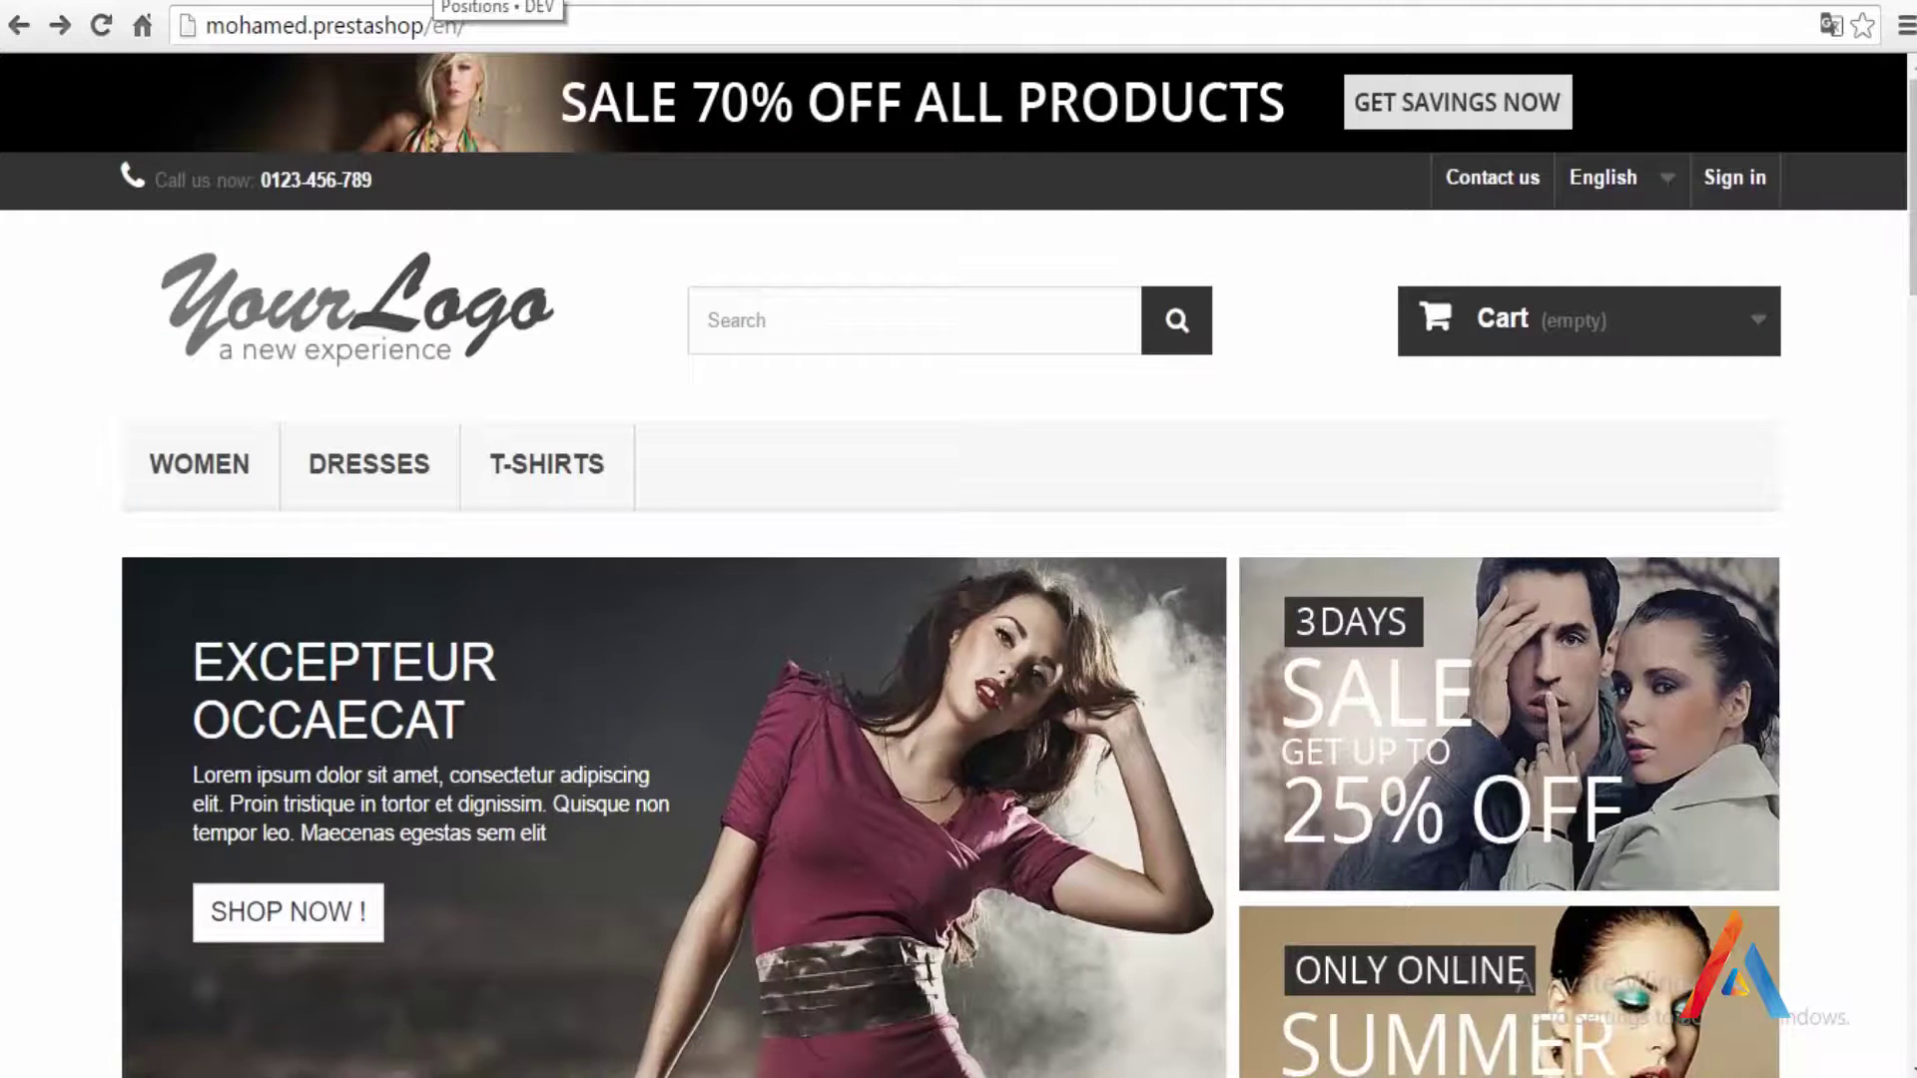
Step: Look over the storefront header with its logo, search, cart and menu
mouse_move(262, 452)
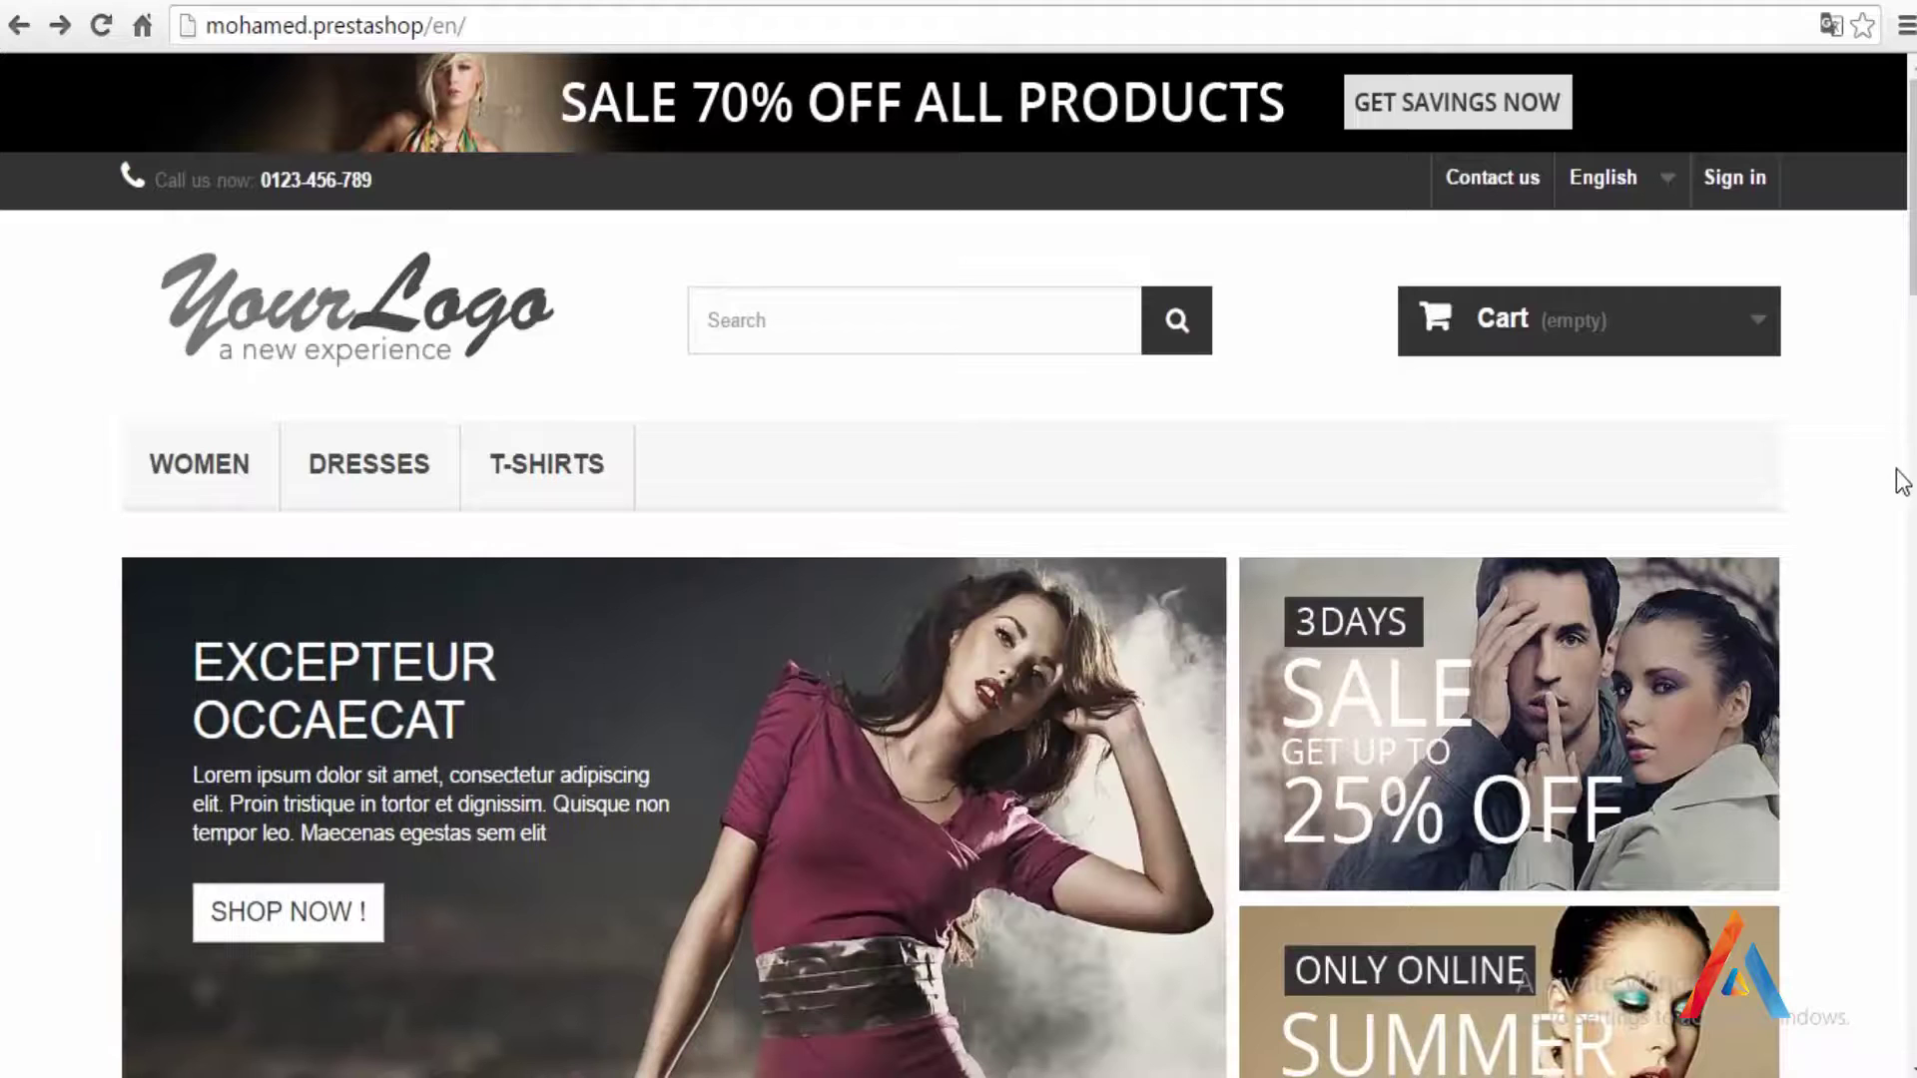
mouse_move(88, 199)
left_mouse_down()
mouse_move(1548, 536)
mouse_move(71, 209)
left_mouse_up()
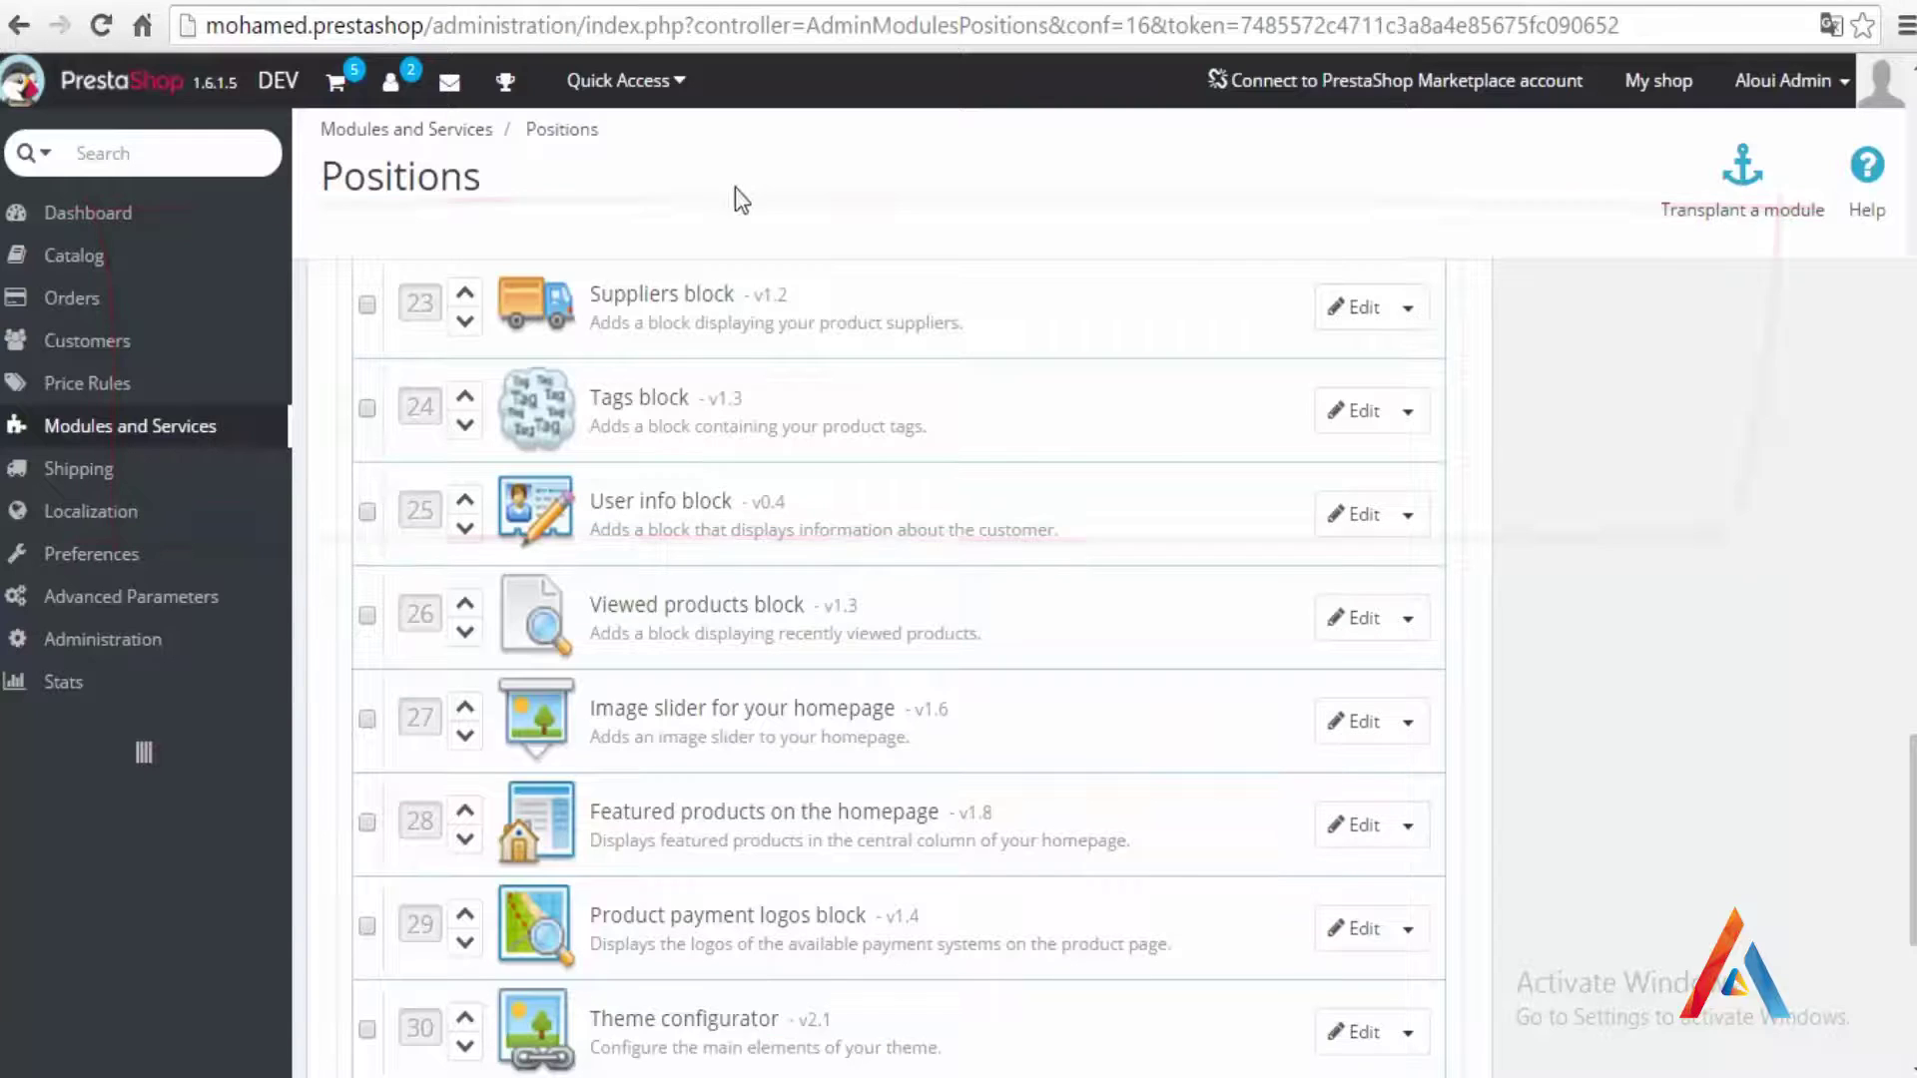
scroll(1284, 762, "up", 20)
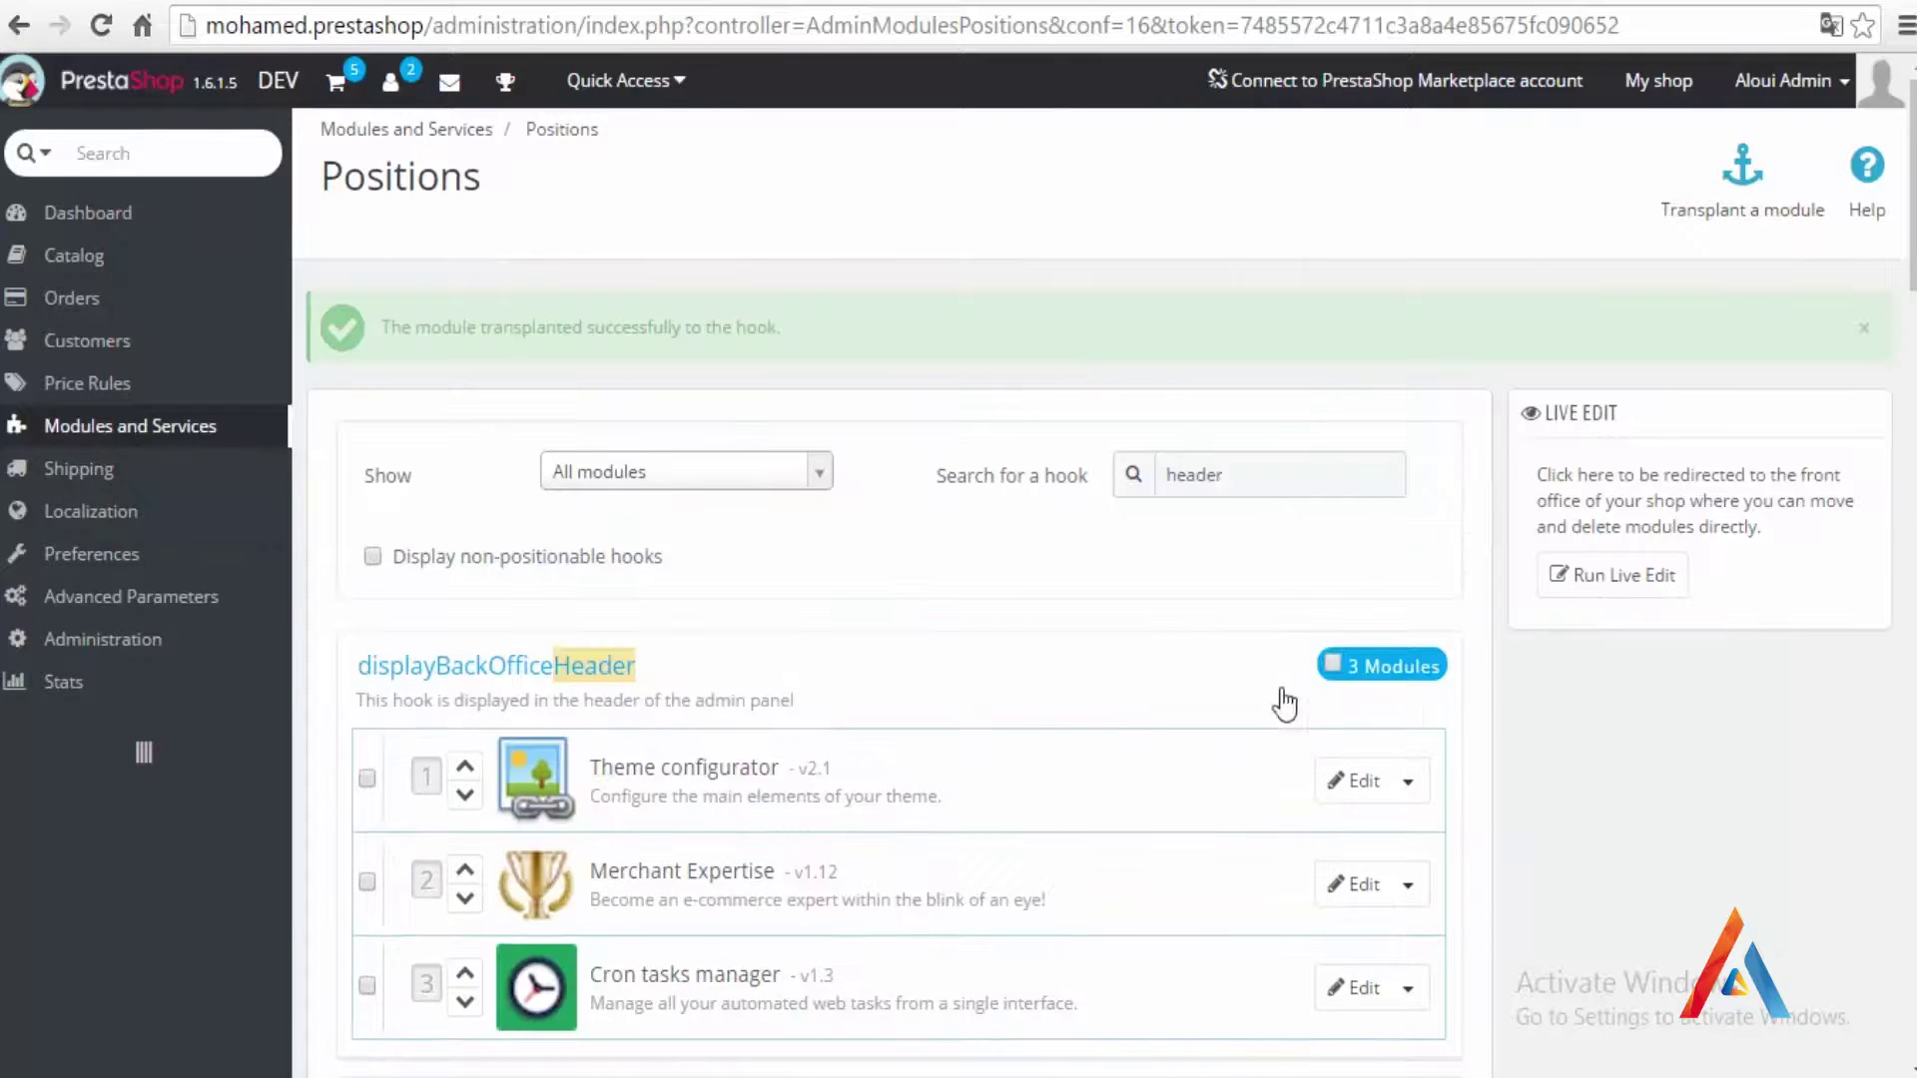
Step: Replace the hook search with 'displaytop' and scroll to the displayTop section
left_click_drag(1272, 473, 1126, 483)
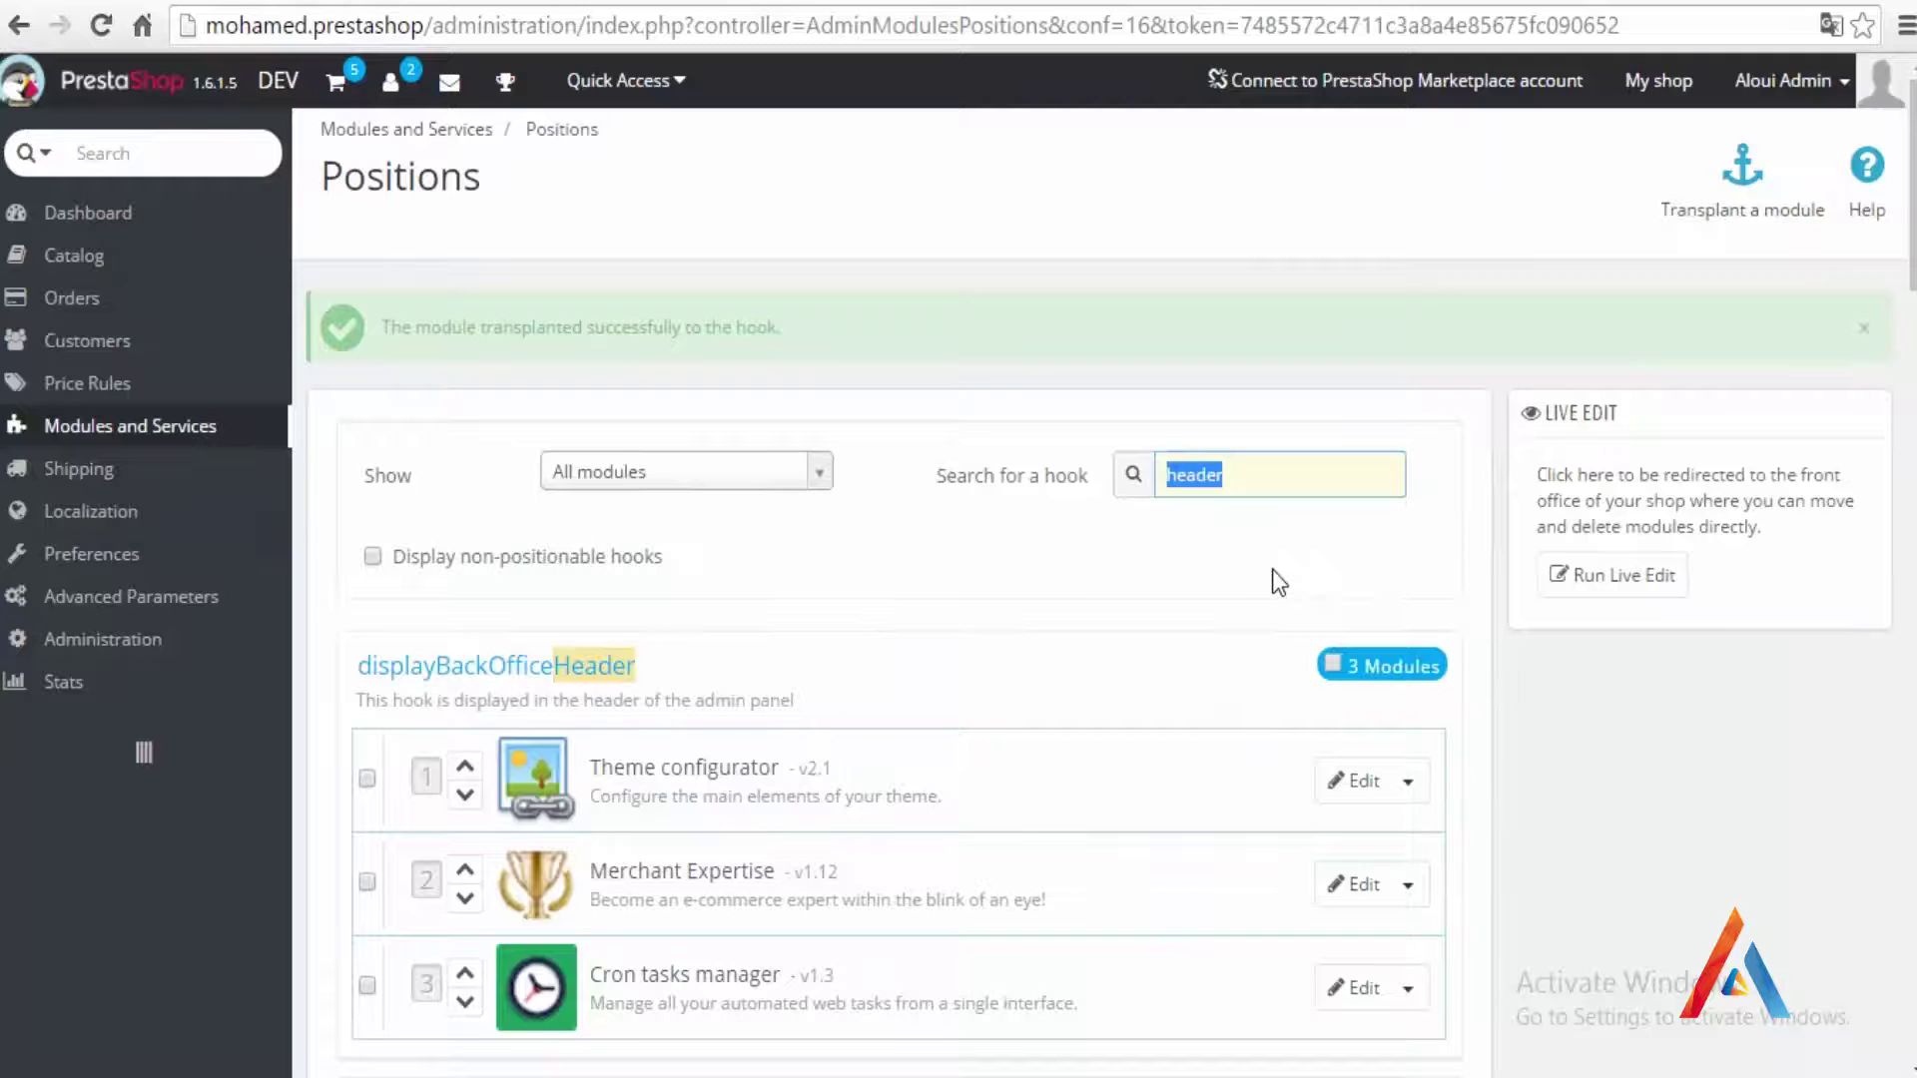
type("display")
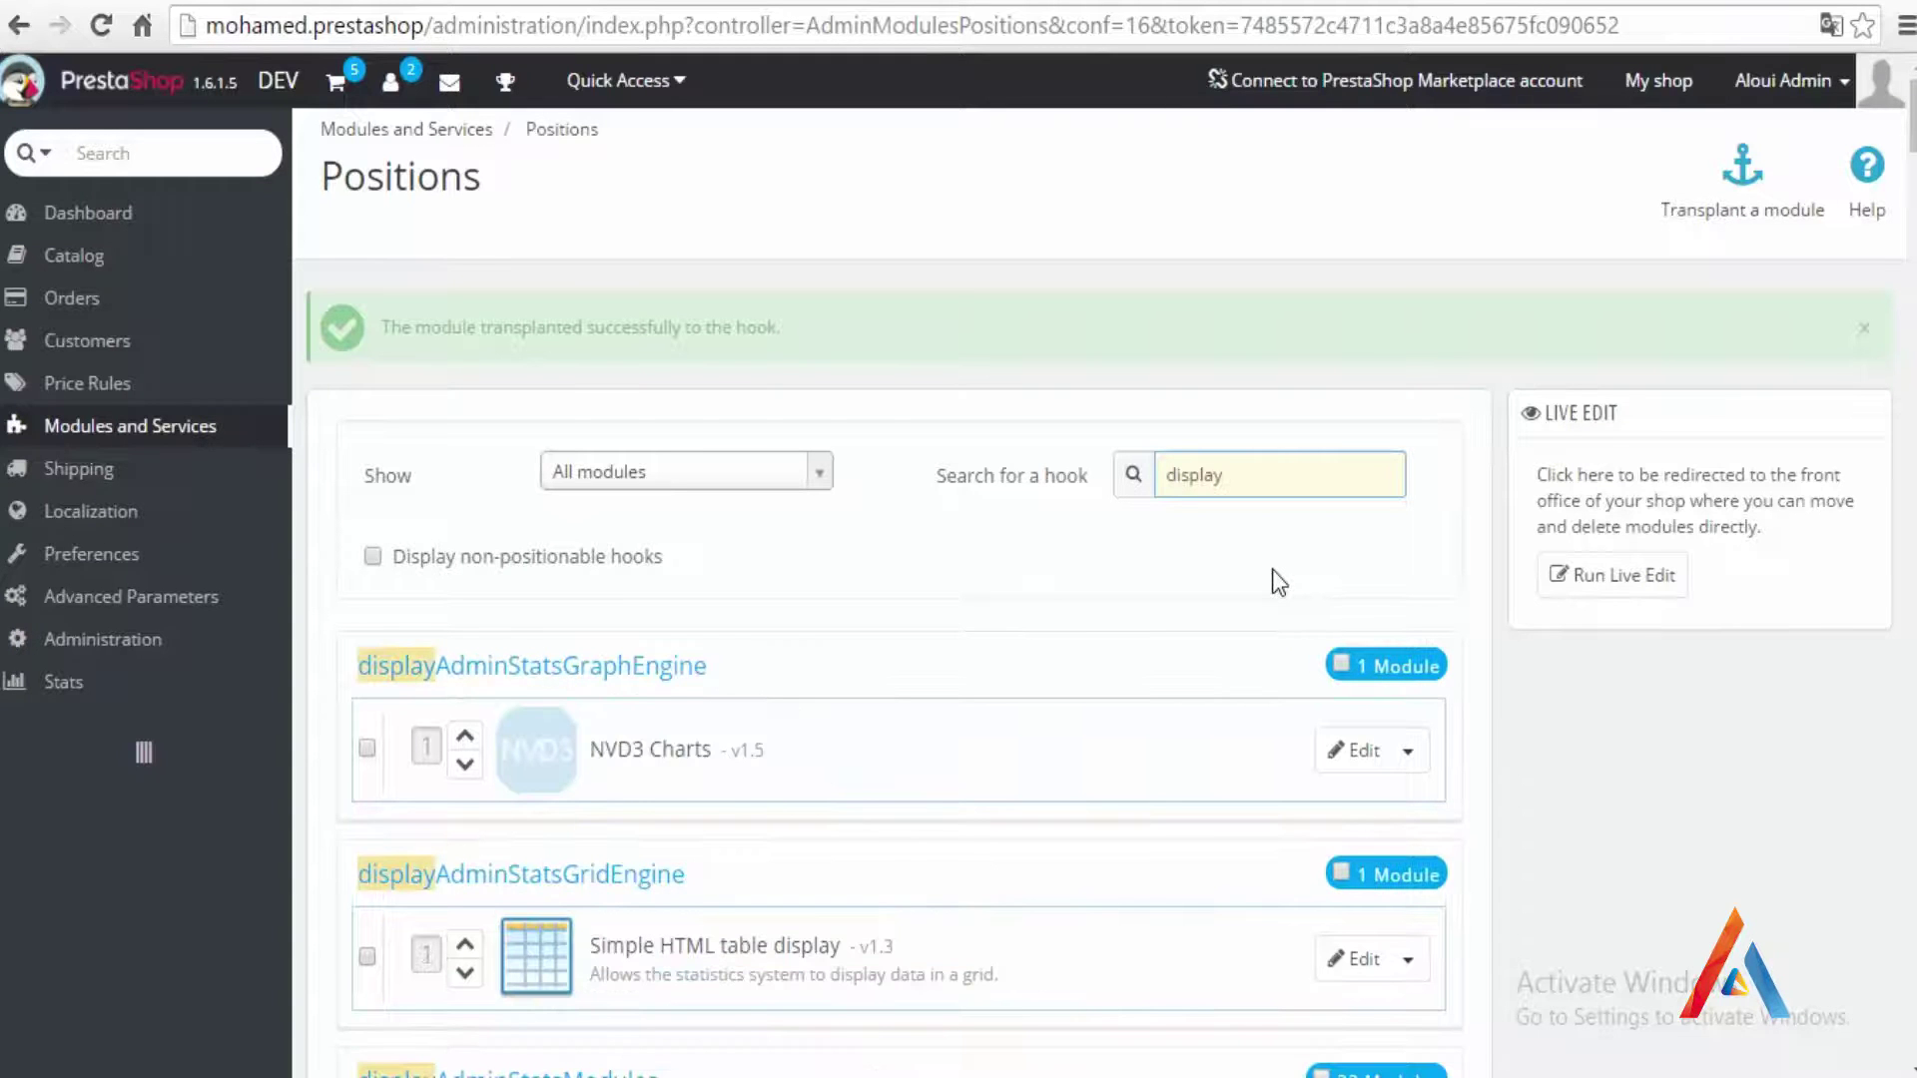
type("top")
left_click(1726, 791)
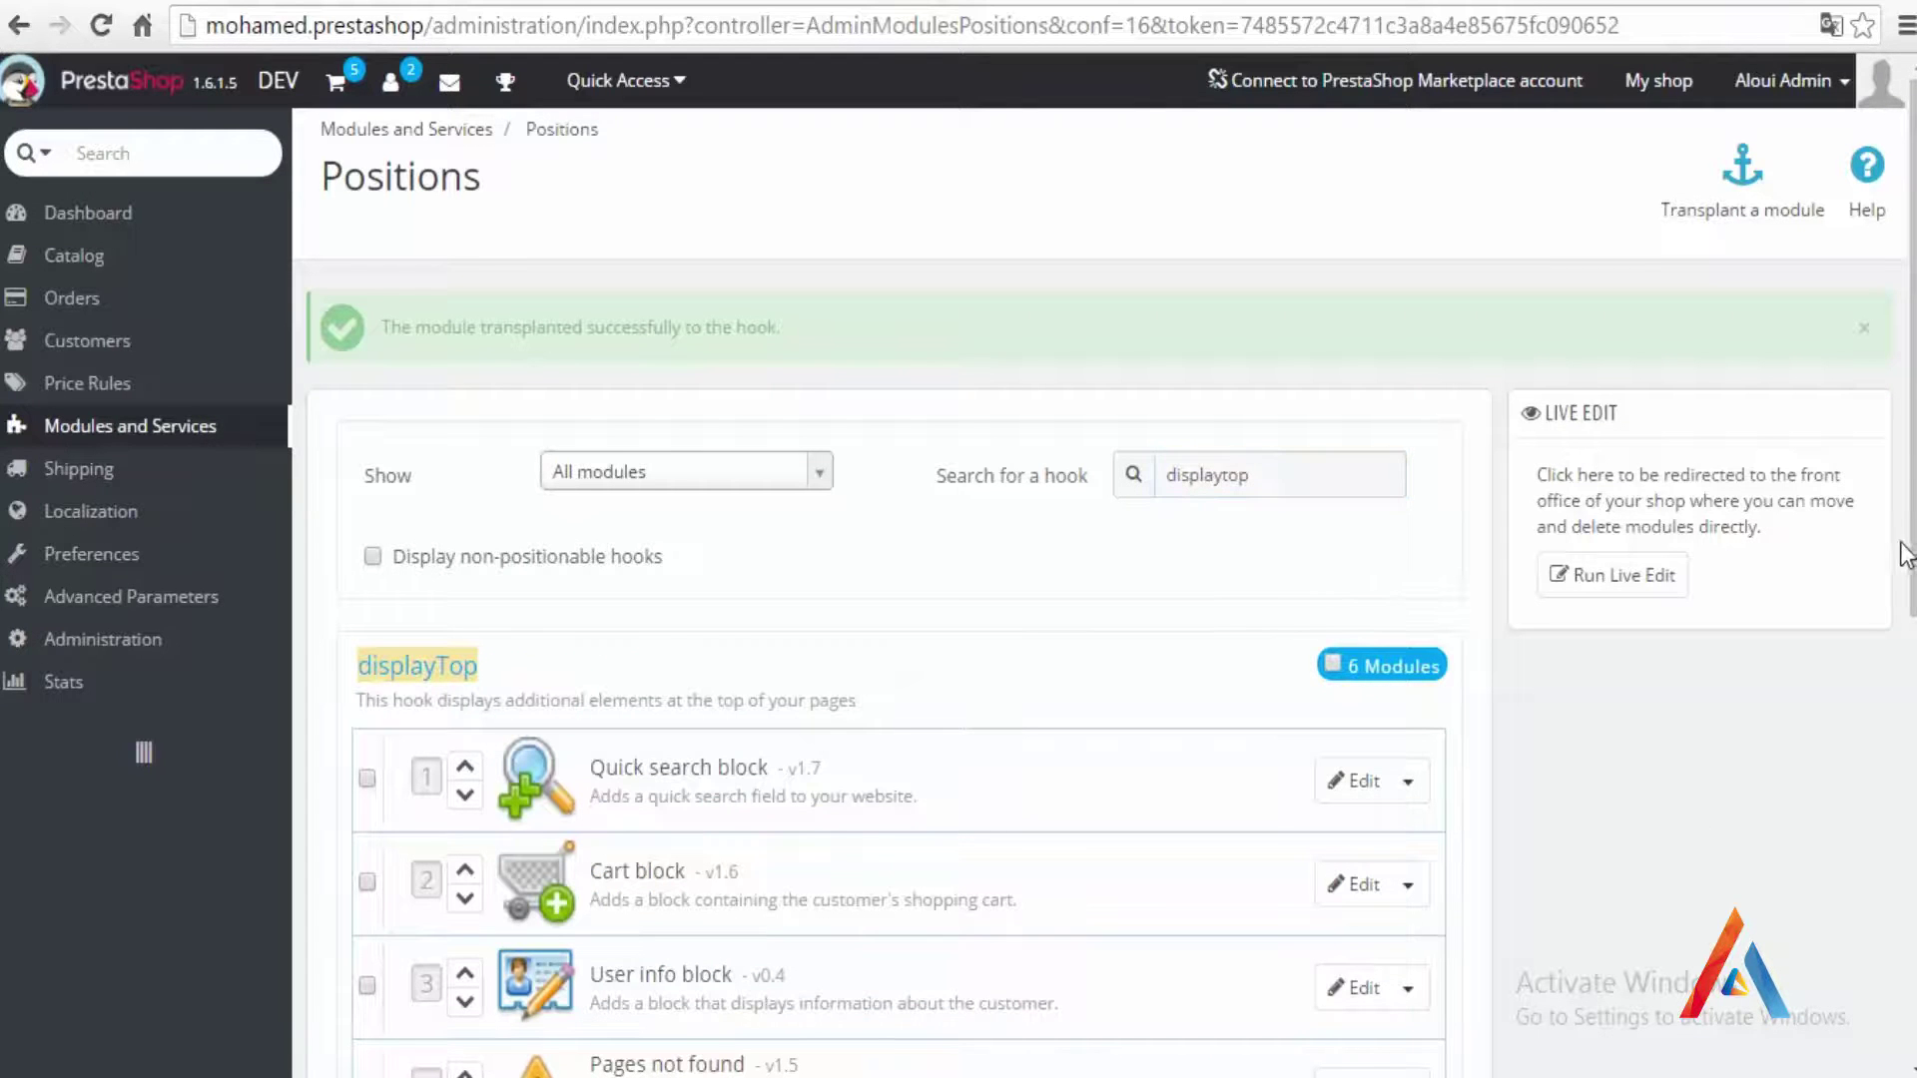
left_click_drag(1907, 555, 1907, 737)
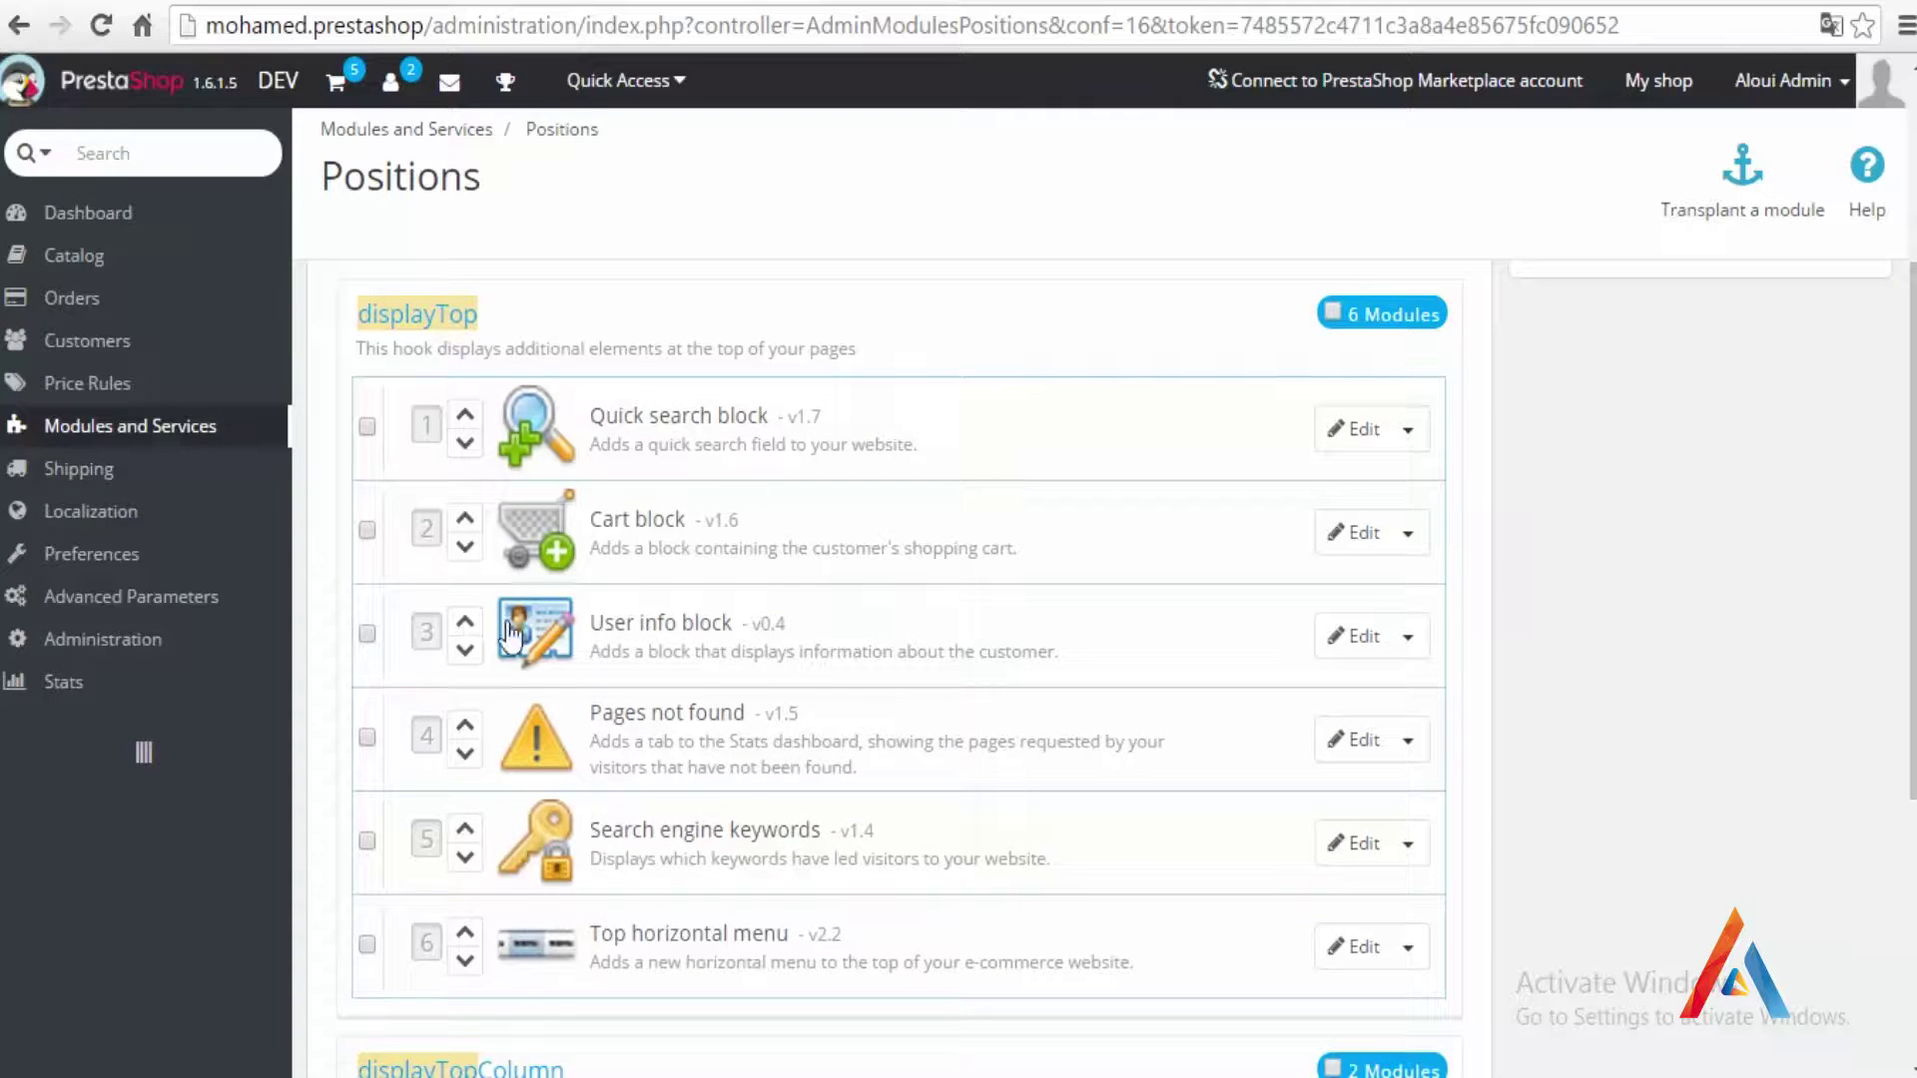
Step: Open the shop's front page and compare its header with the displayTop module list
left_click(200, 25)
type("mohamed.prestashop")
key("Return")
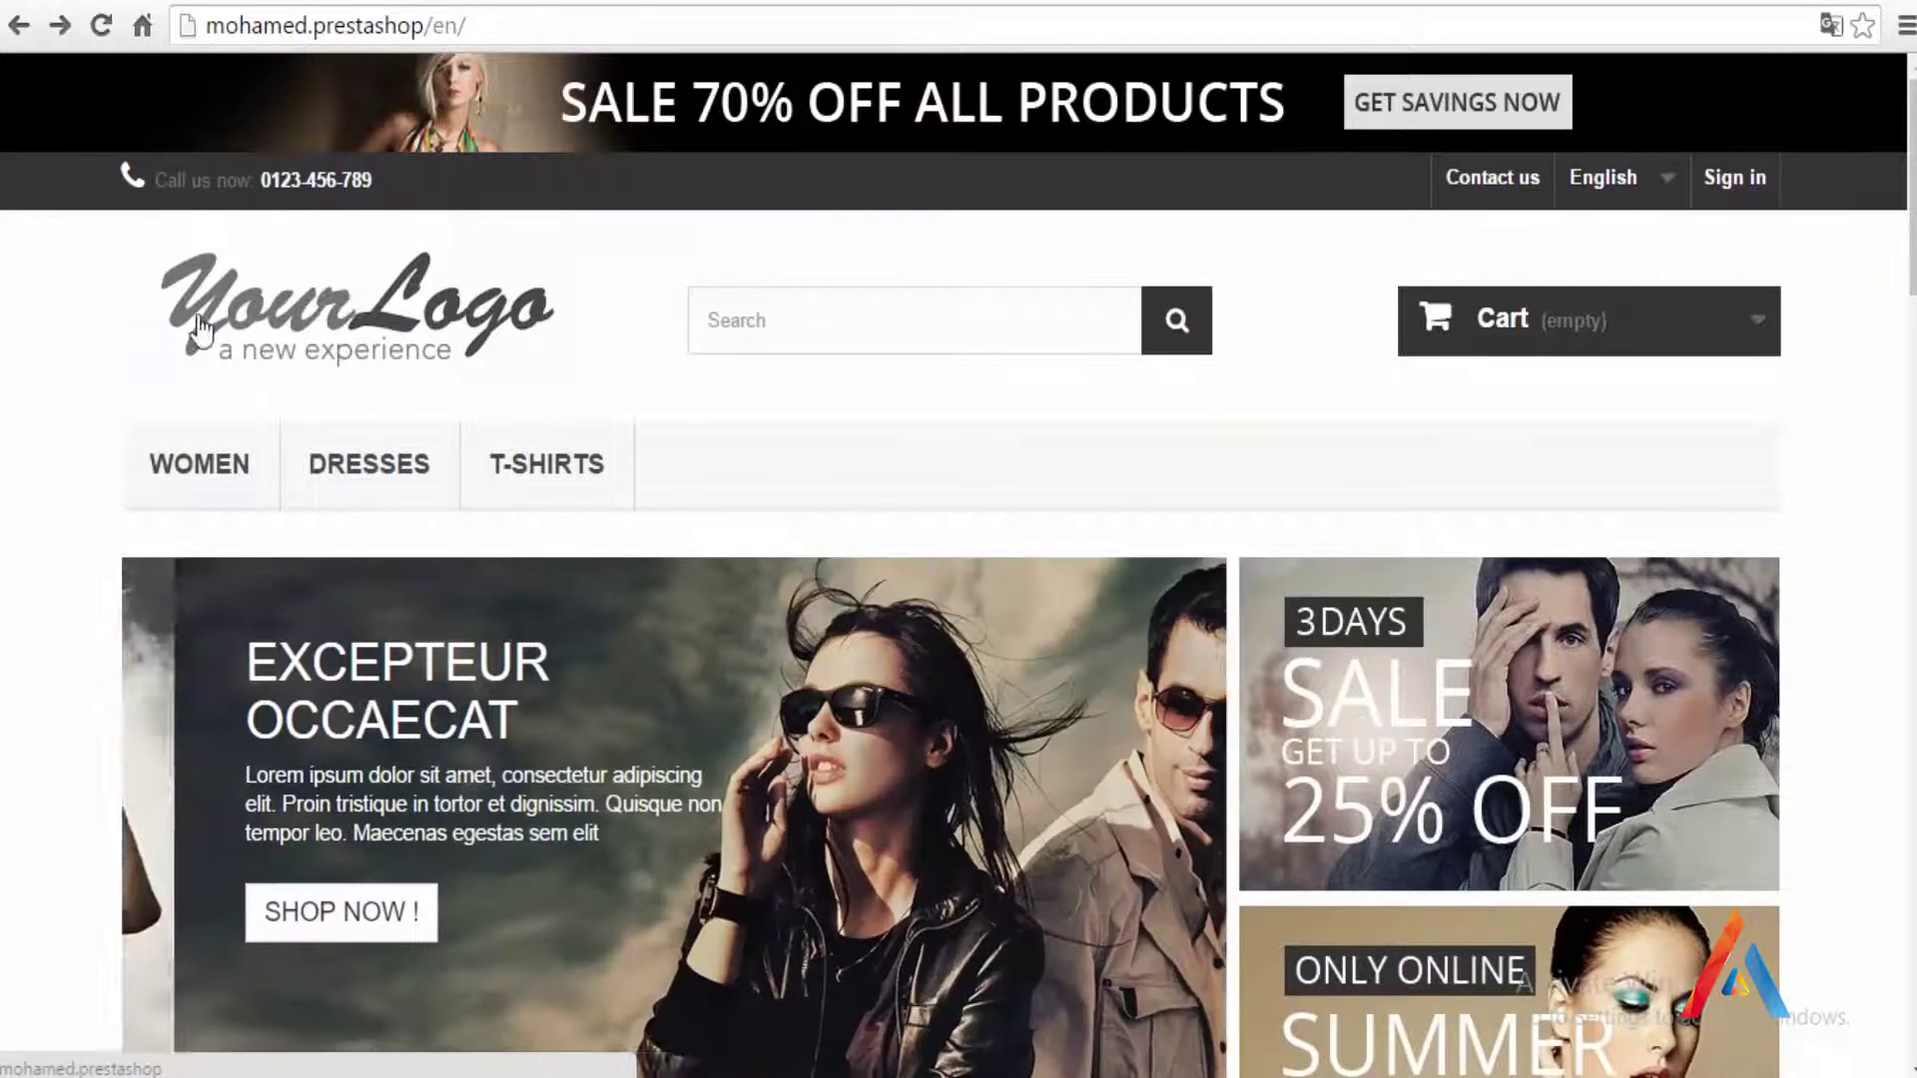
left_click(798, 325)
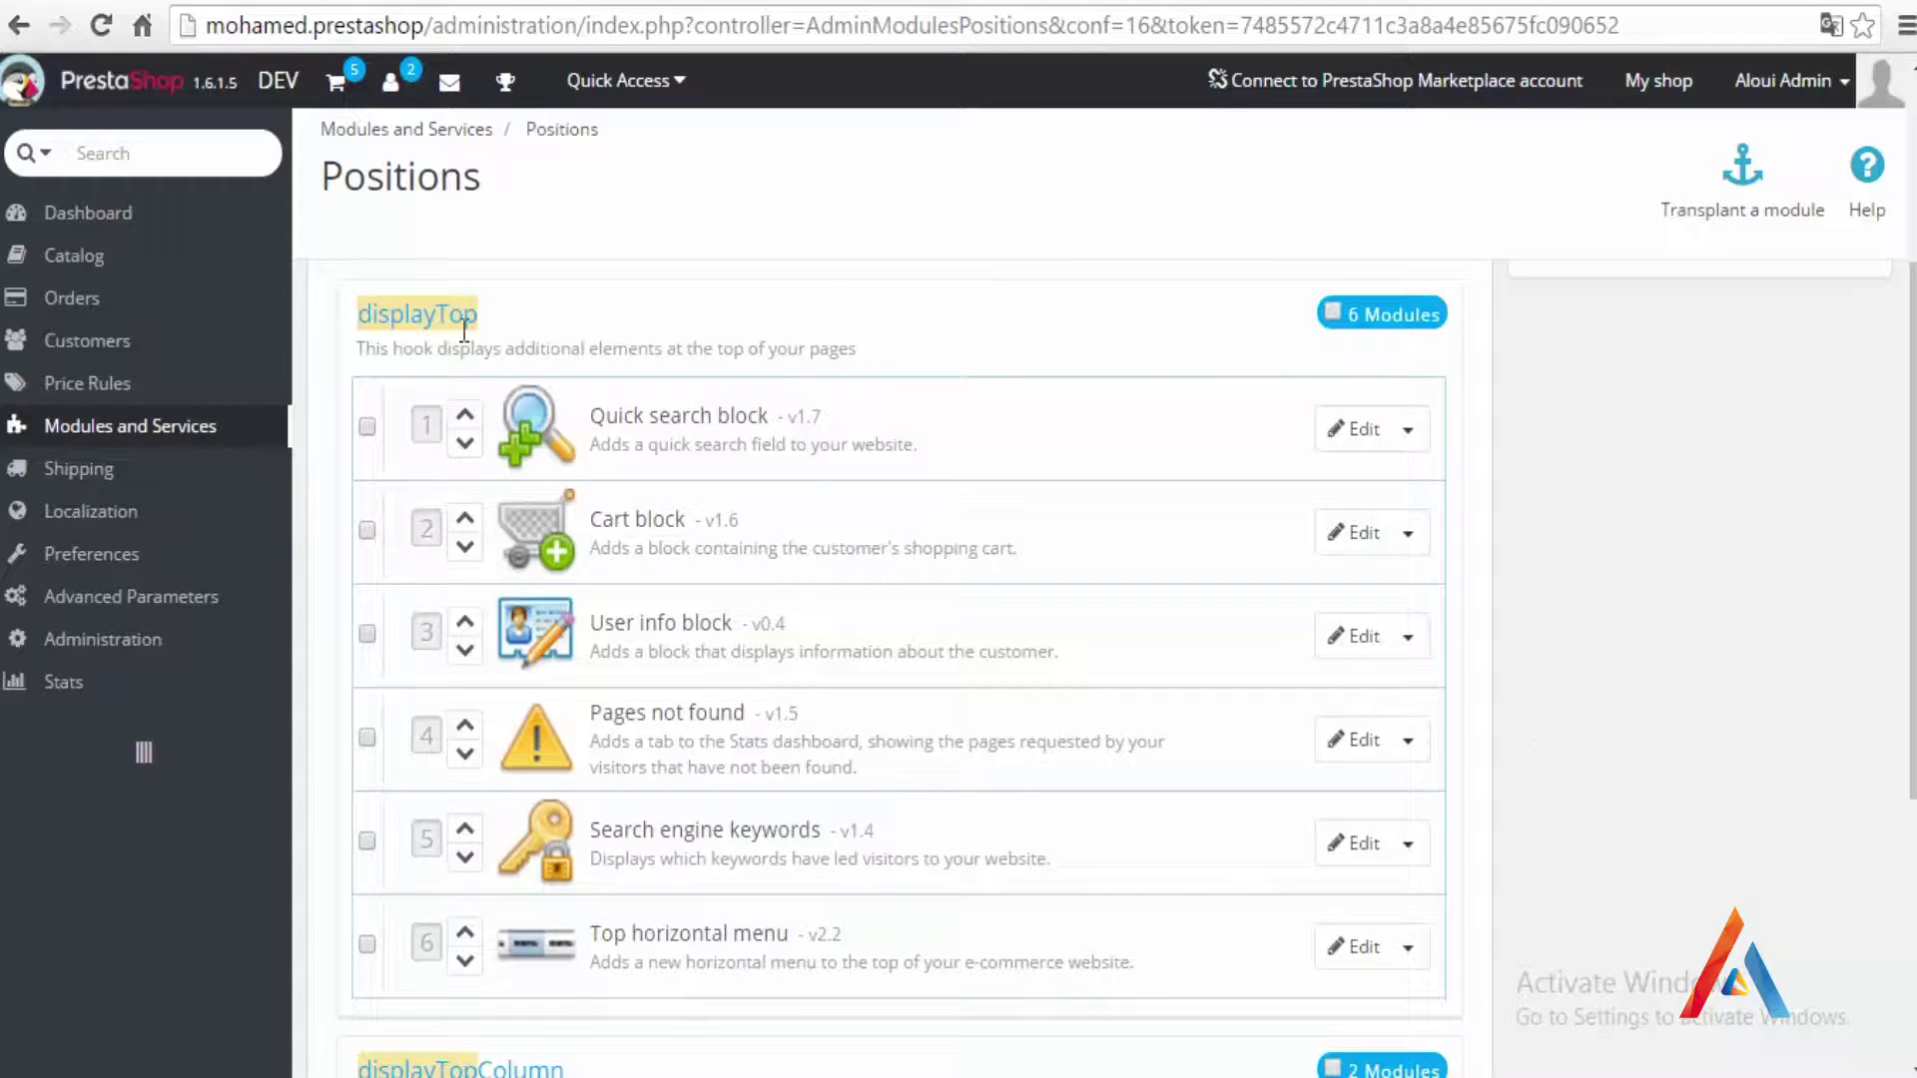
left_click_drag(367, 313, 500, 327)
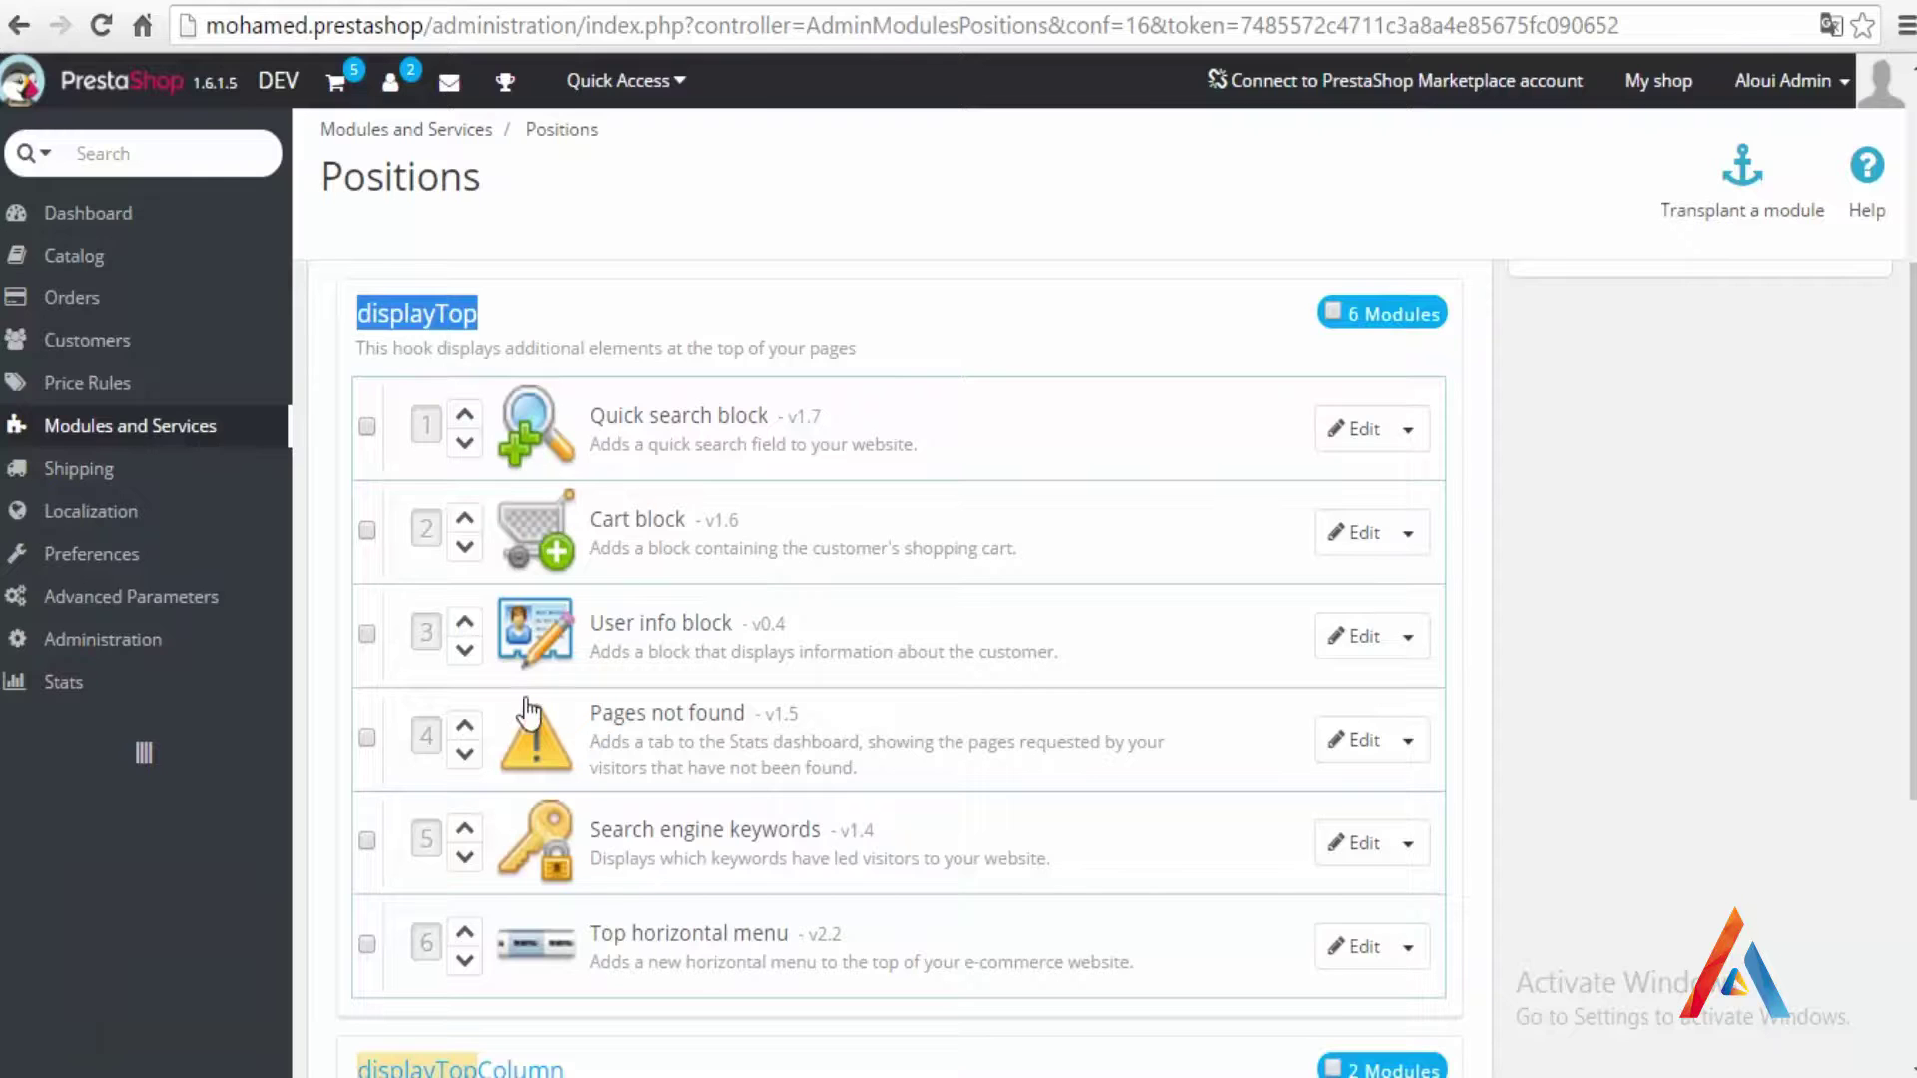
key("ctrl+Tab")
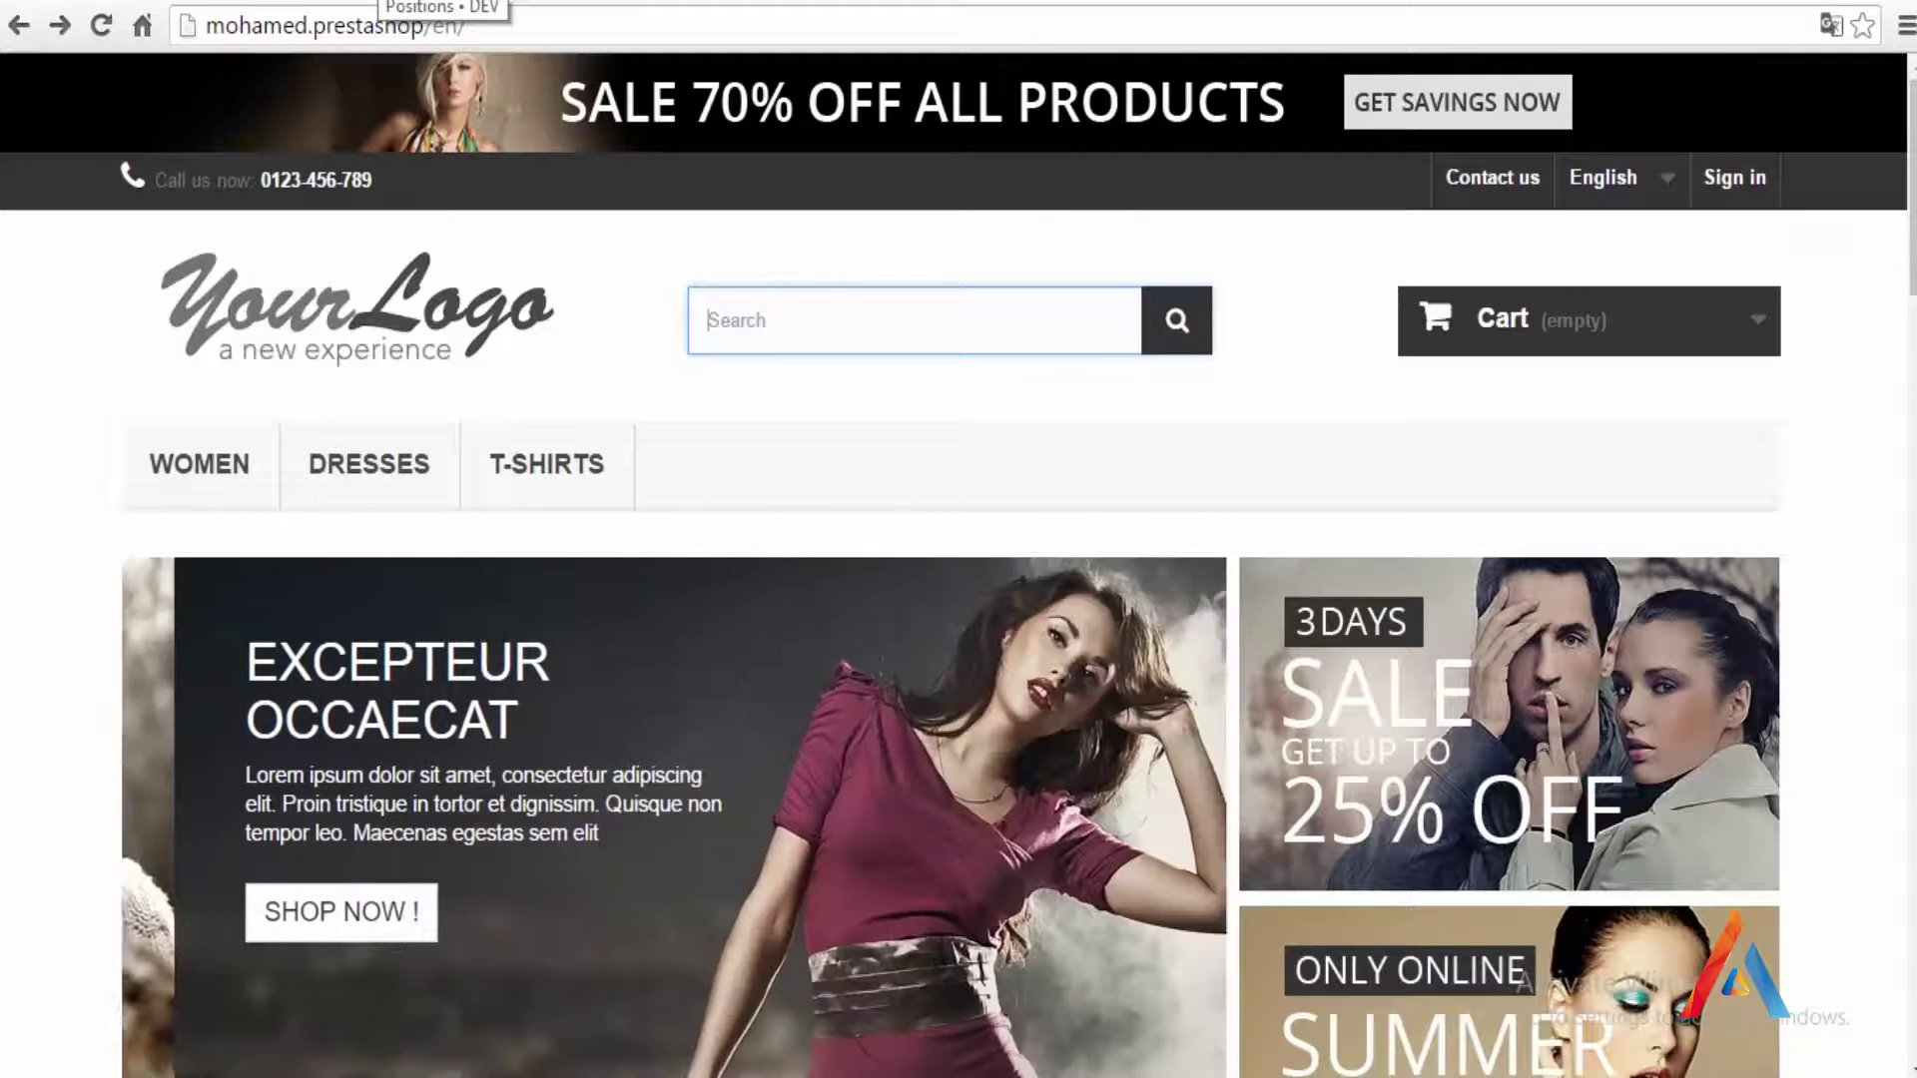
key("ctrl+Tab")
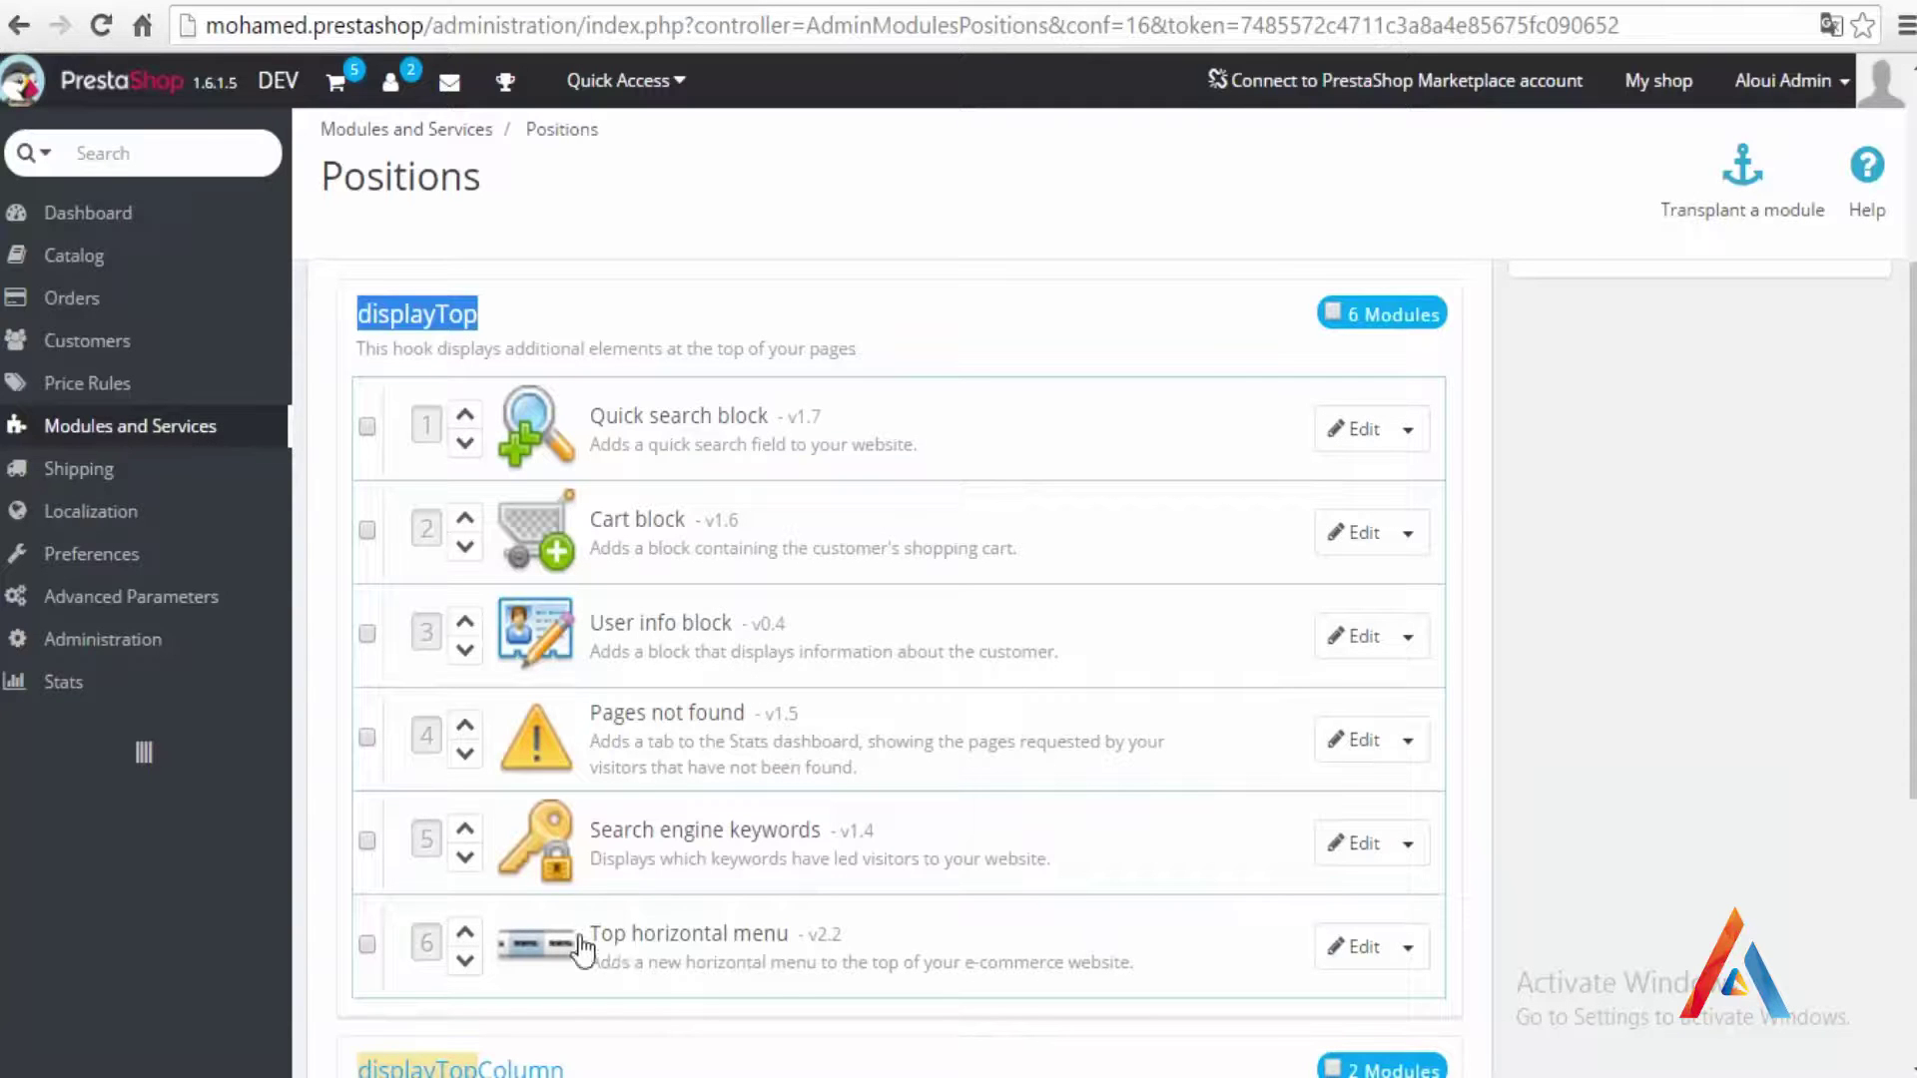
Step: Drag Top horizontal menu to position 1 in displayTop and dismiss the alarm popup
left_click_drag(633, 939, 637, 448)
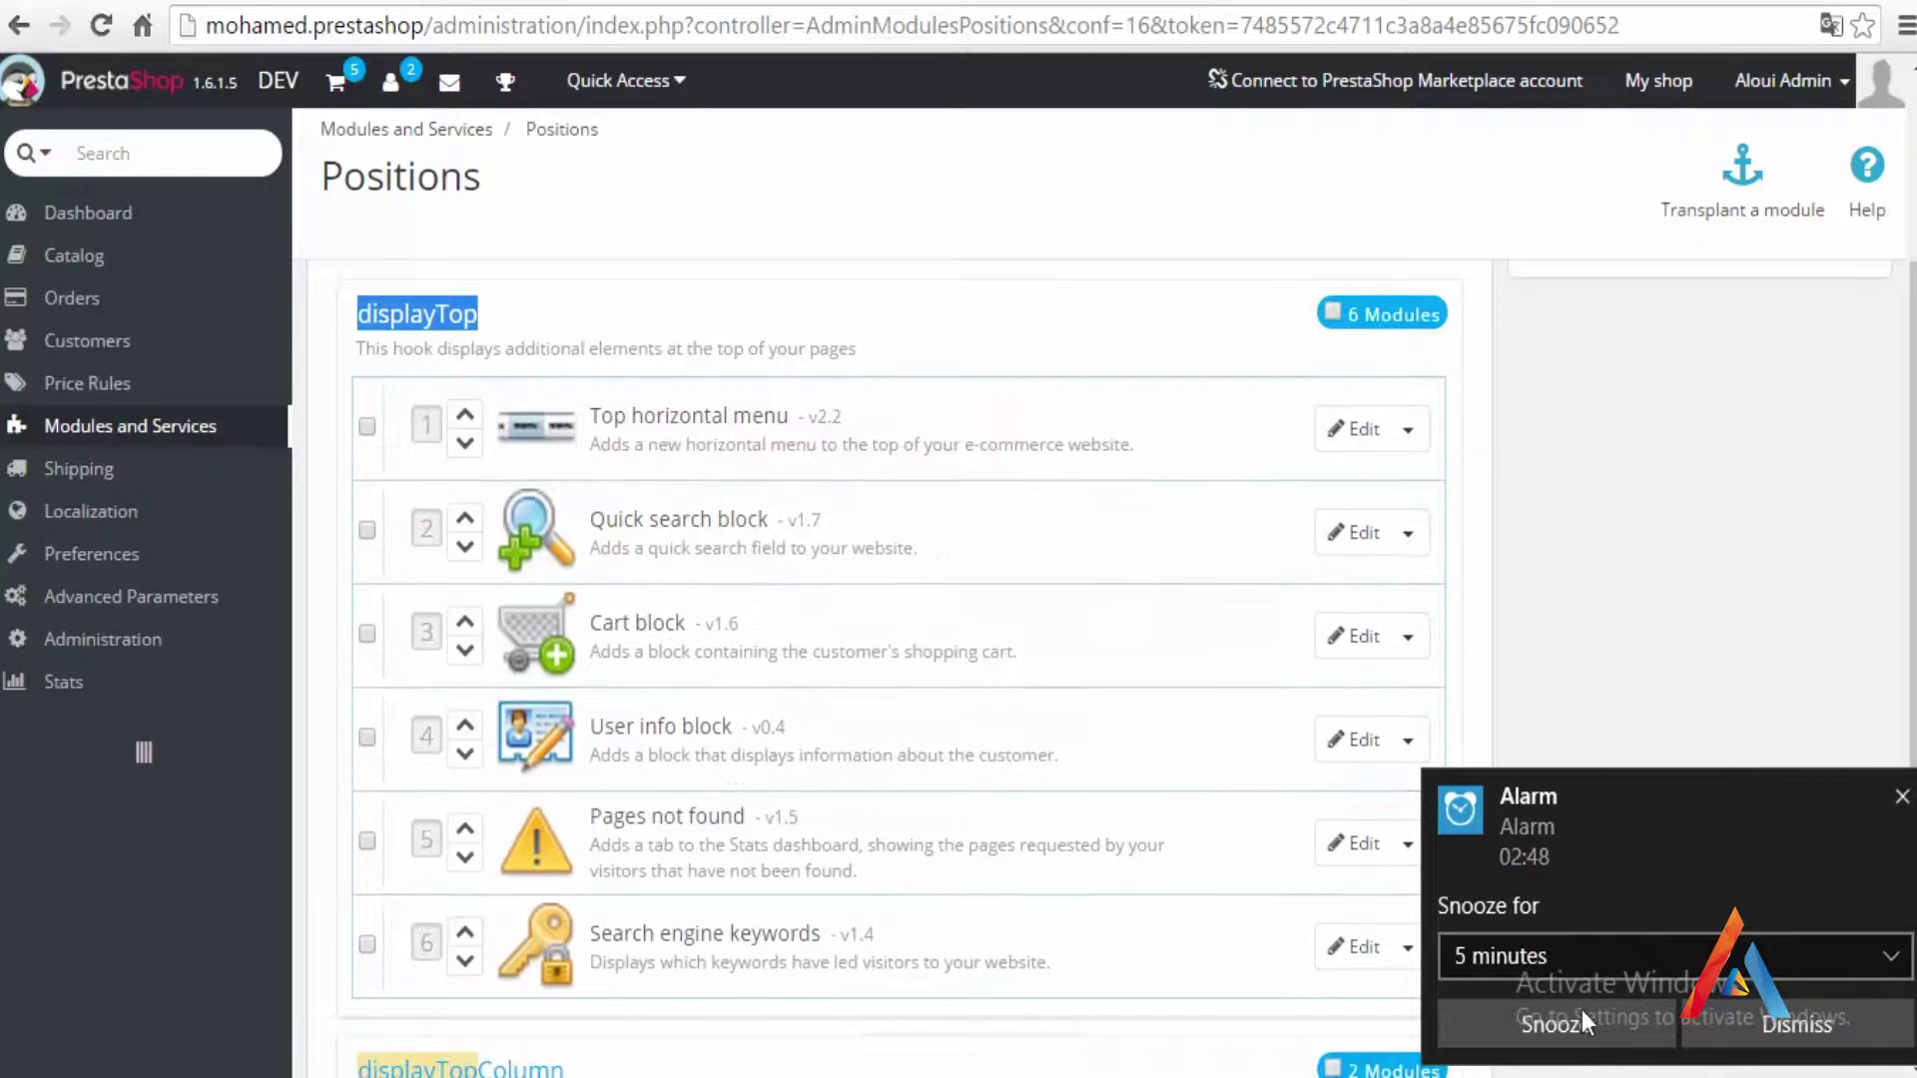
left_click(1905, 798)
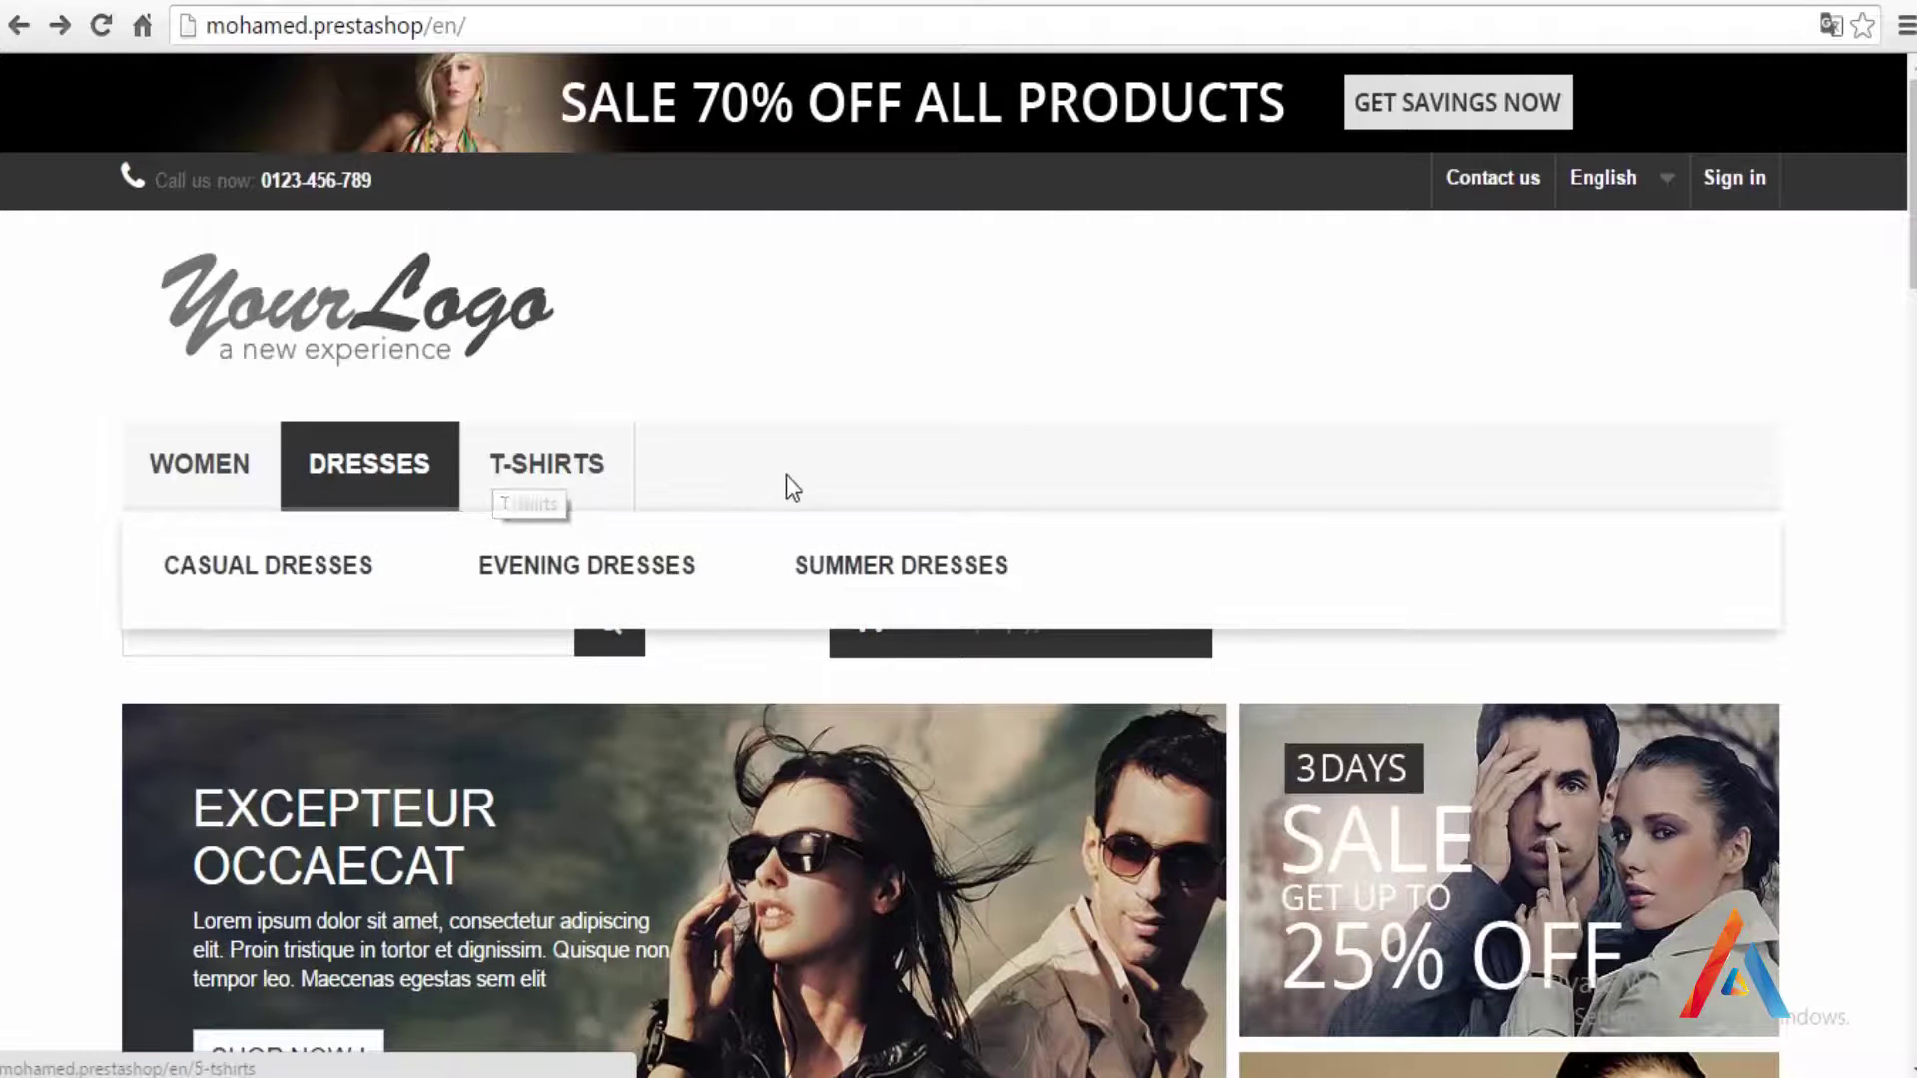
Step: Check the storefront tab, then return to the admin Positions page for displayTop
mouse_move(171, 471)
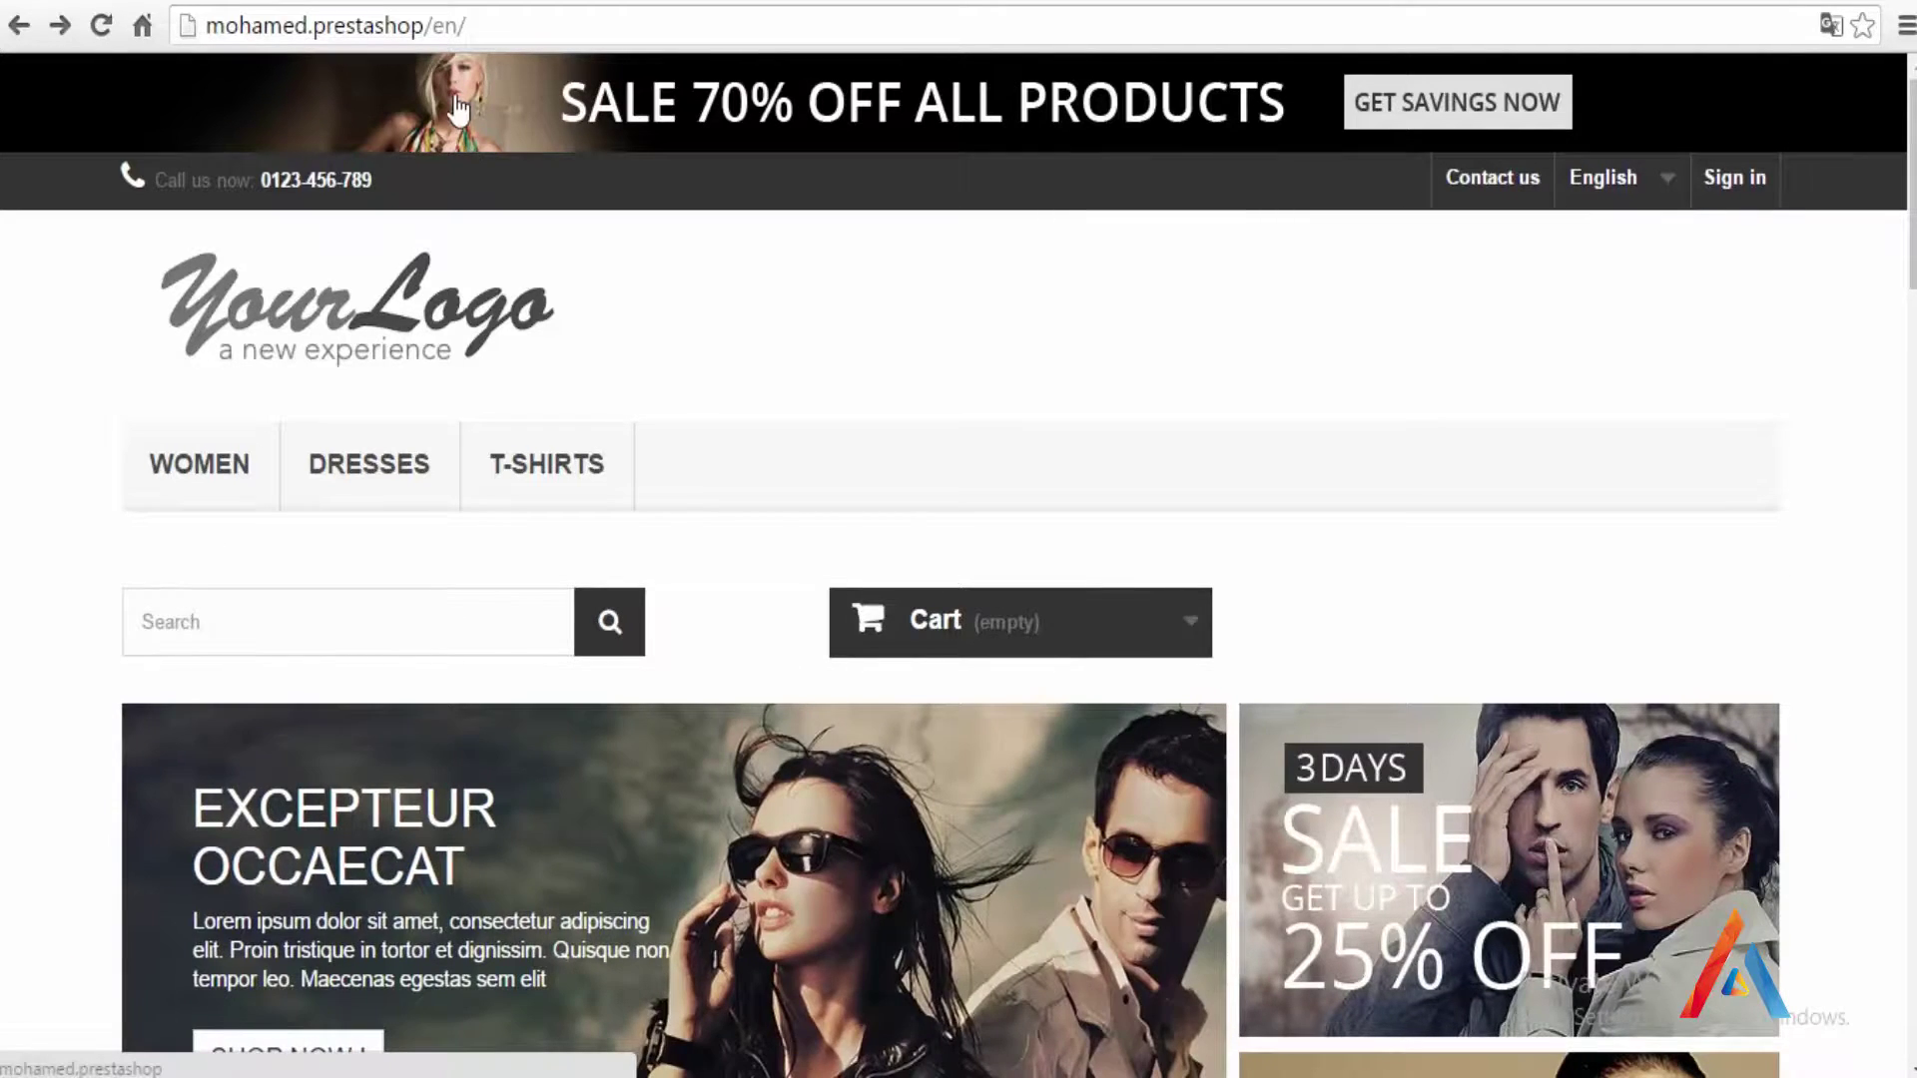
left_click(436, 3)
left_click(155, 2)
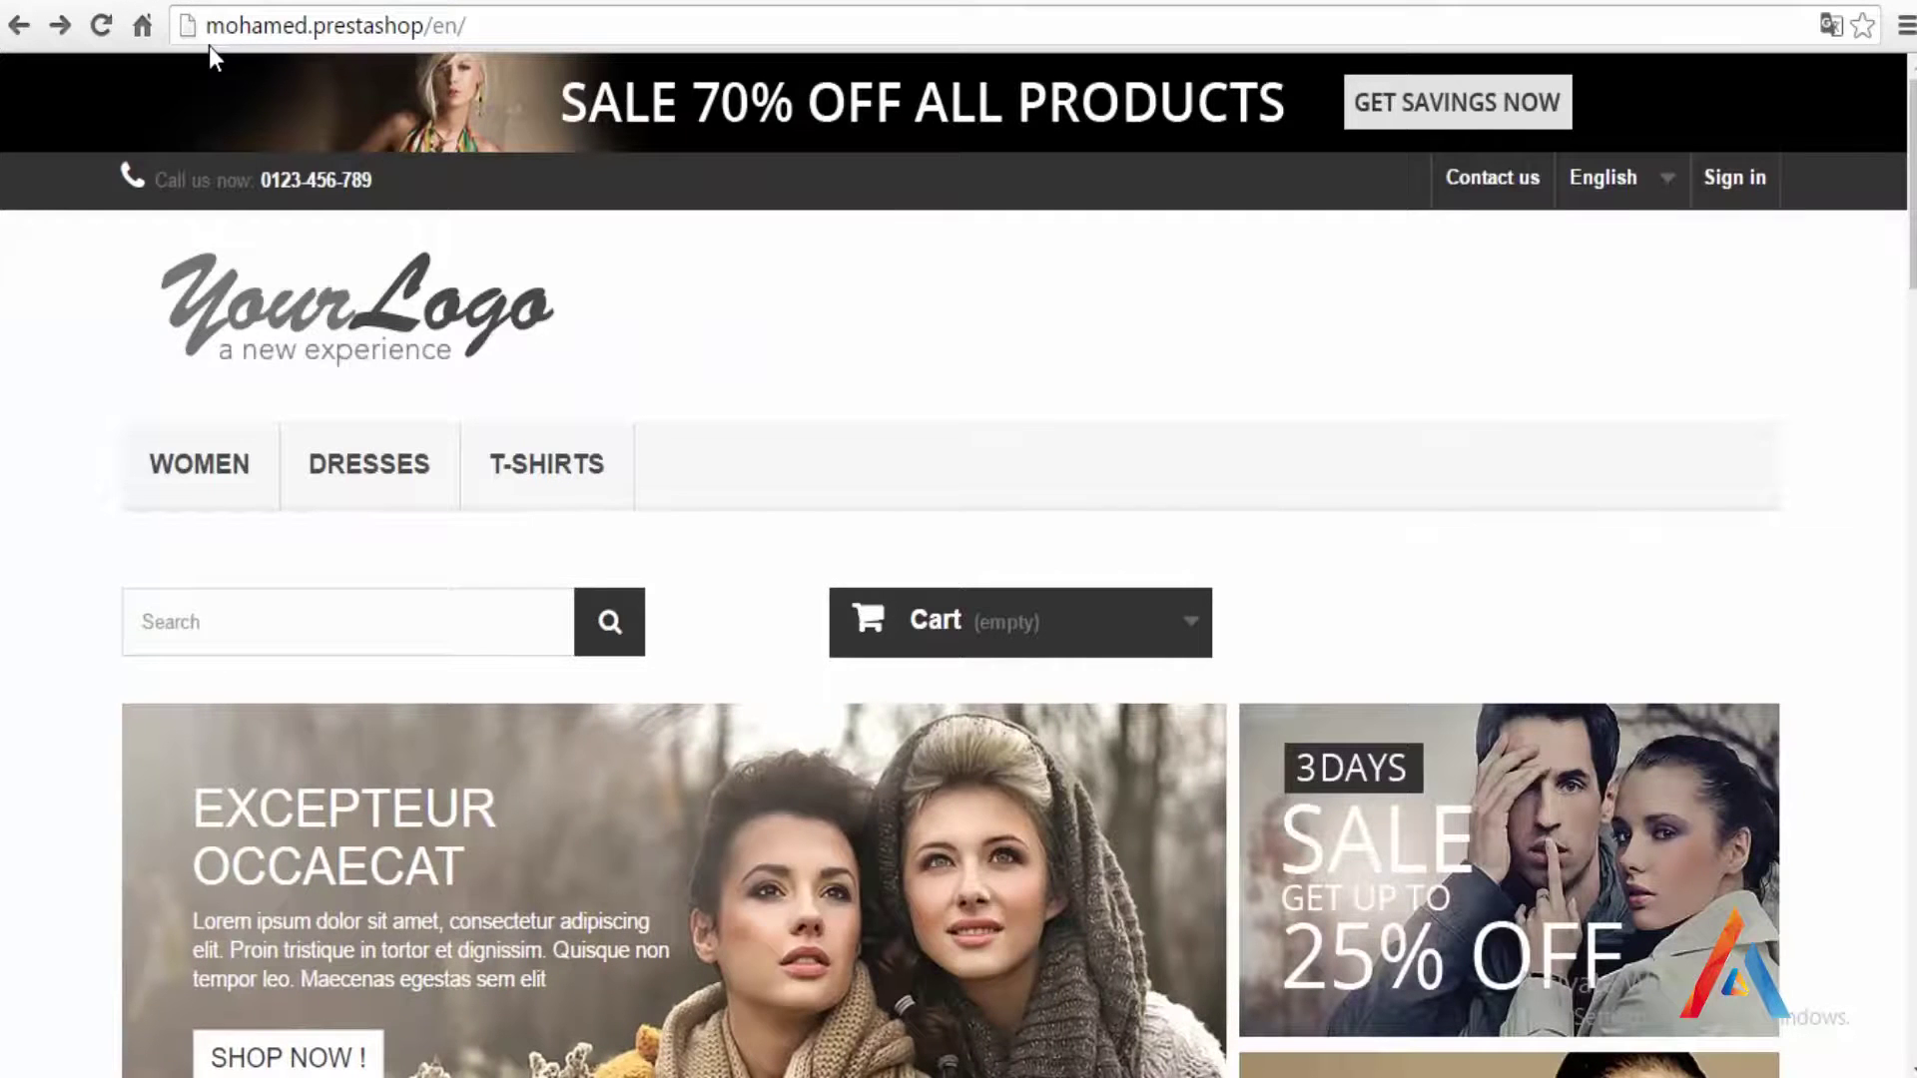
key("ctrl+Tab")
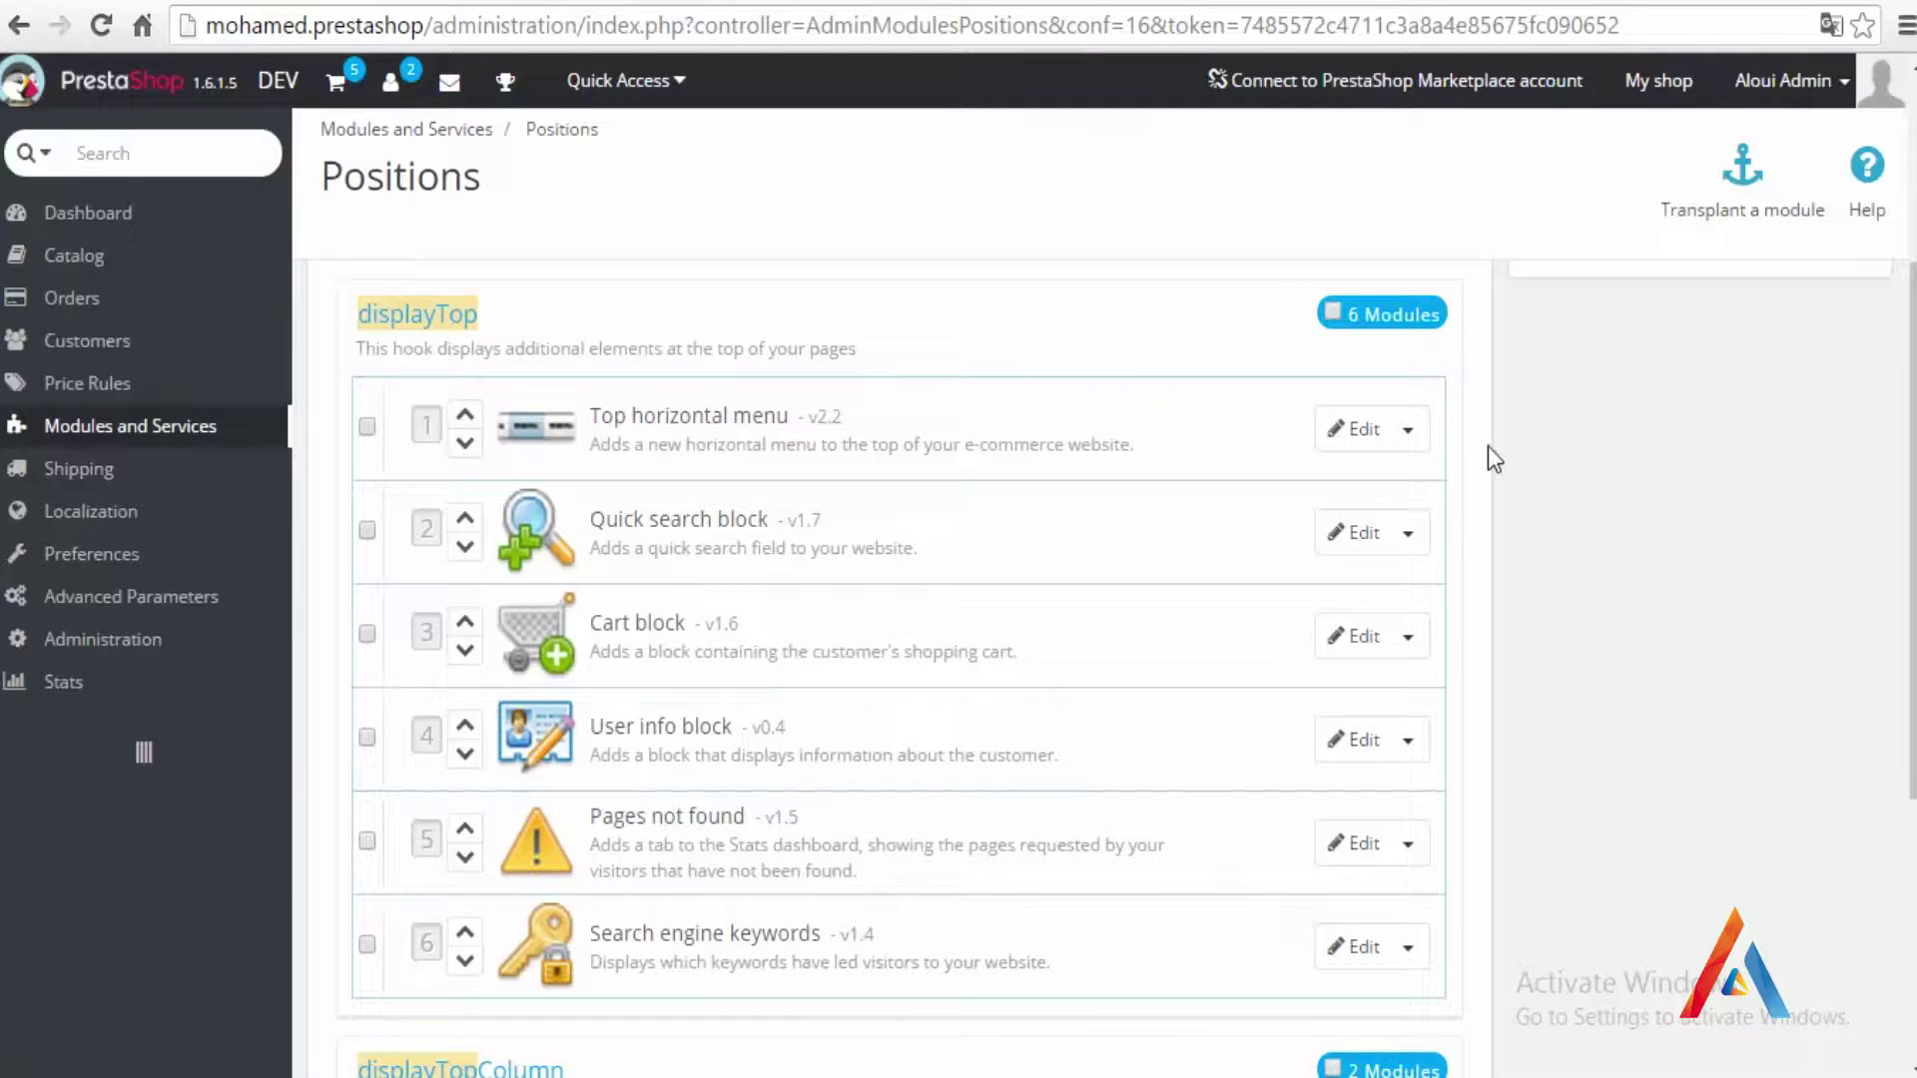
Step: Tick only the Top horizontal menu row under displayTop and choose Unhook from its Edit dropdown
left_click(367, 428)
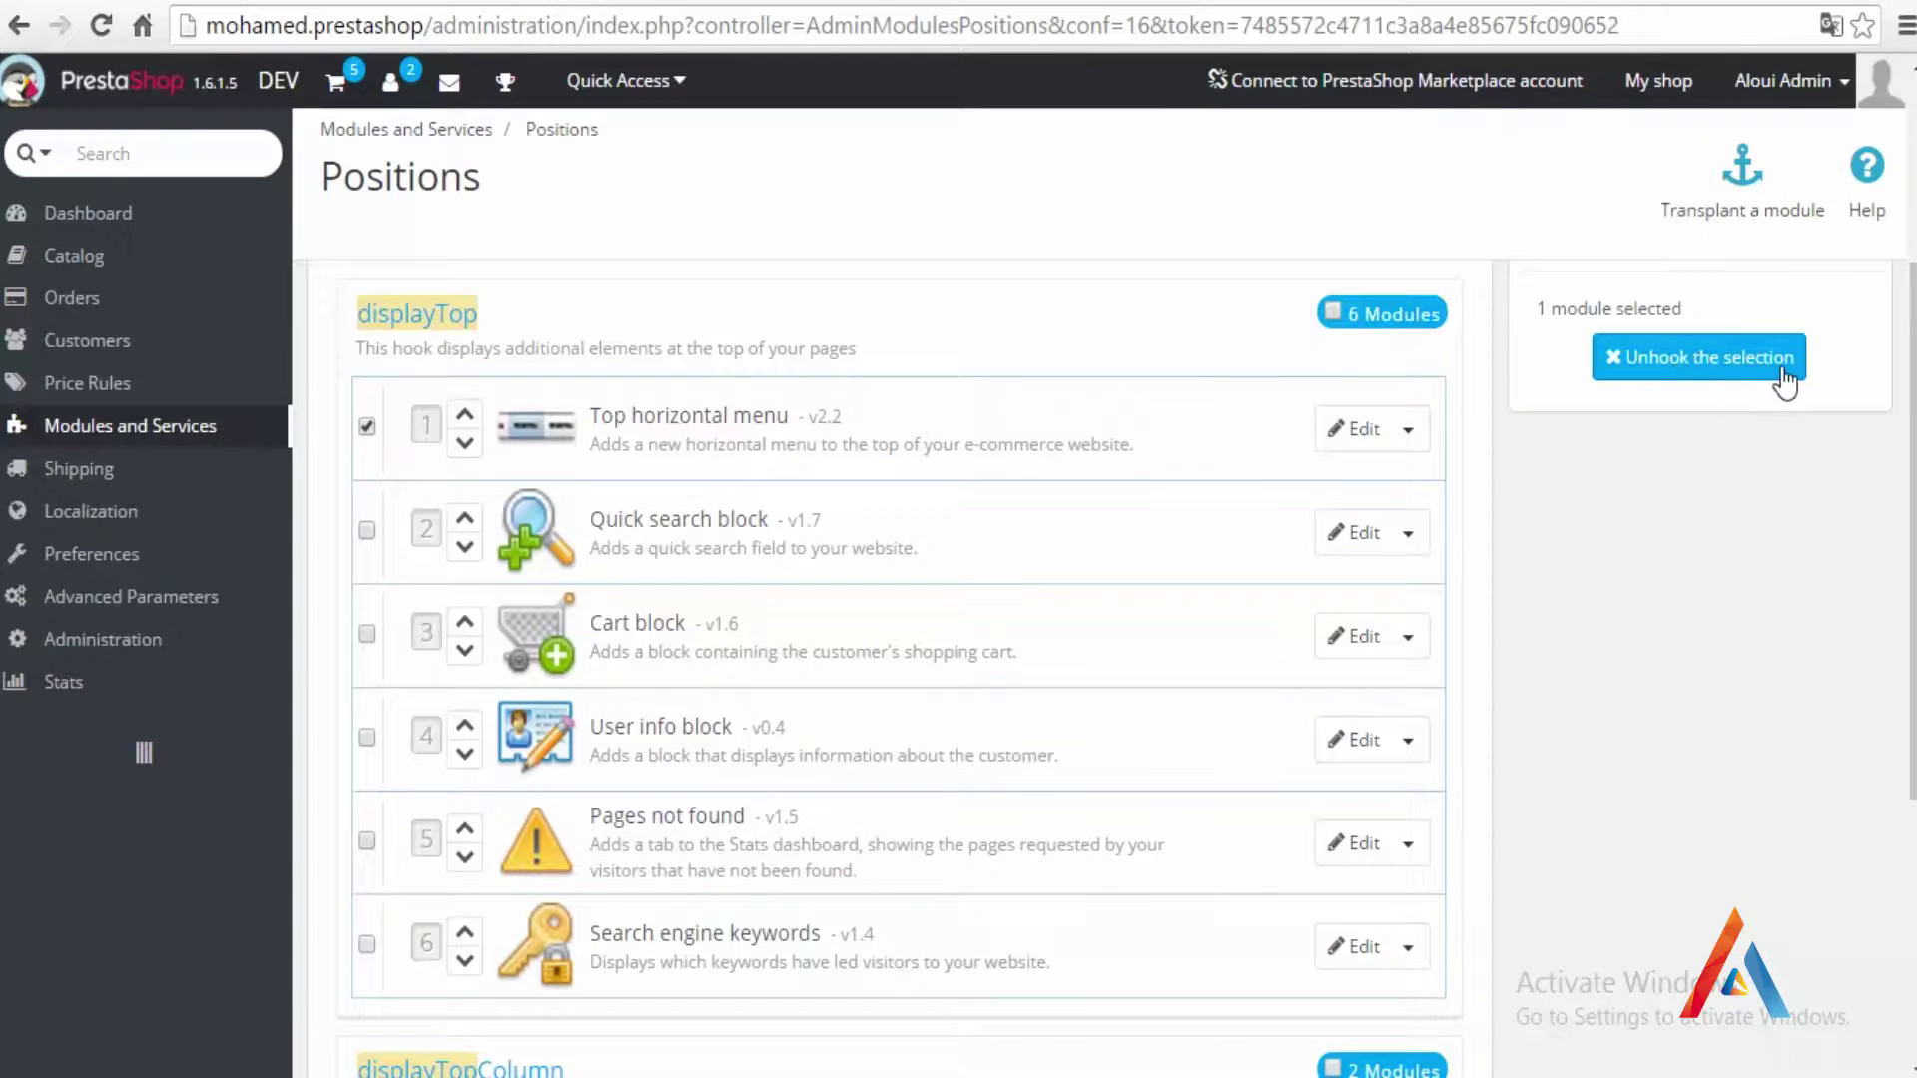
left_click(367, 634)
left_click(367, 530)
left_click(367, 530)
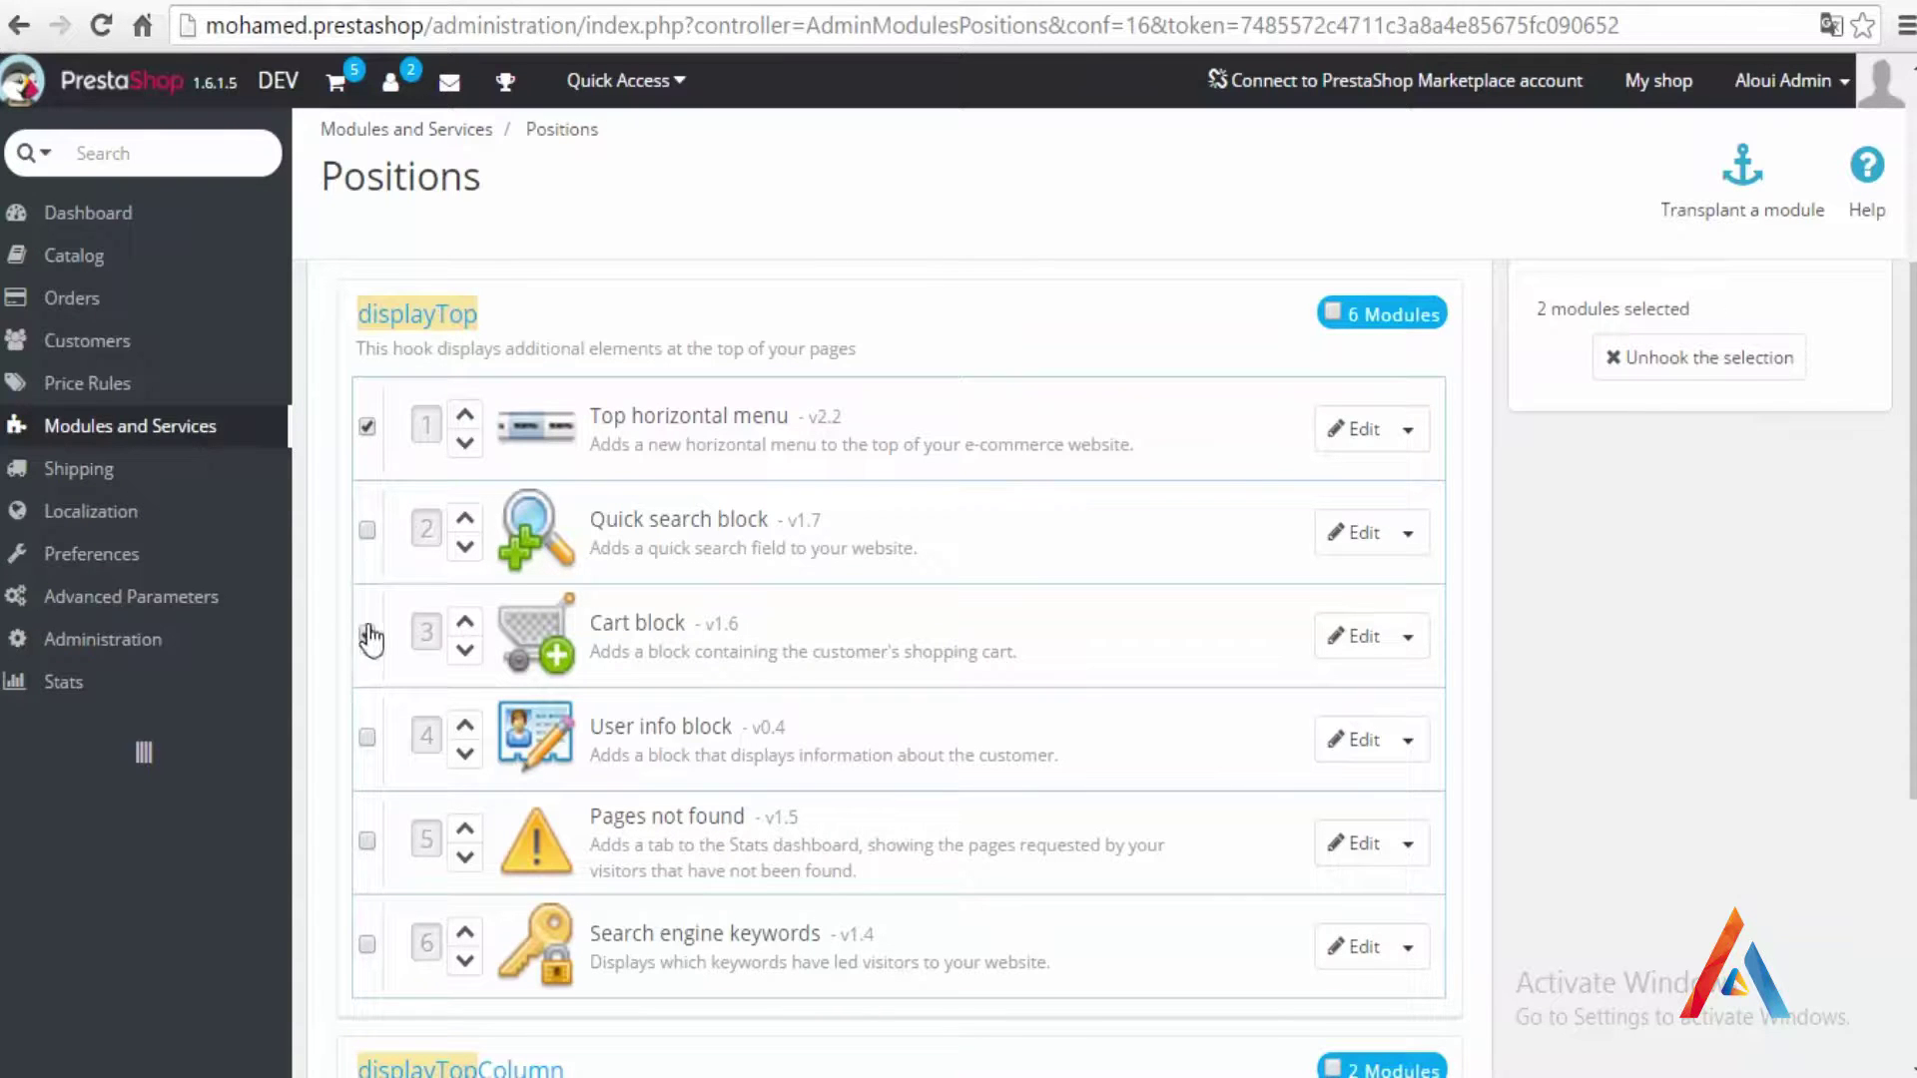
left_click(367, 634)
left_click(1409, 436)
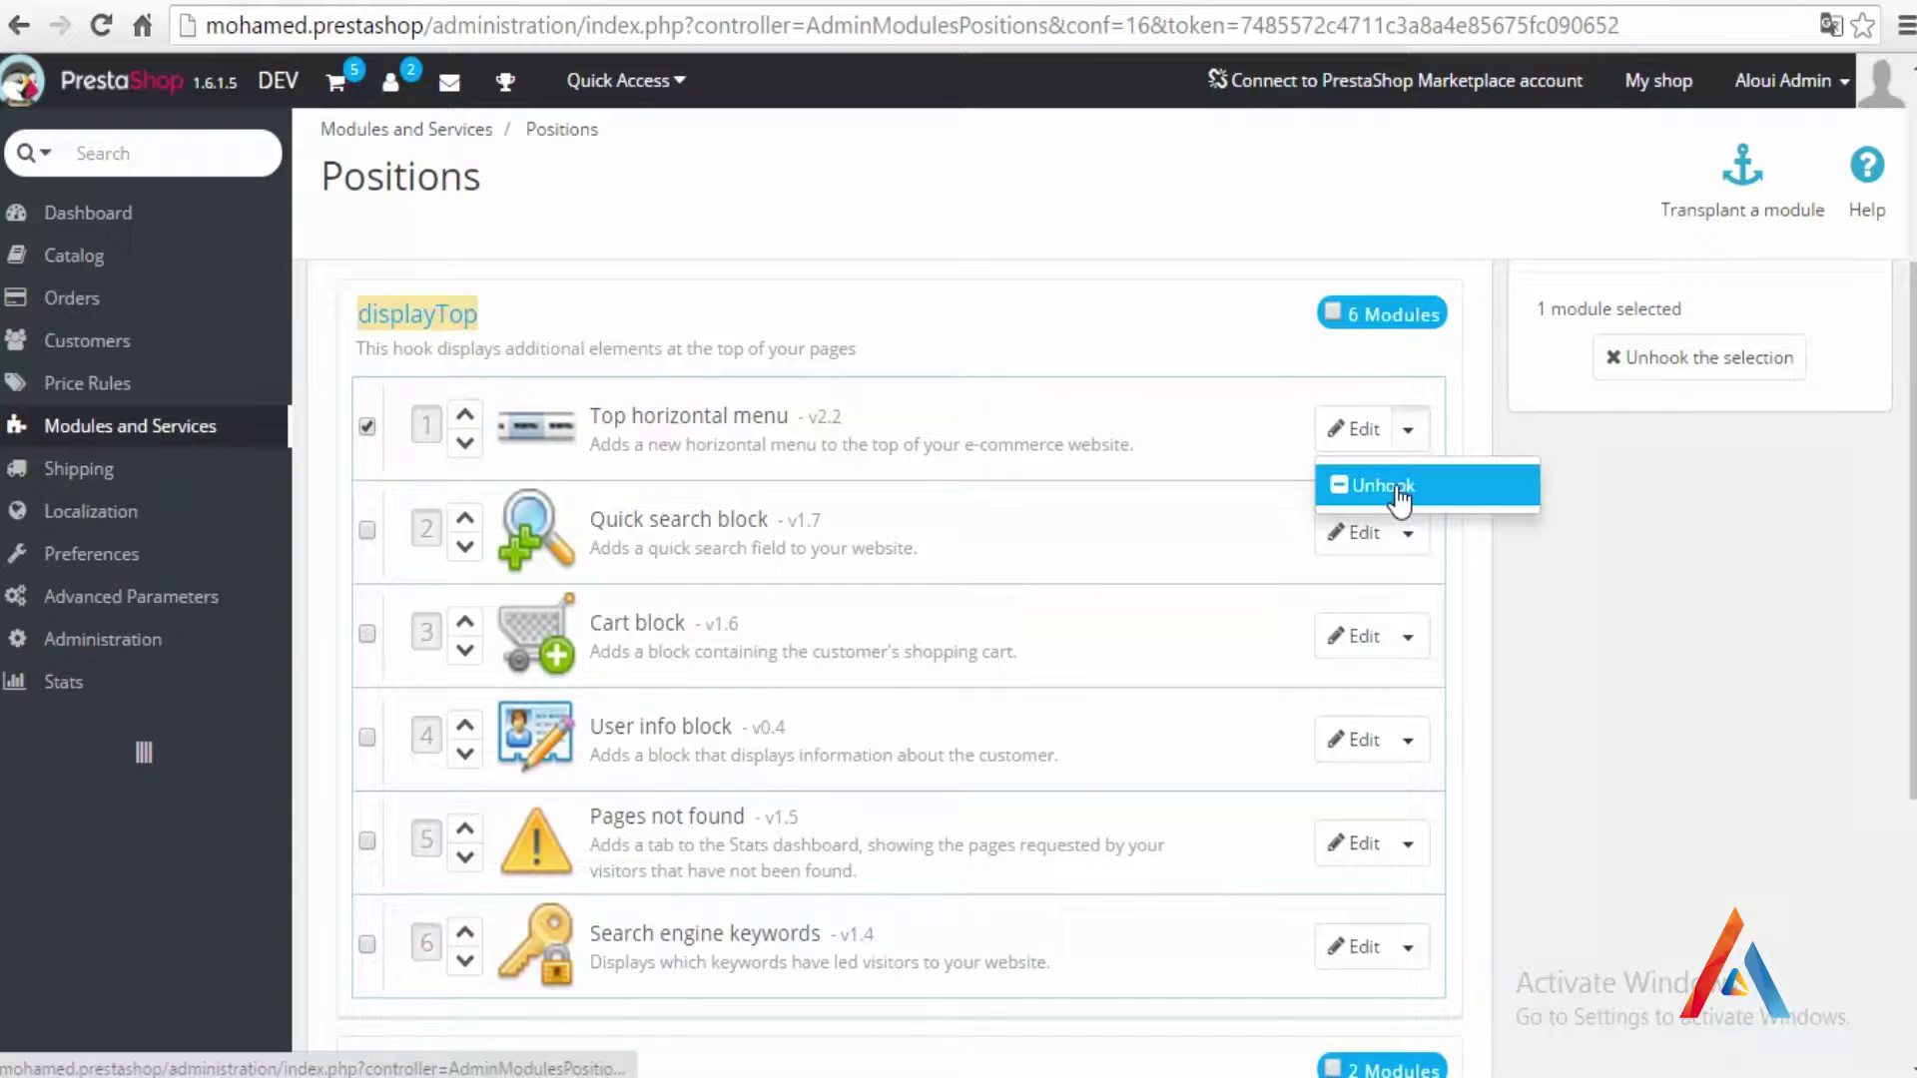
left_click(1398, 486)
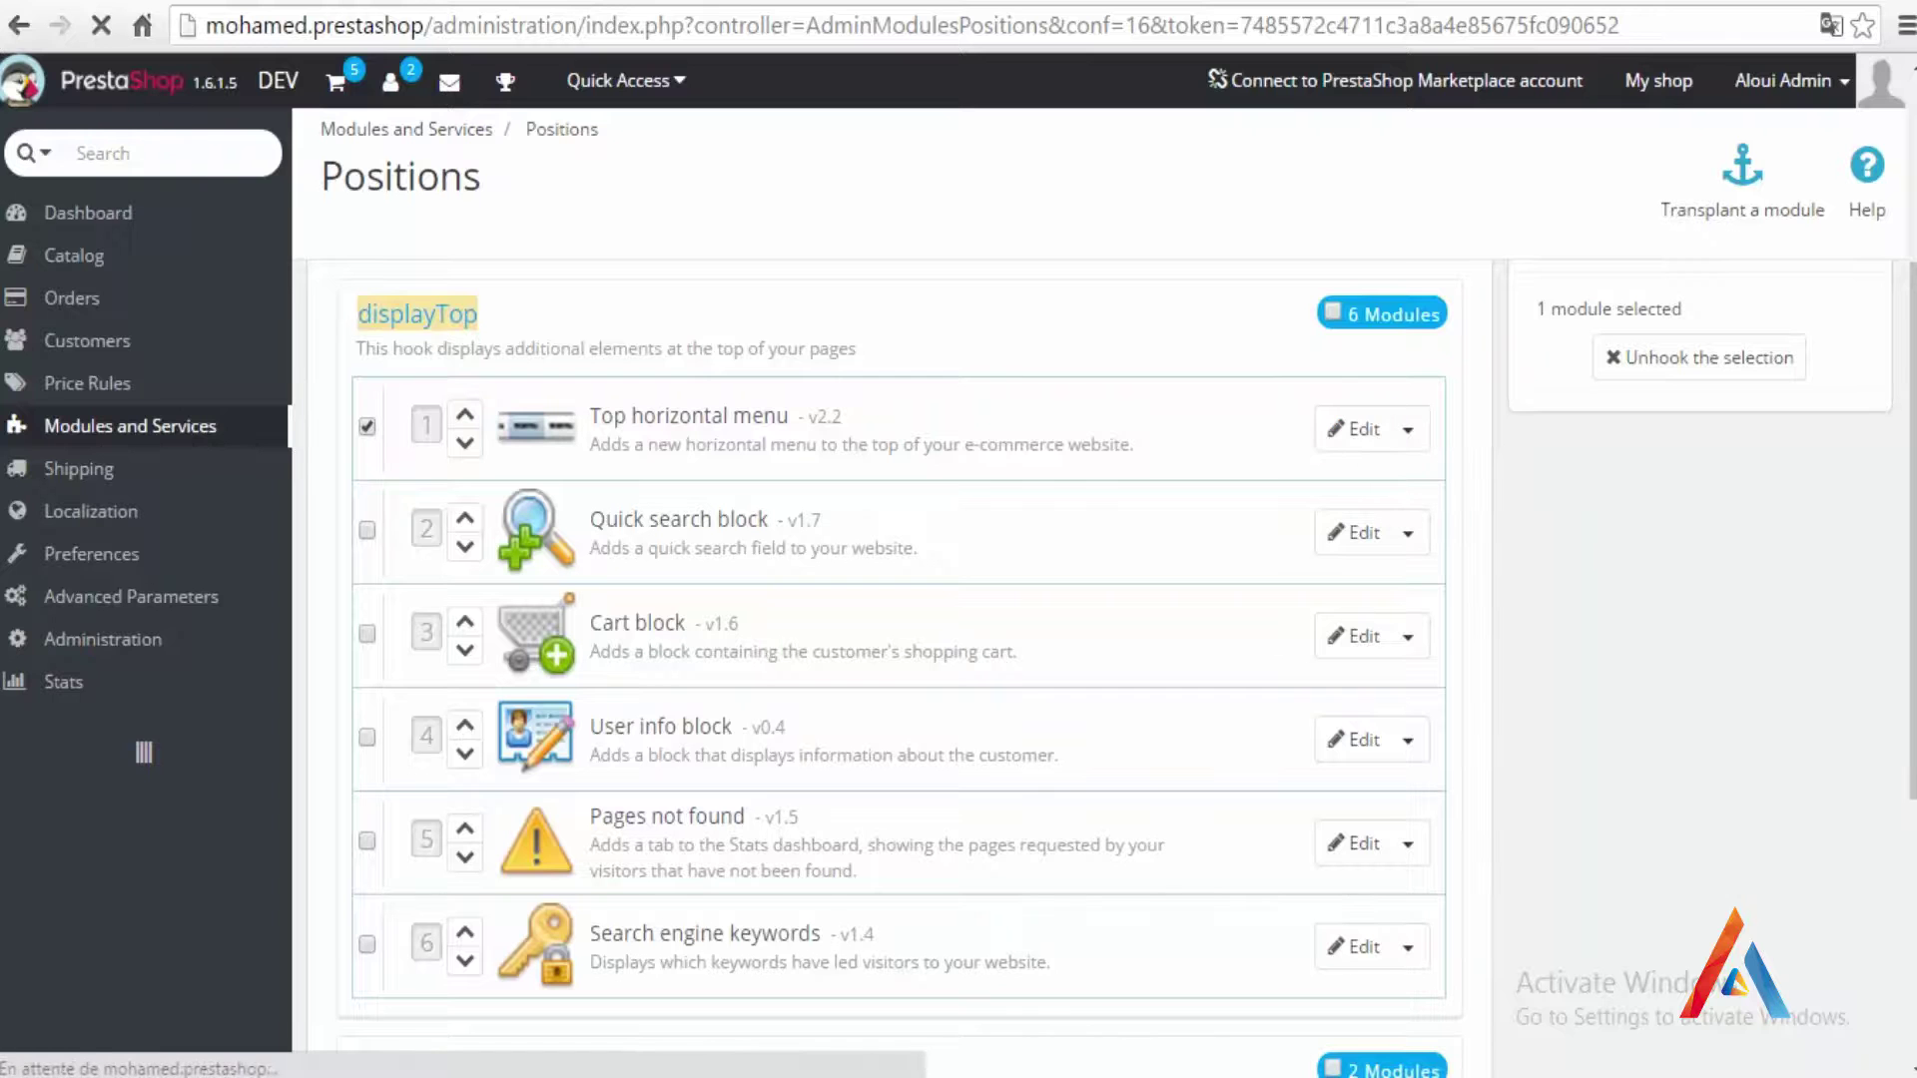
key("alt+Left")
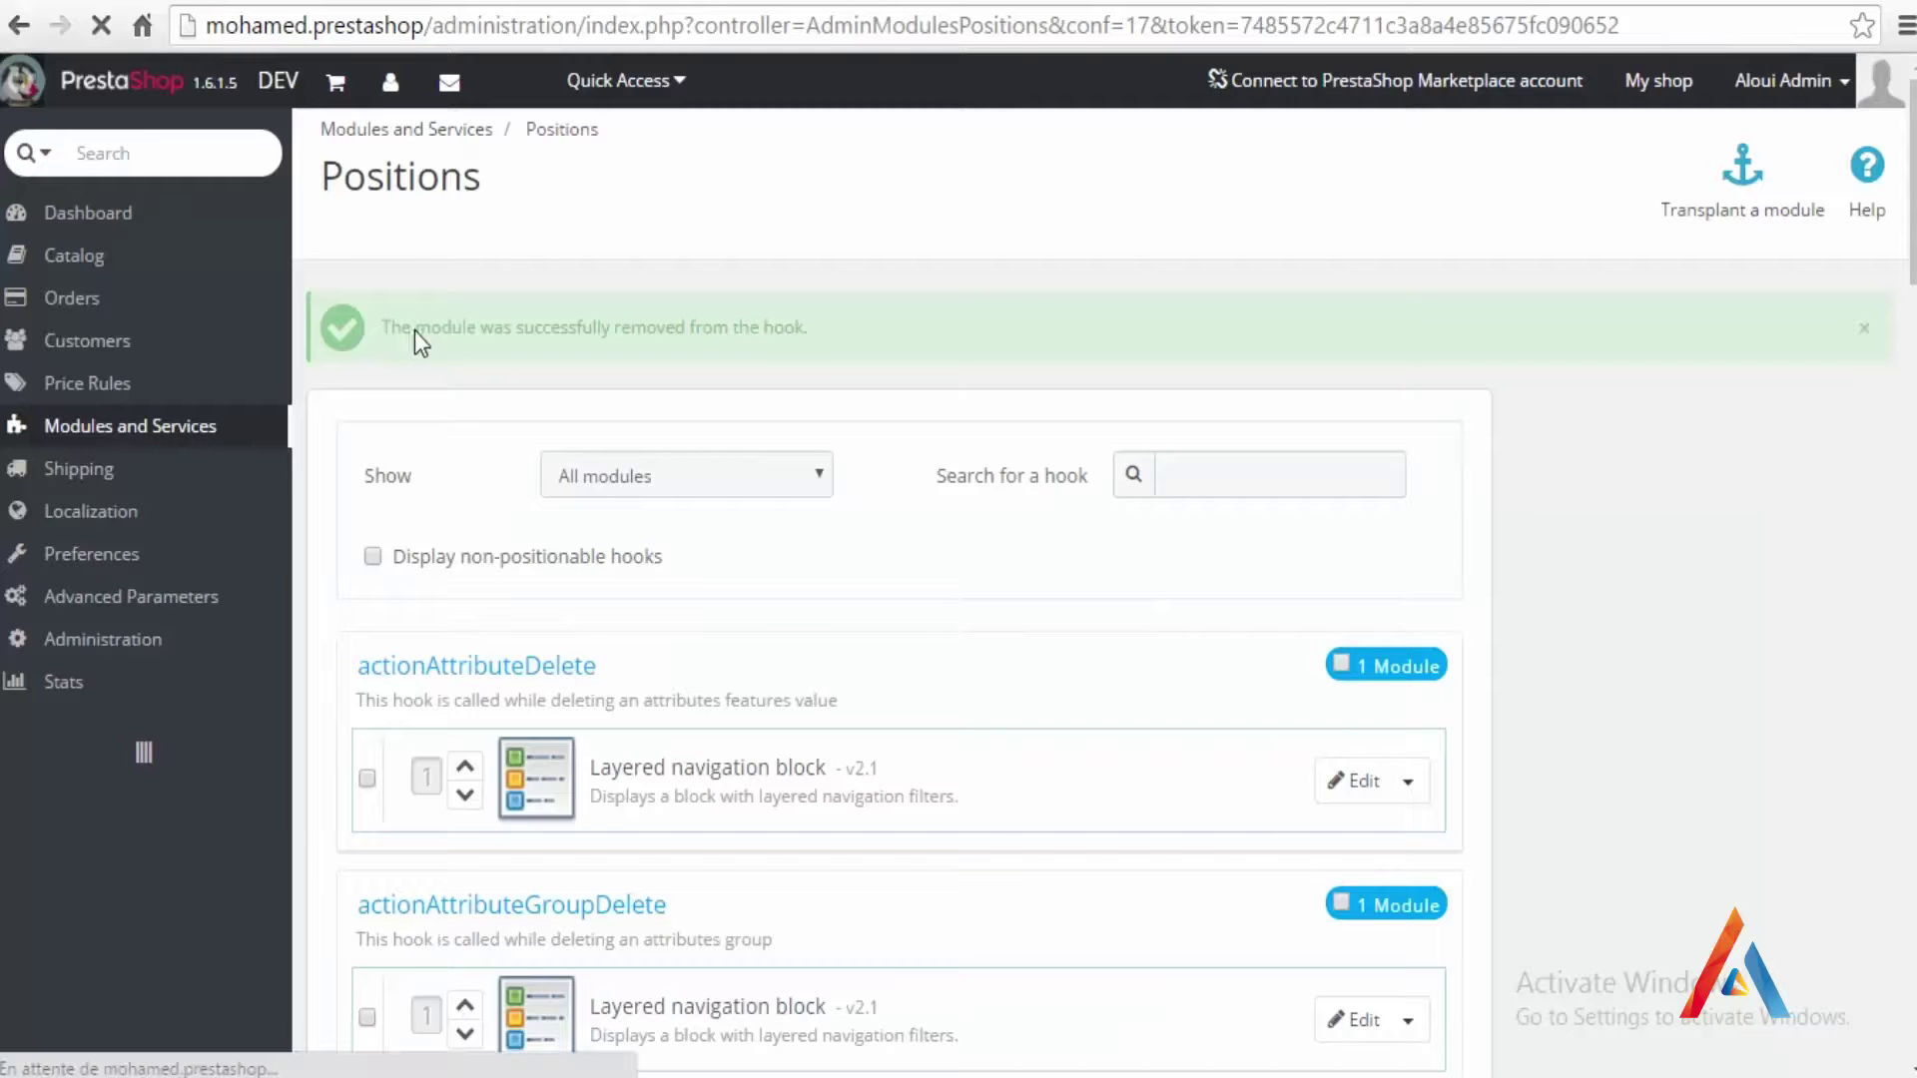
left_click_drag(416, 329, 826, 314)
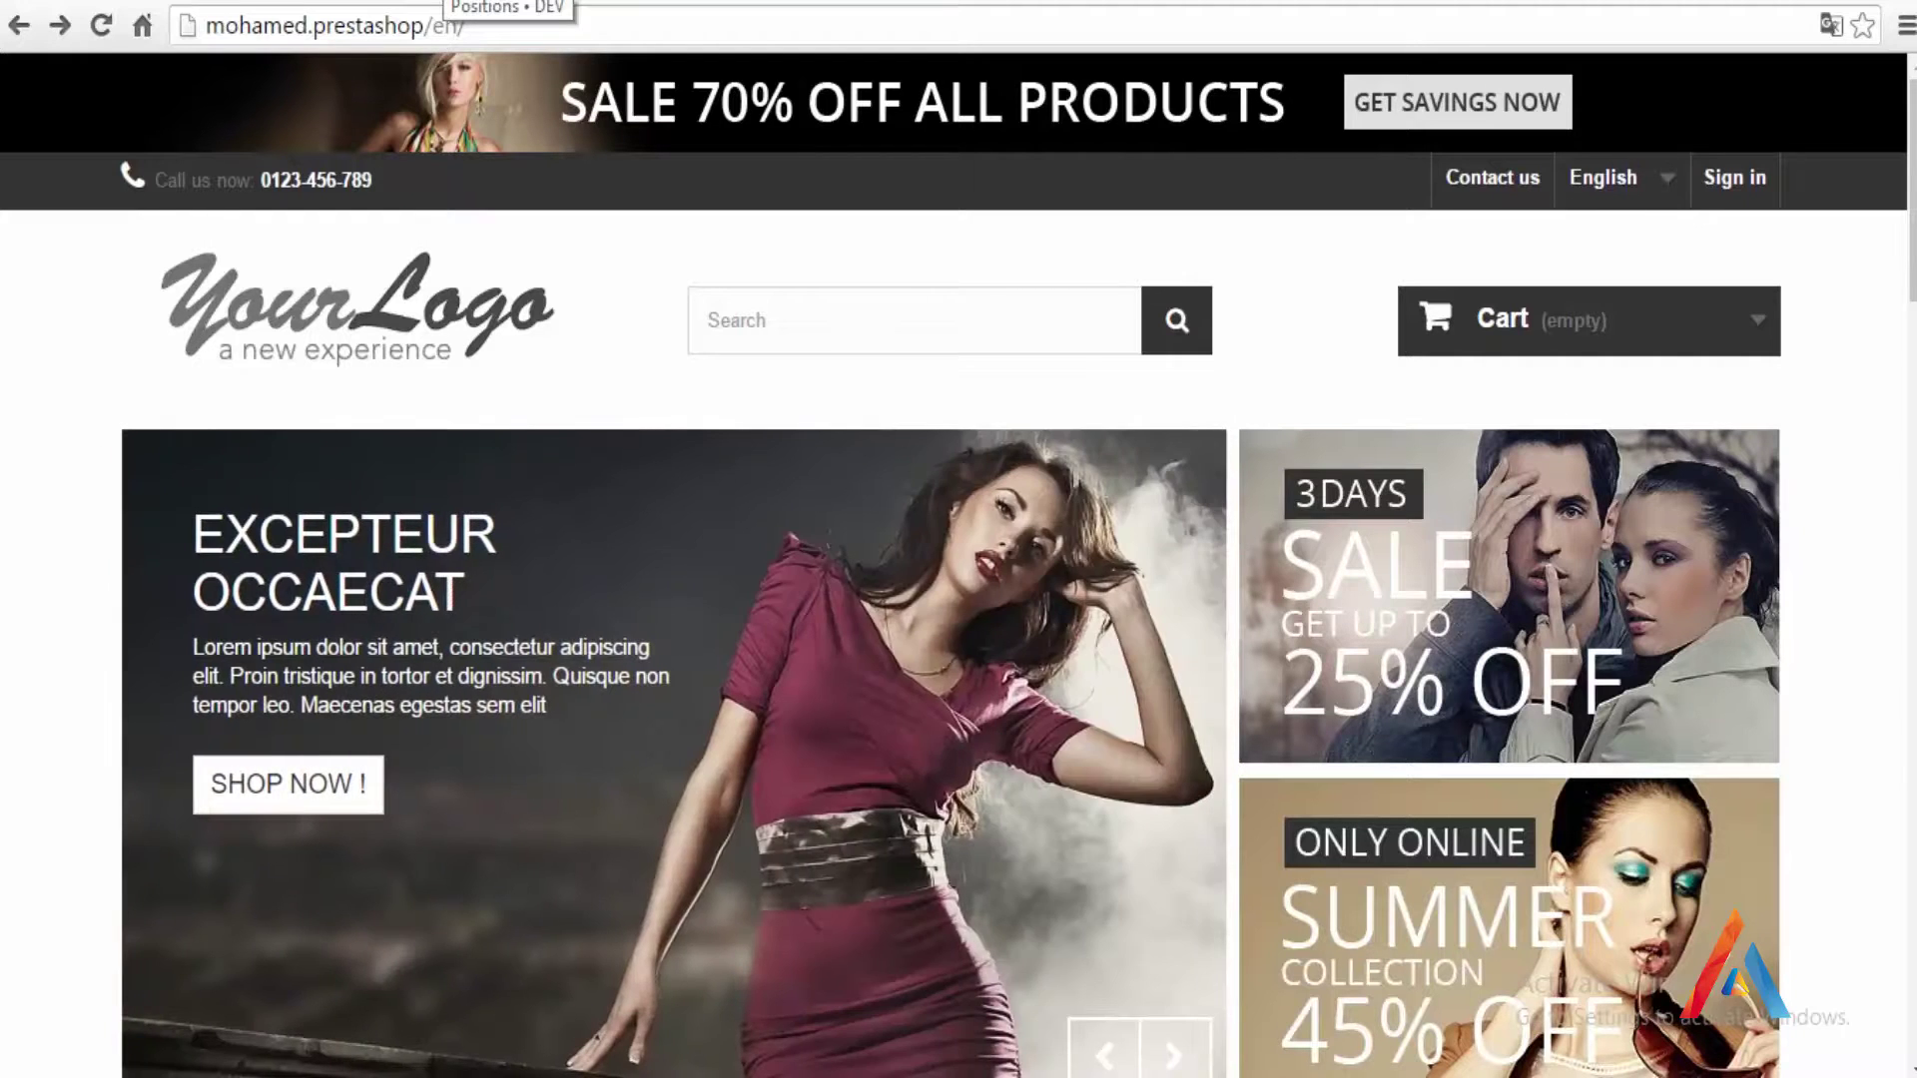
left_click(455, 2)
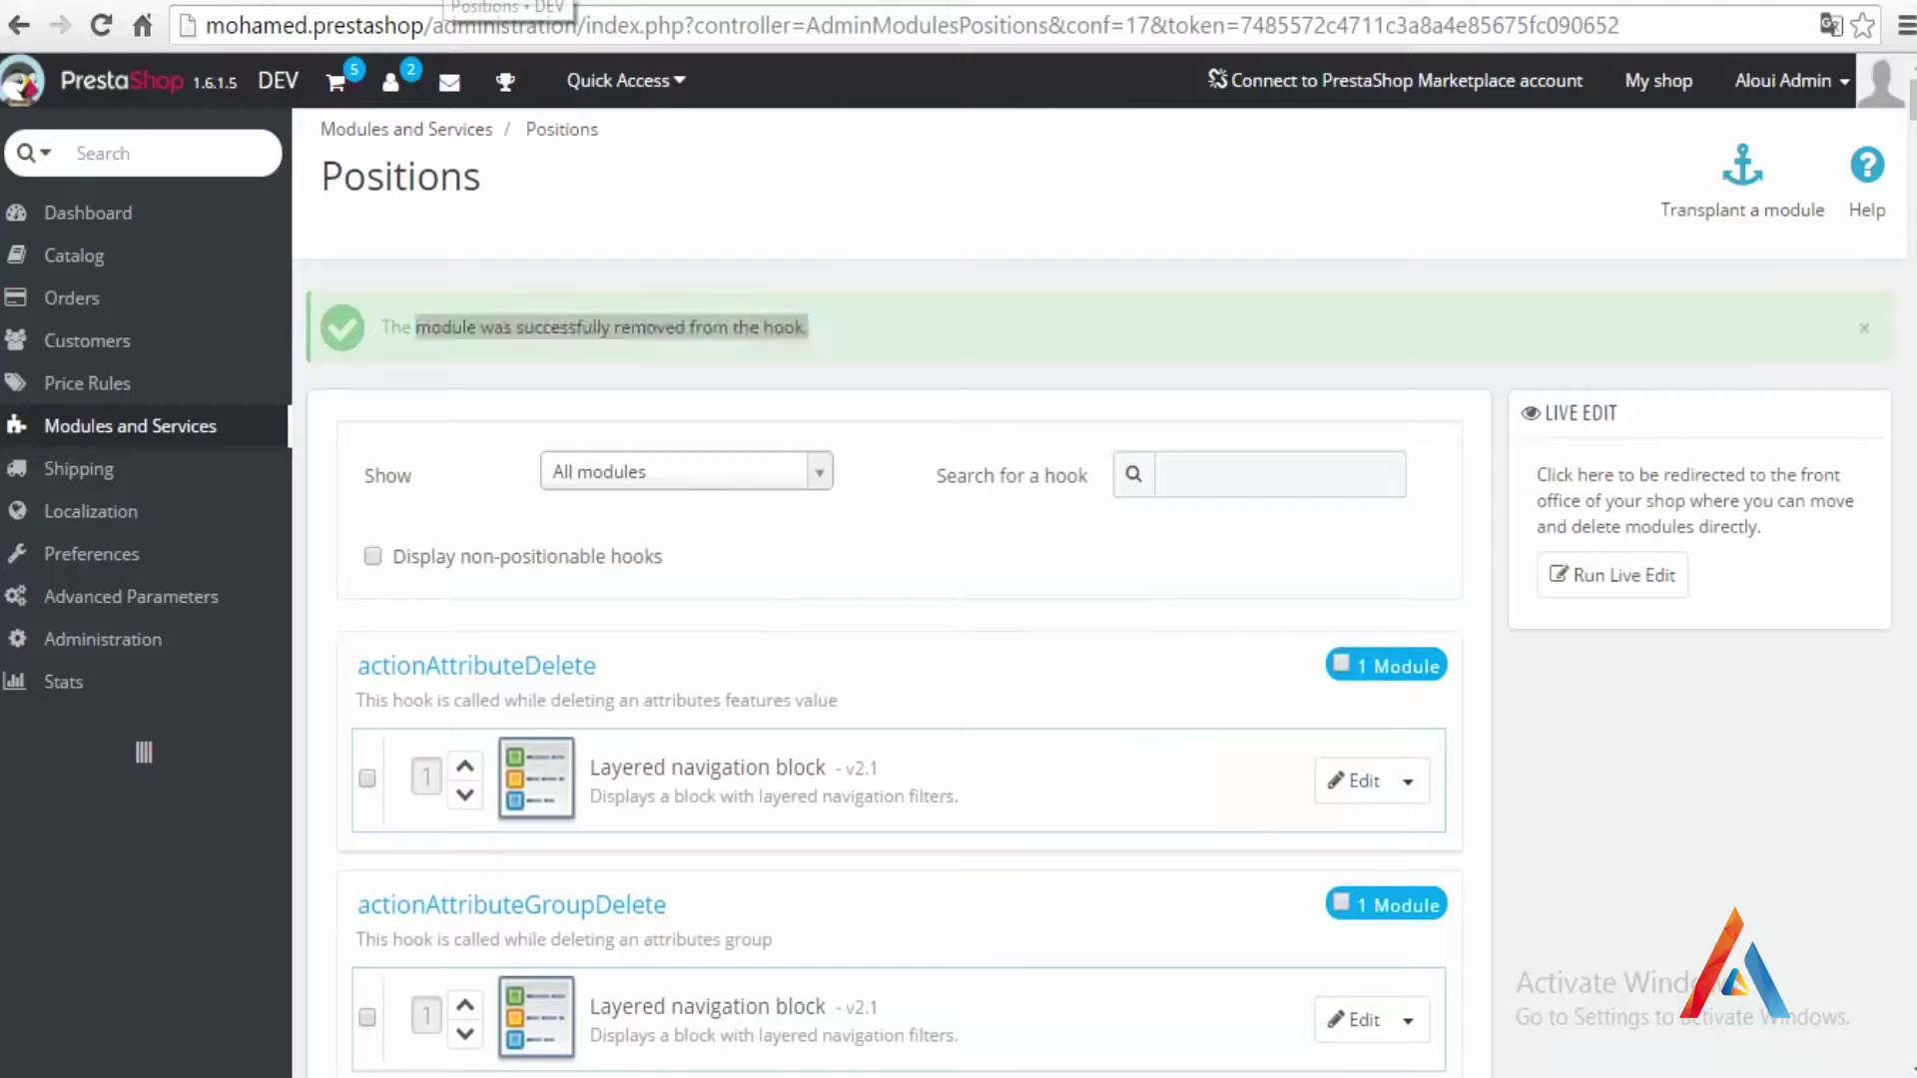
Step: In Transplant a module, pick 'Top horizontal menu' as the module and 'displayTop' as the target hook
left_click(1744, 166)
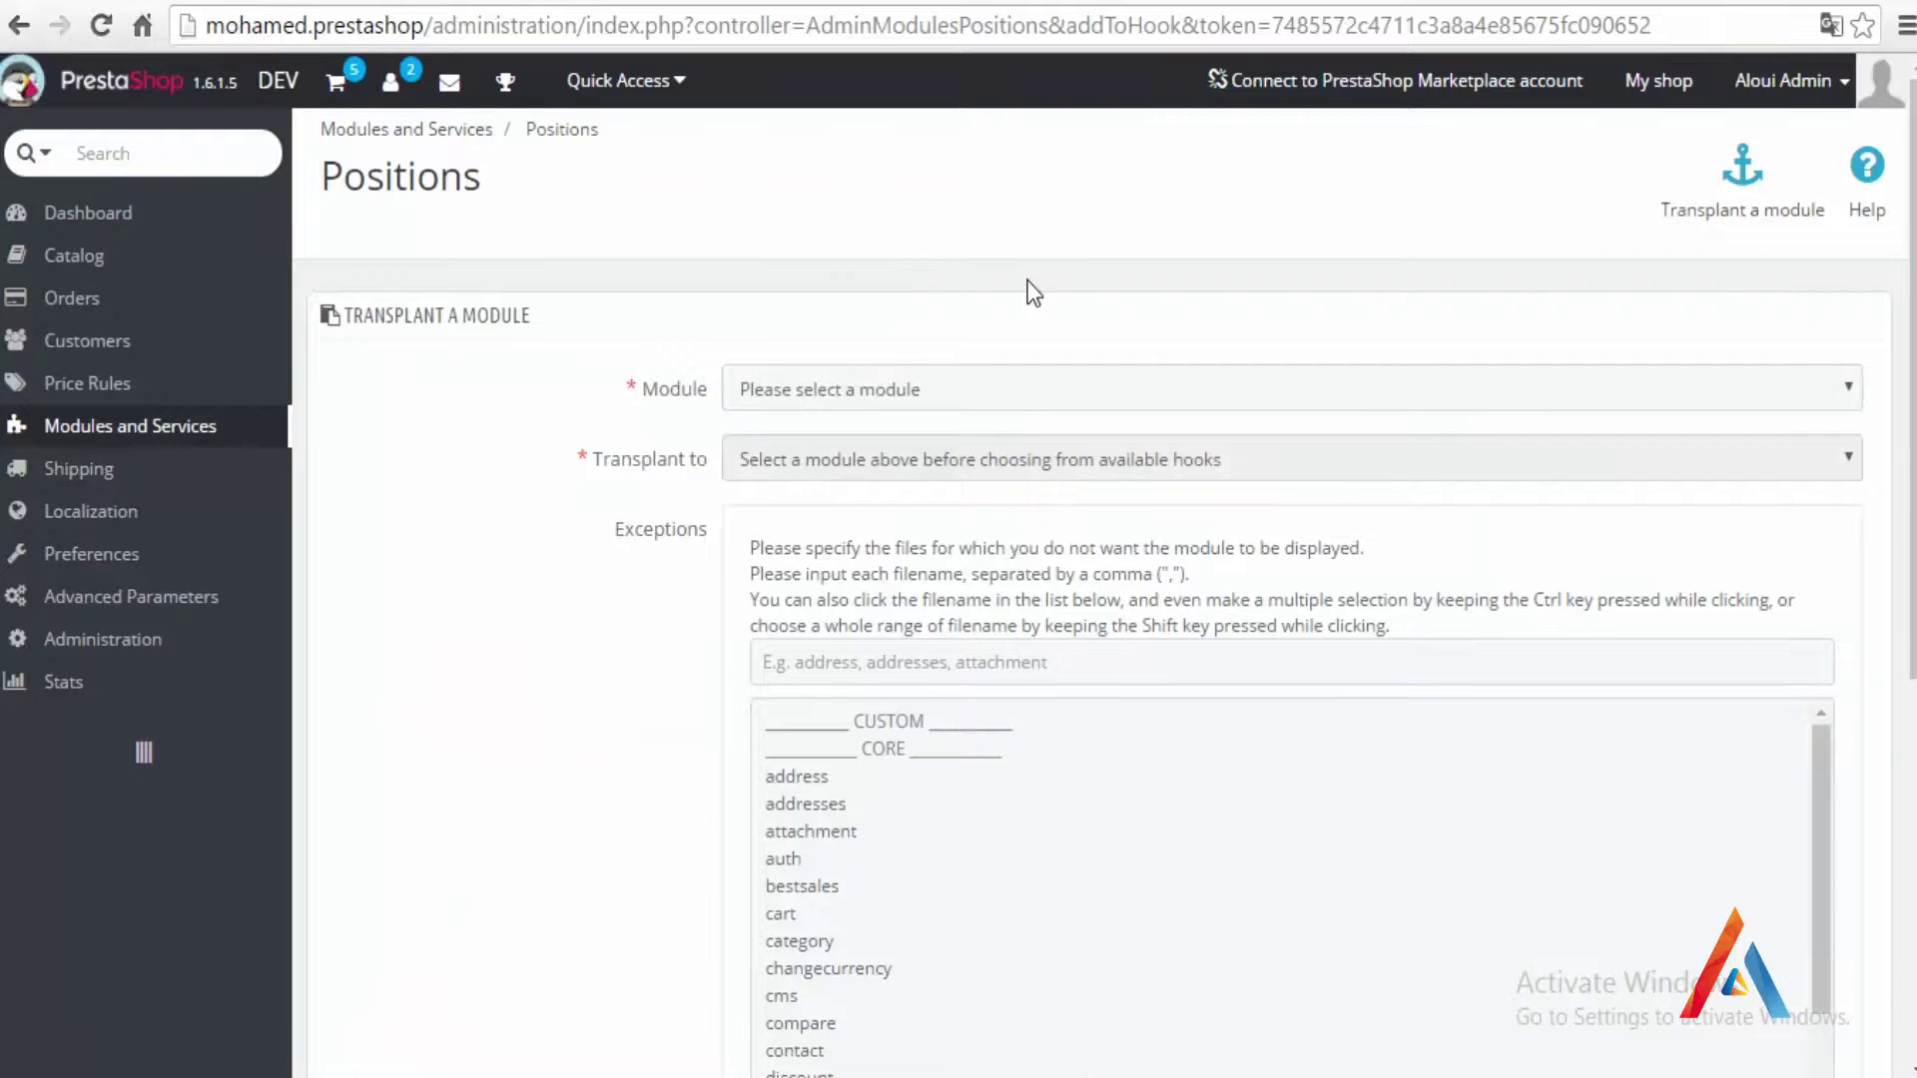
left_click(904, 391)
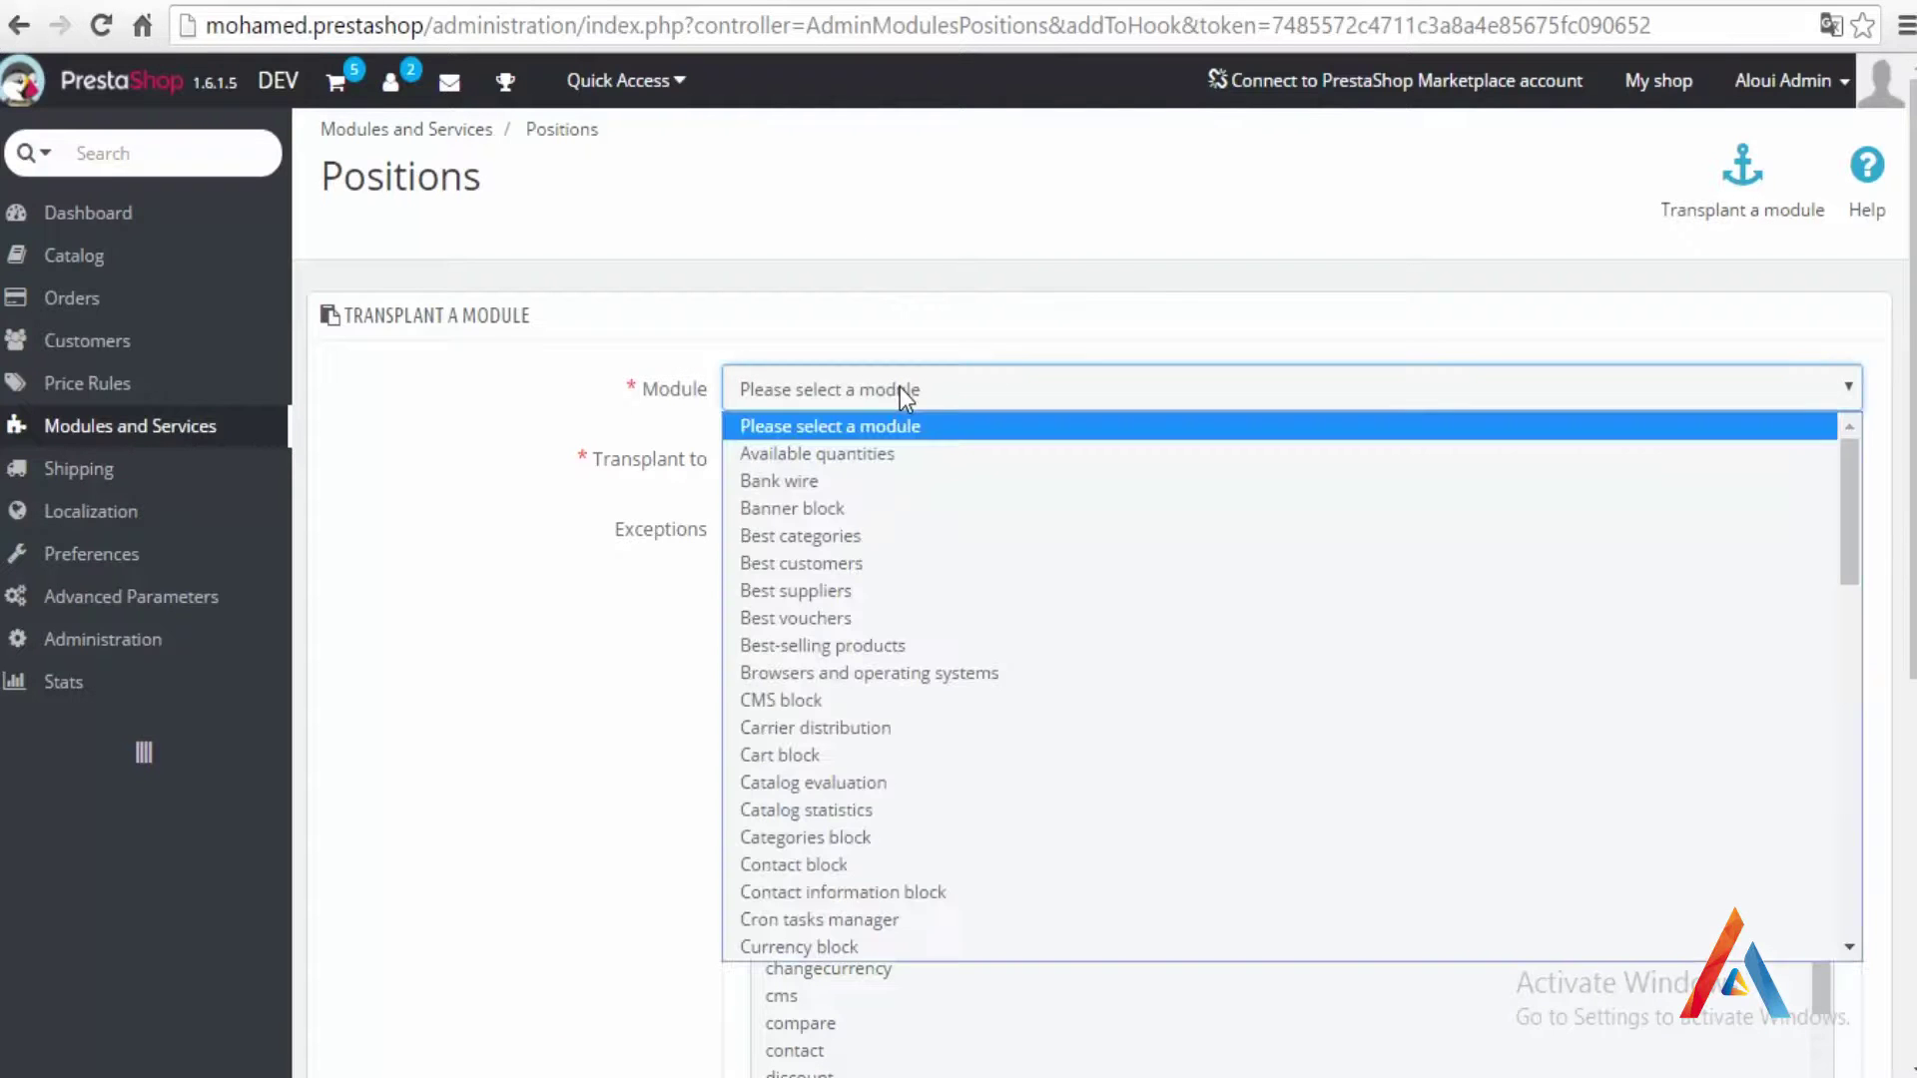
type("top")
key("Return")
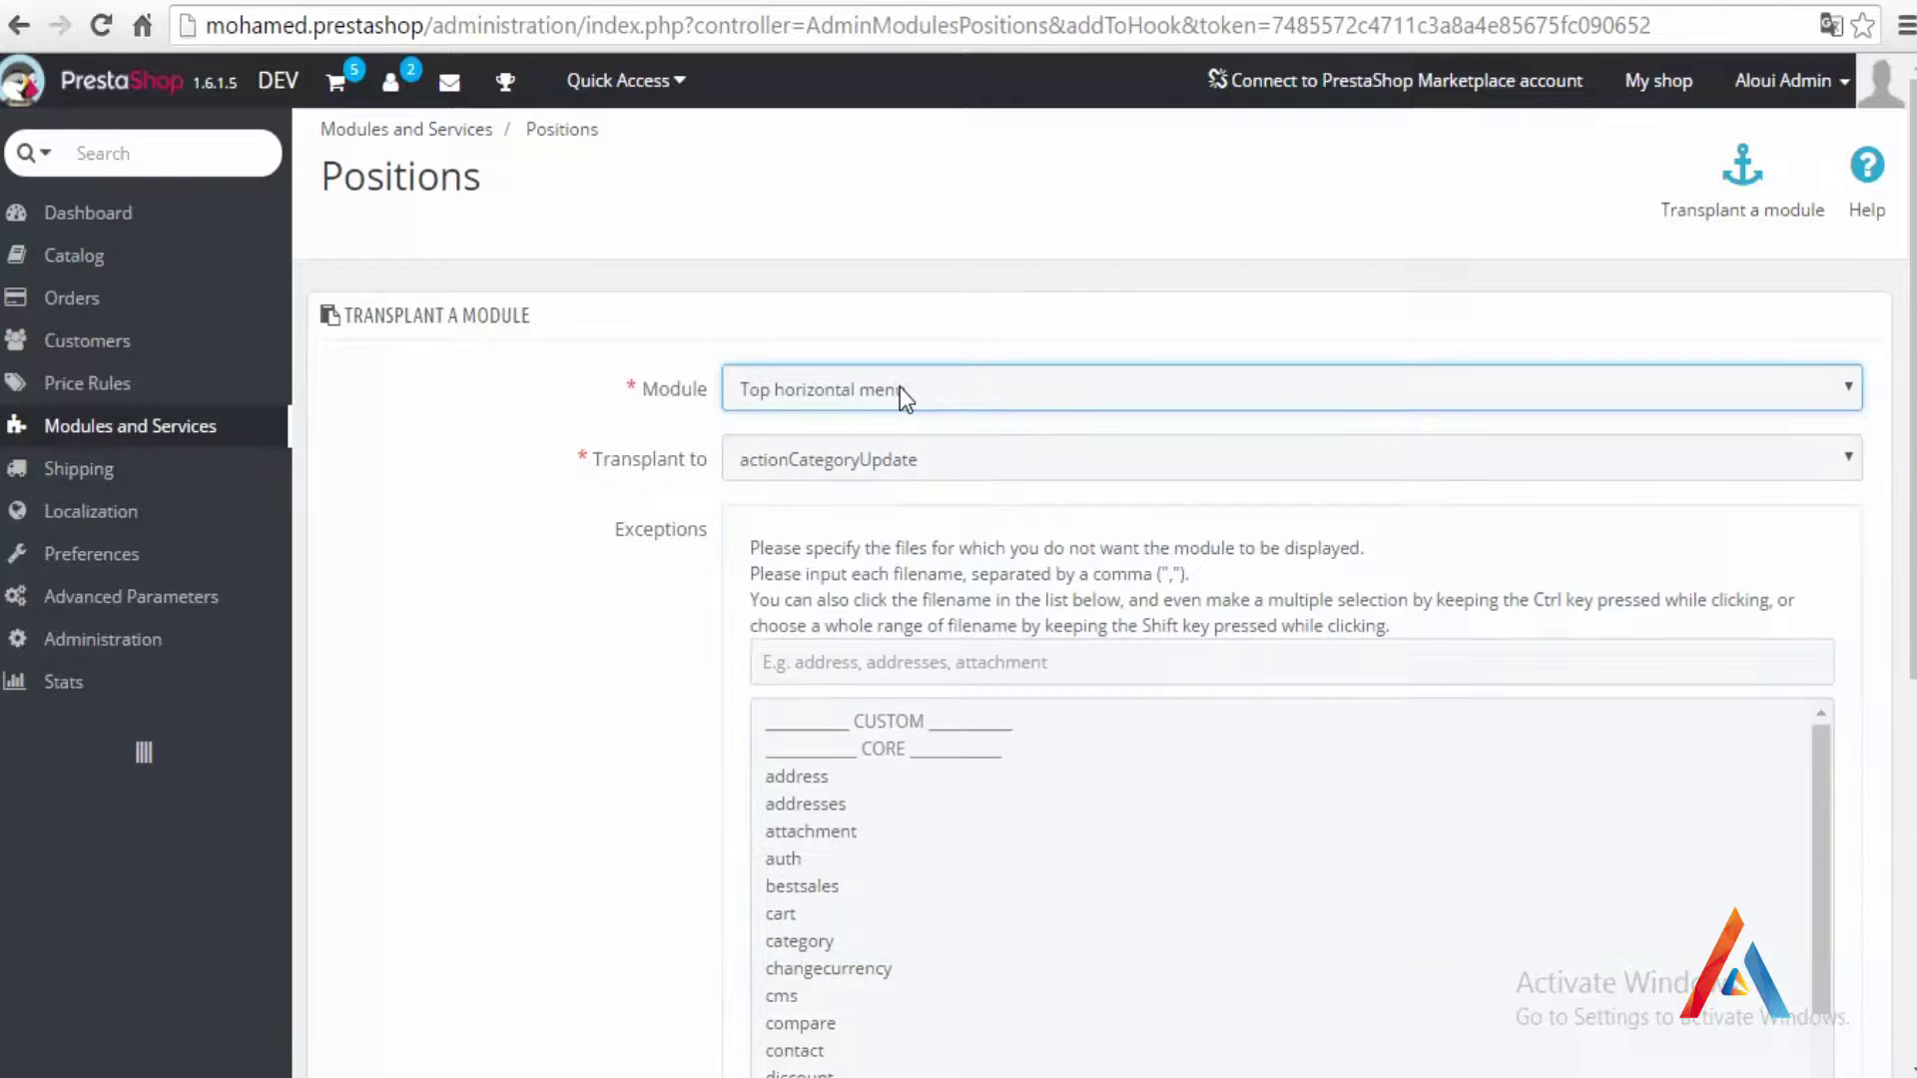
left_click(893, 471)
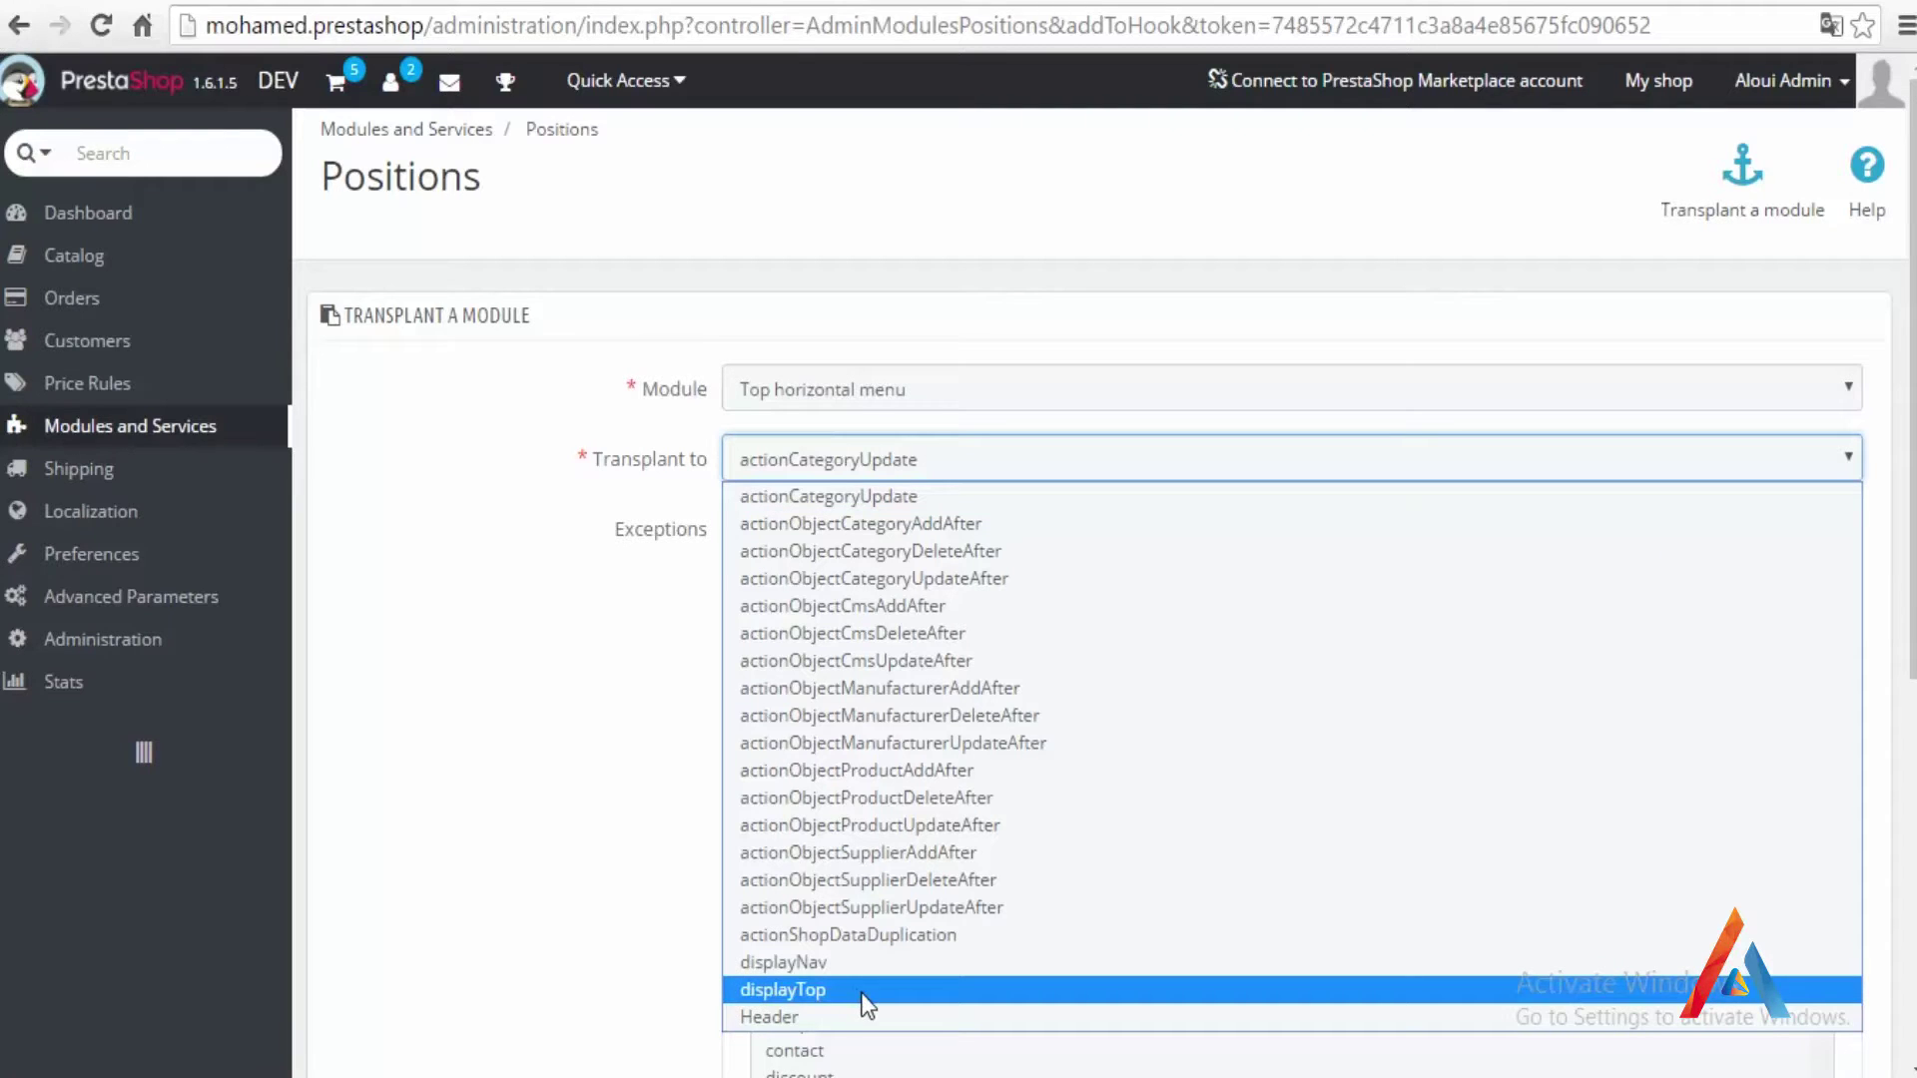
left_click(482, 331)
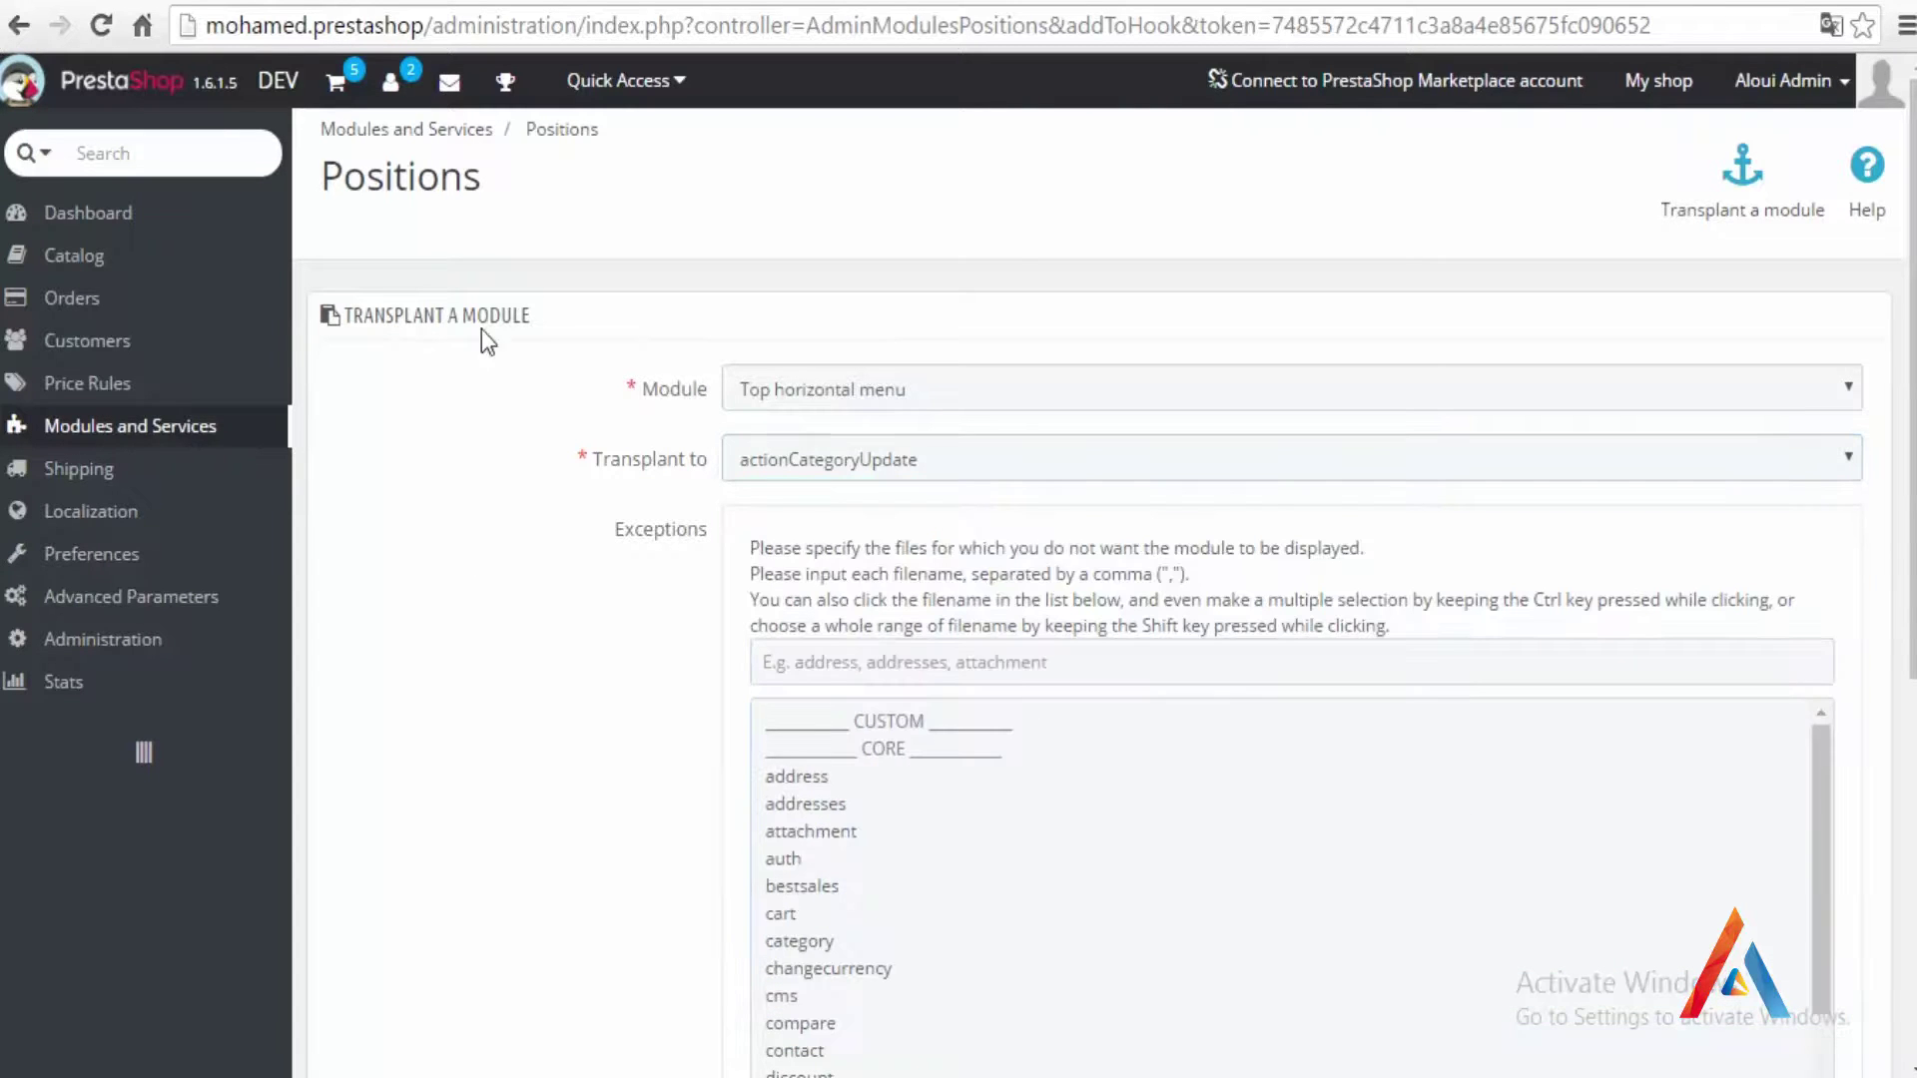
left_click(813, 458)
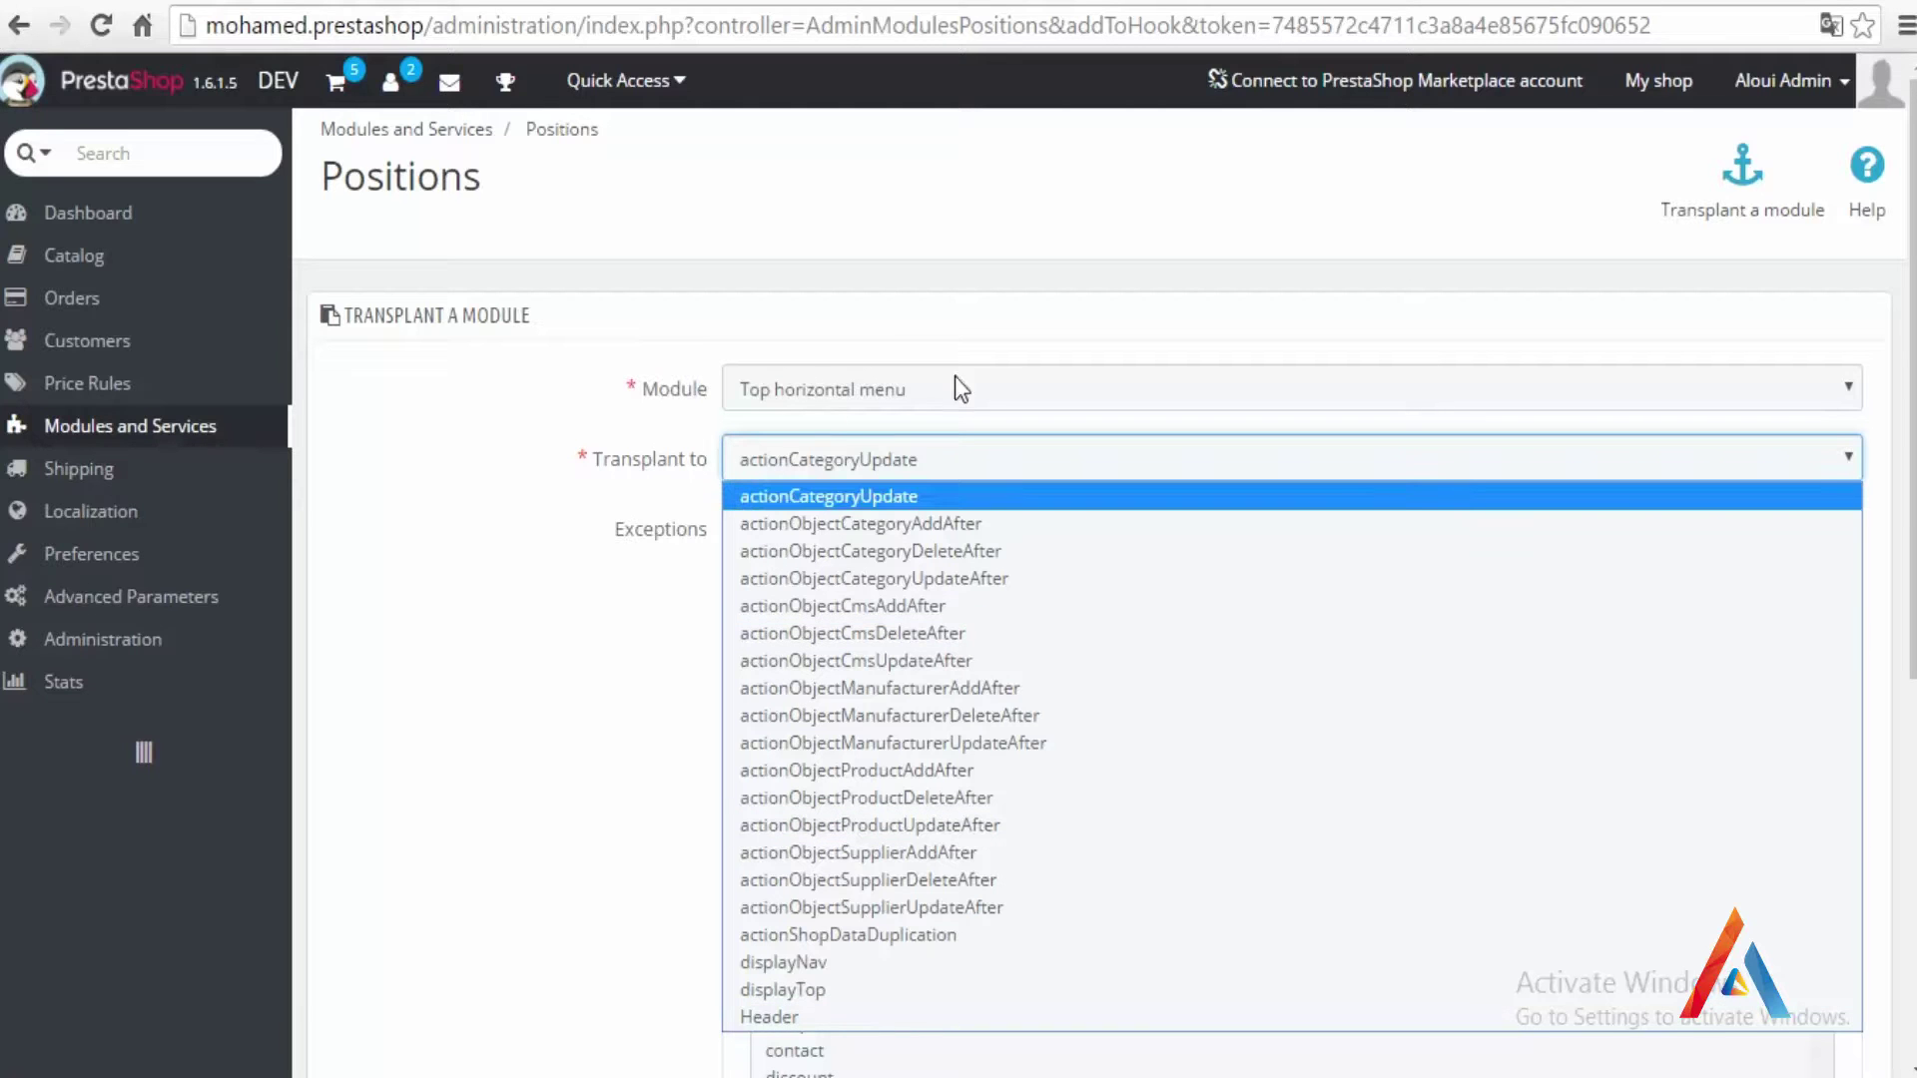
left_click(795, 991)
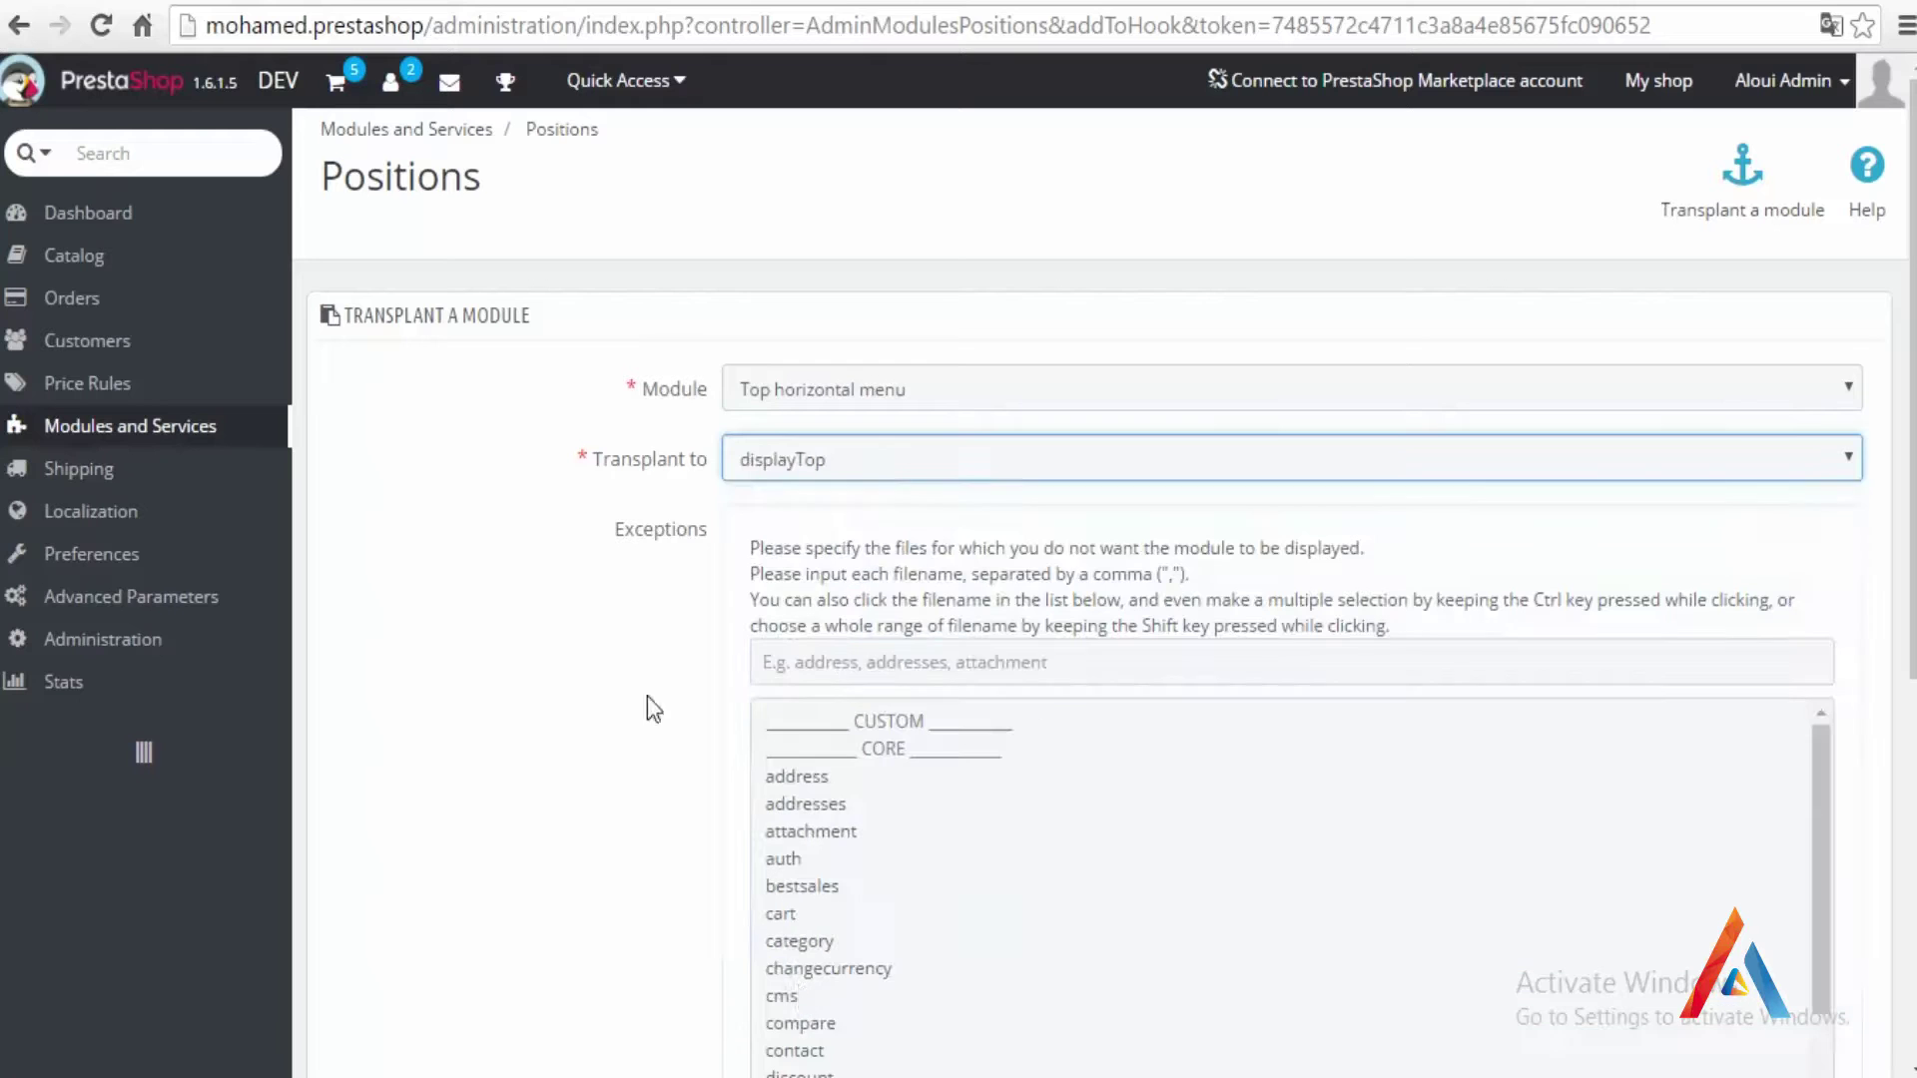
Step: Enter home.php as a page exception, then clear the Exceptions field again
double_click(657, 535)
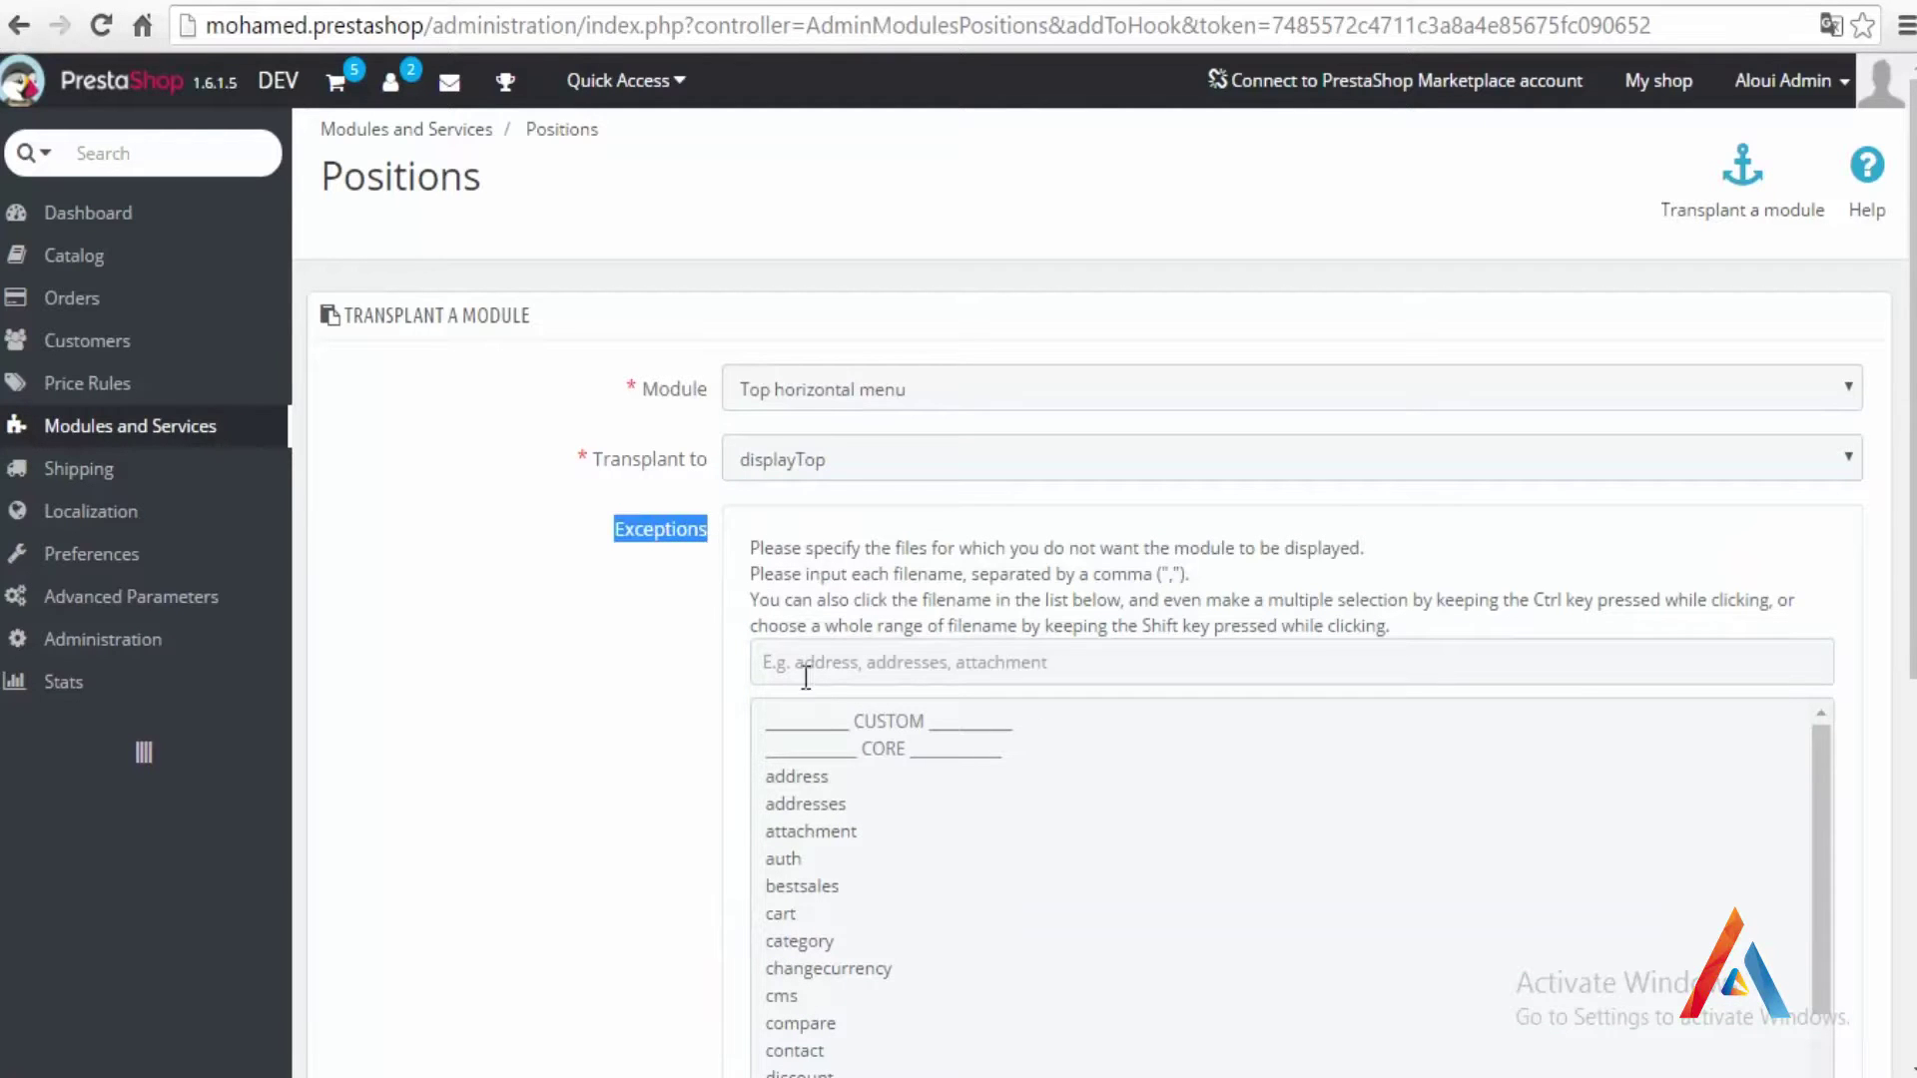
left_click(873, 659)
scroll(612, 646, "down", 3)
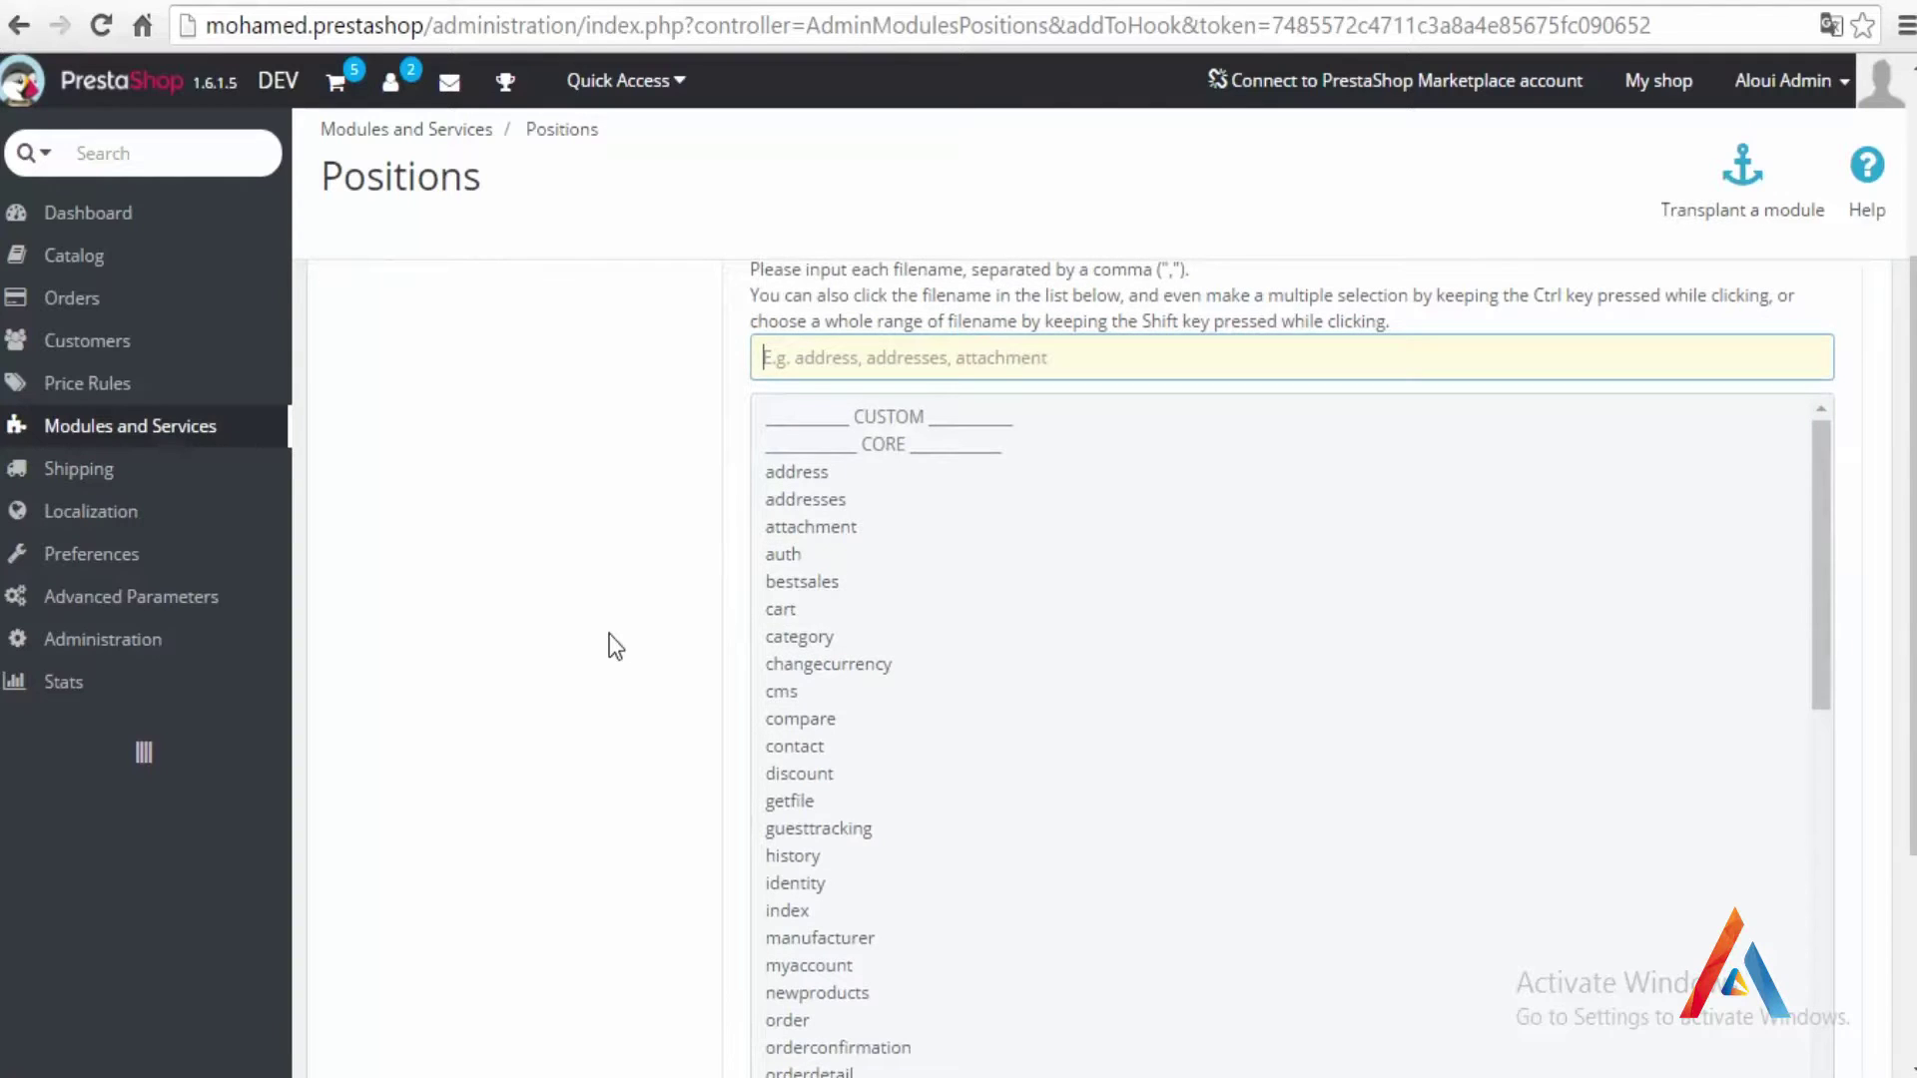
scroll(612, 644, "up", 3)
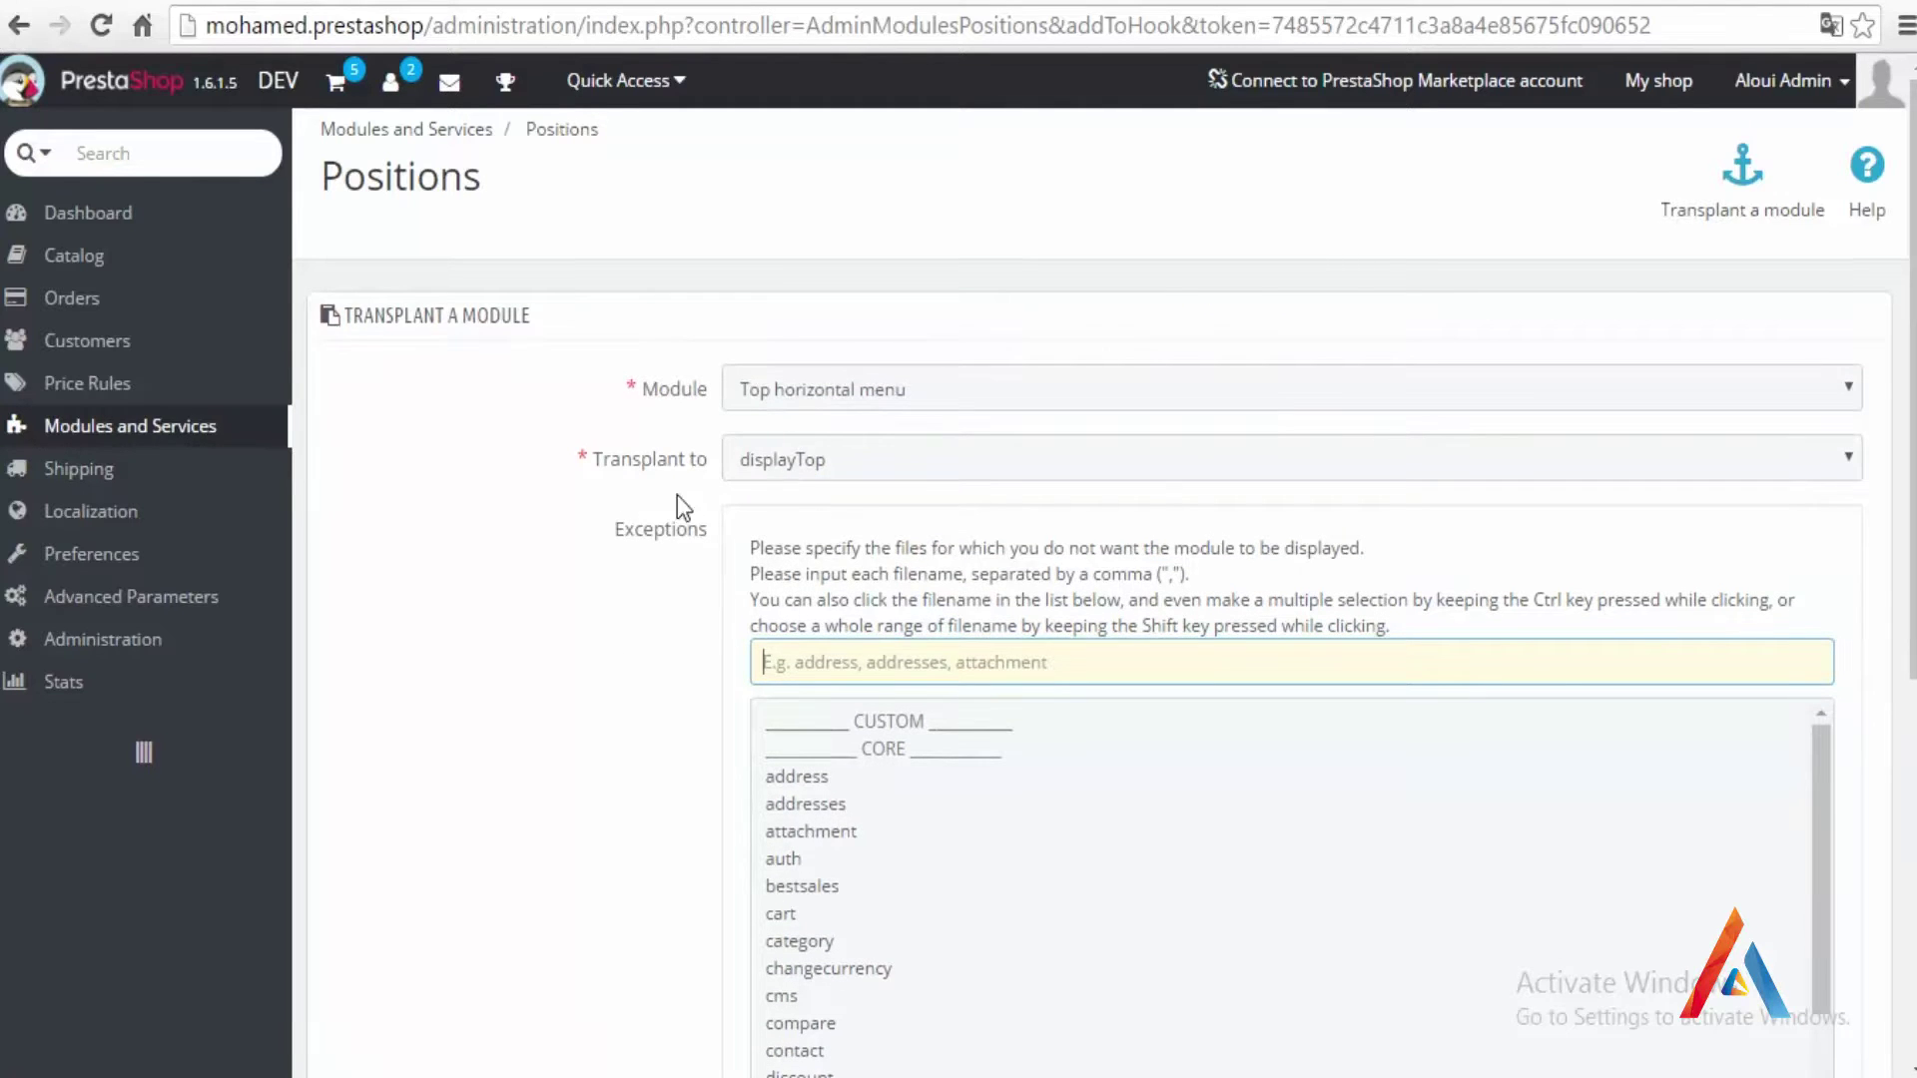
scroll(539, 573, "down", 3)
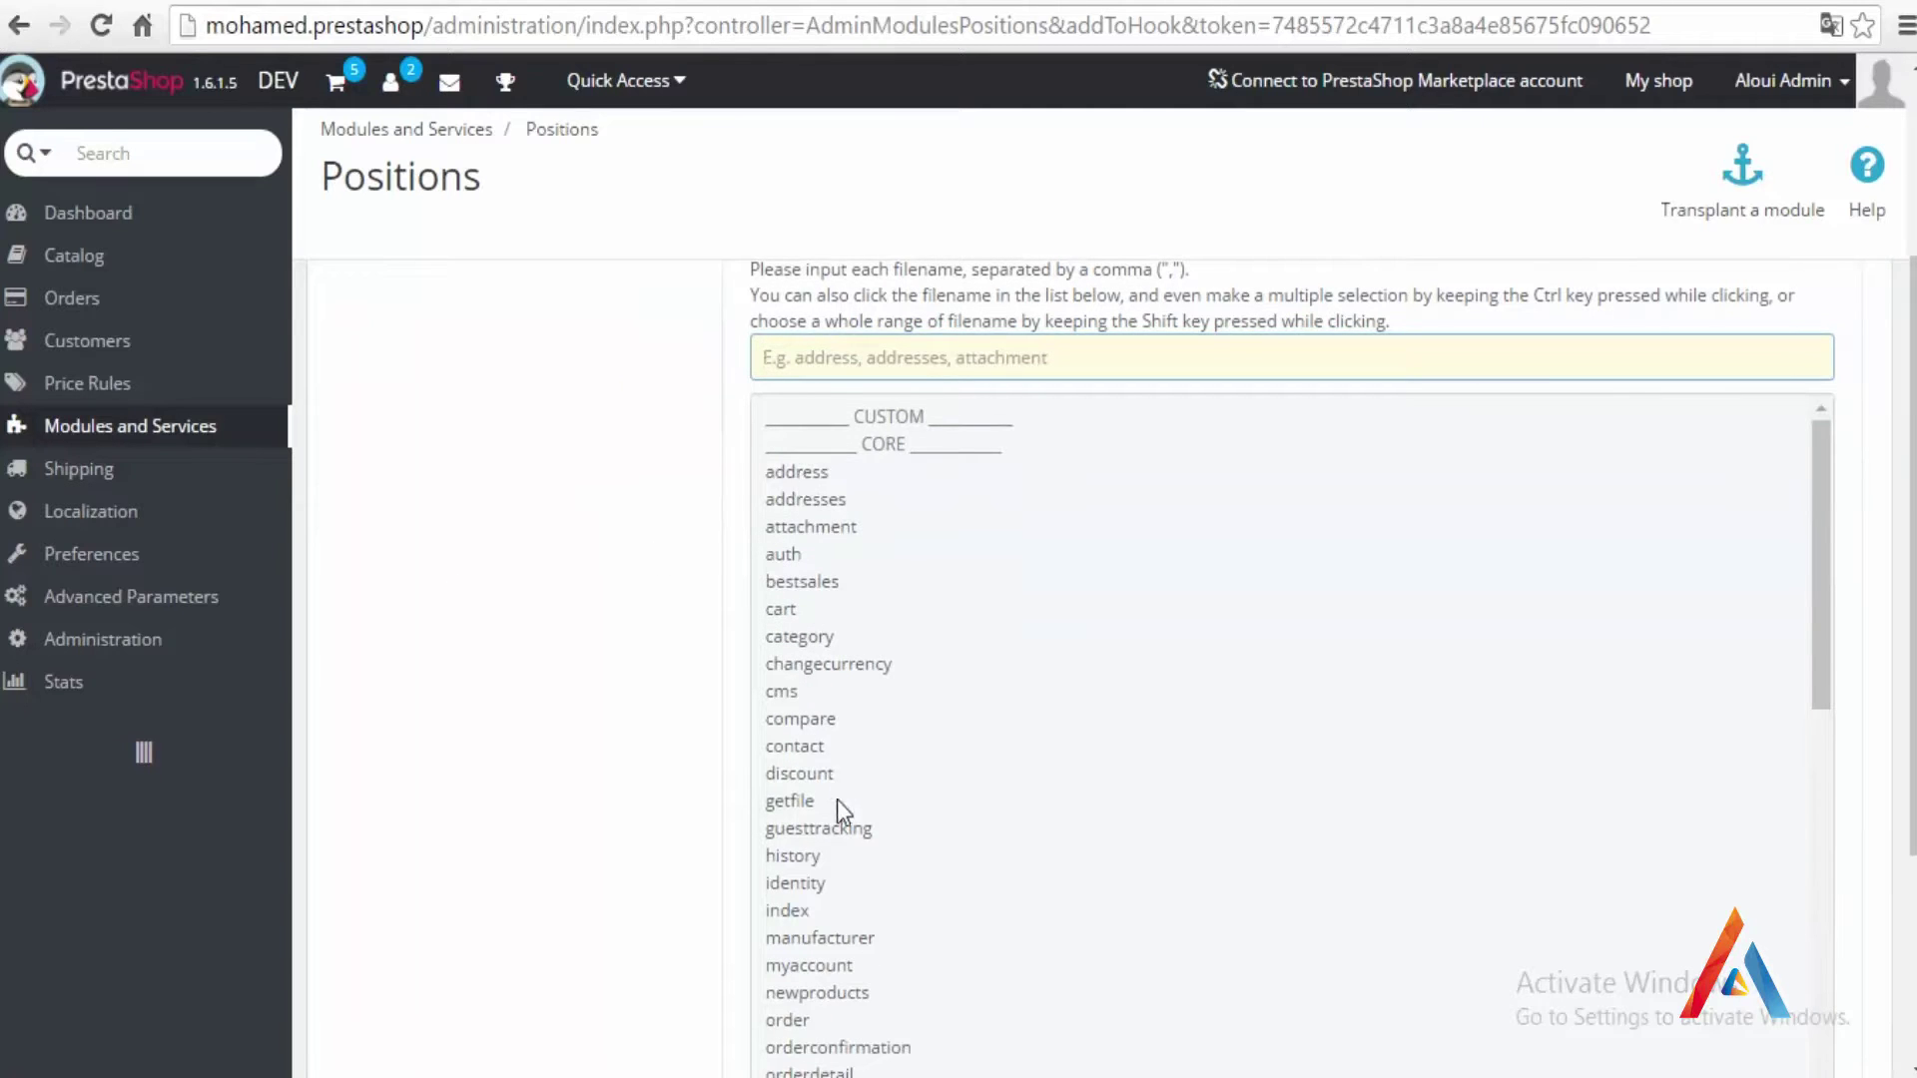
scroll(836, 799, "down", 5)
scroll(727, 889, "down", 3)
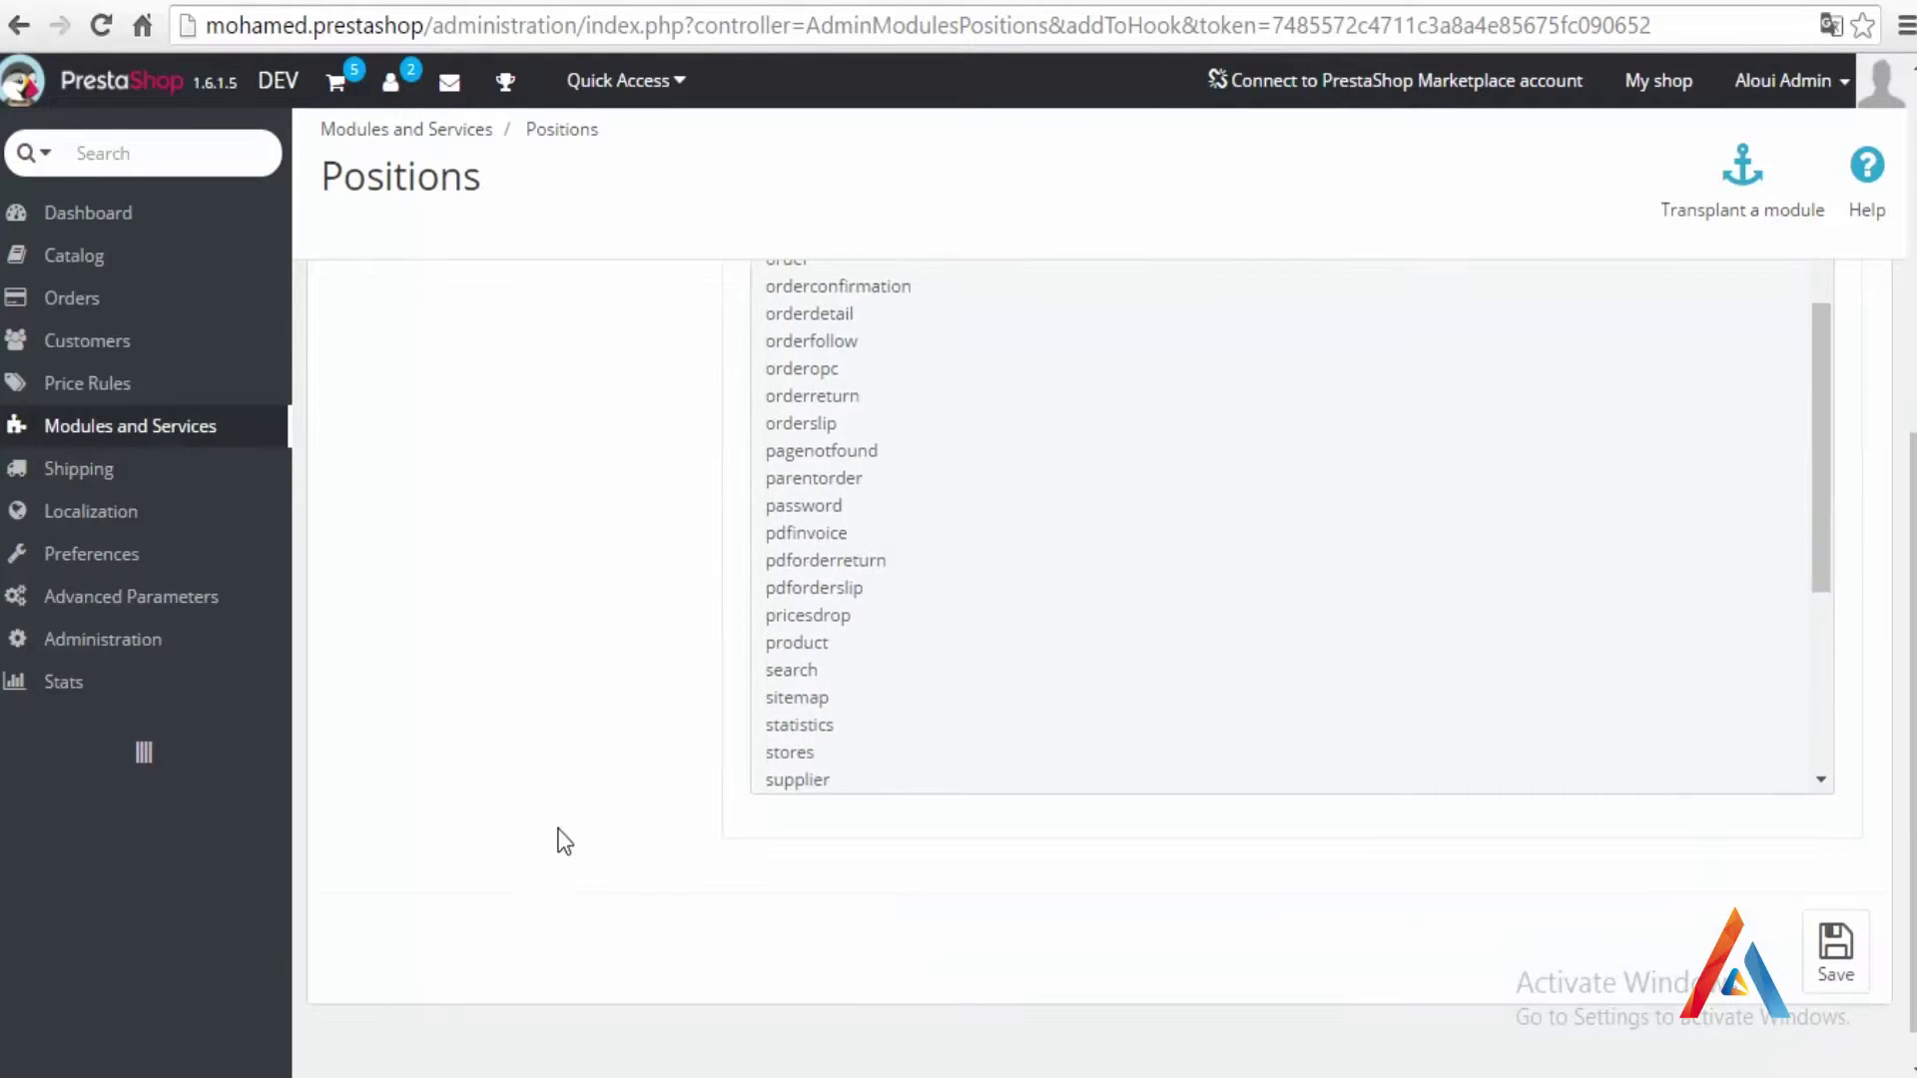
scroll(706, 736, "up", 6)
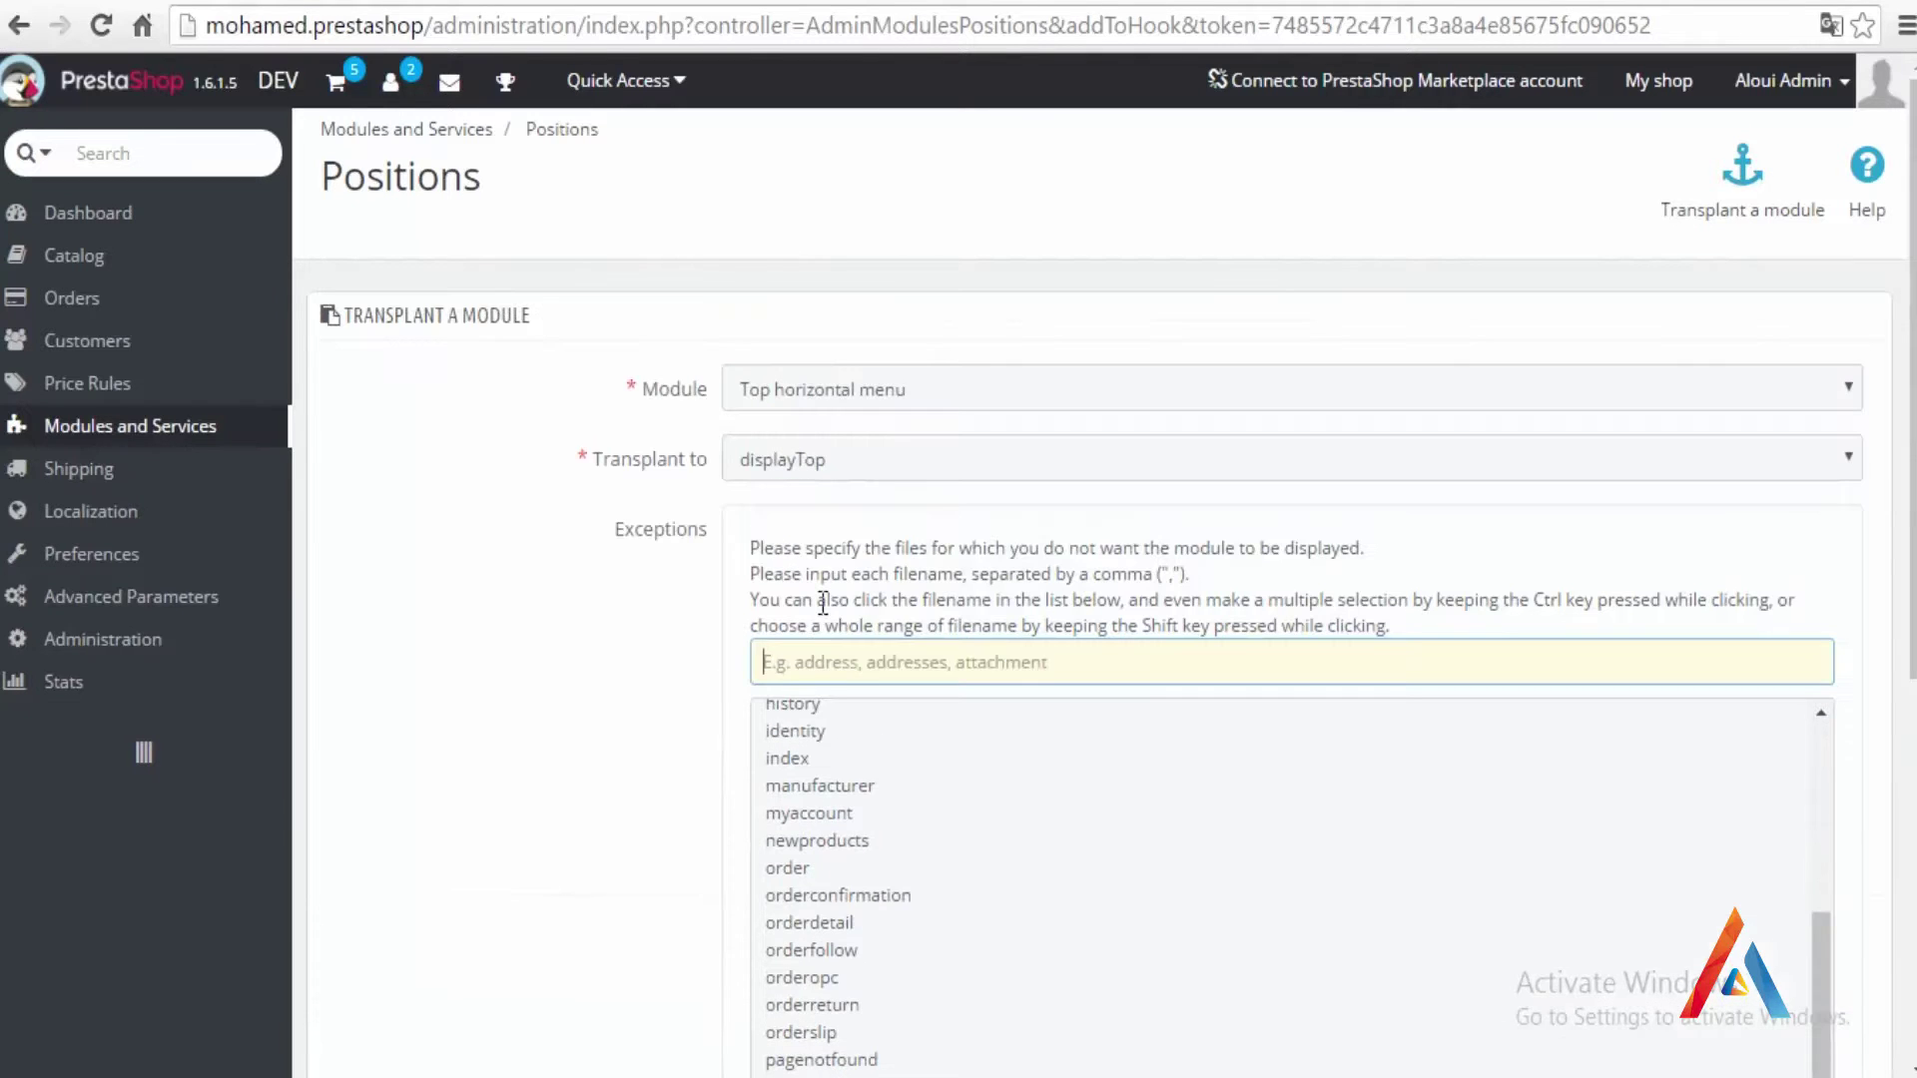
left_click(817, 667)
type("home")
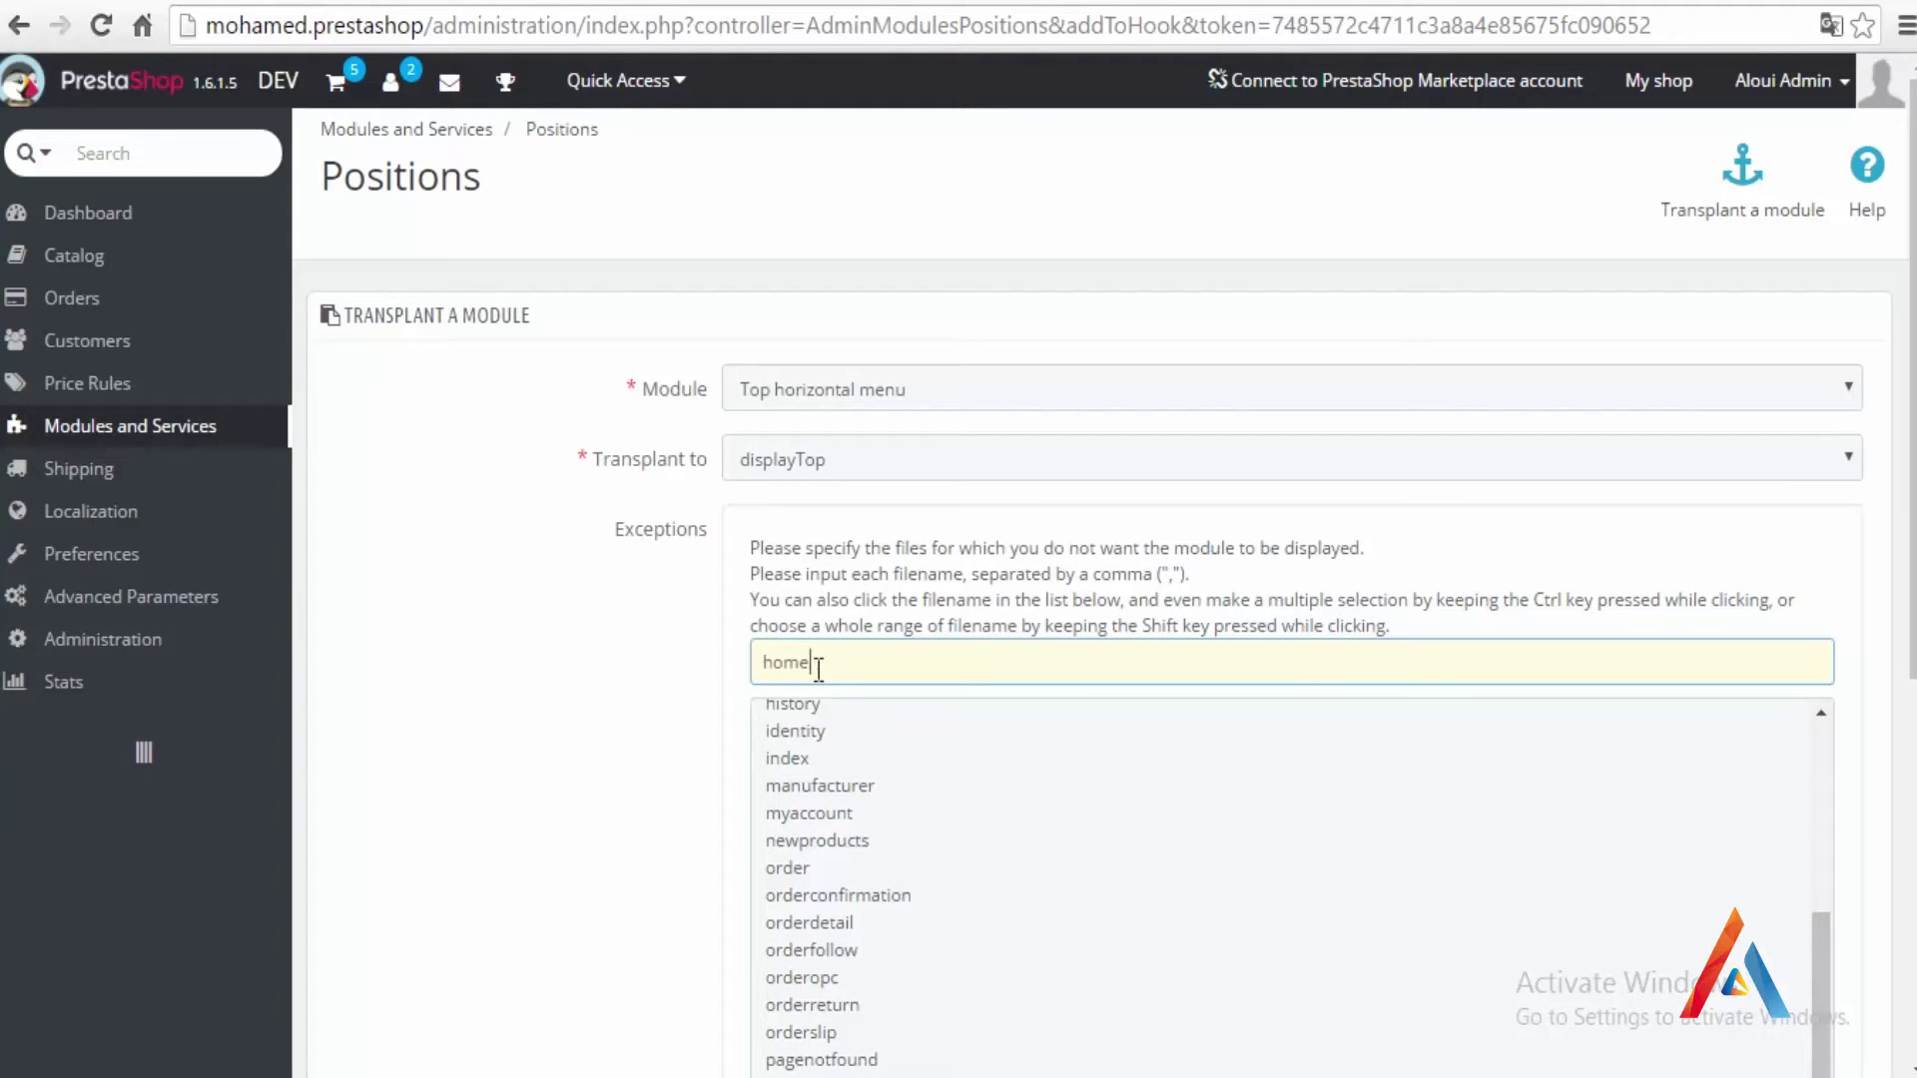
type(".php")
key("ctrl+a")
key("BackSpace")
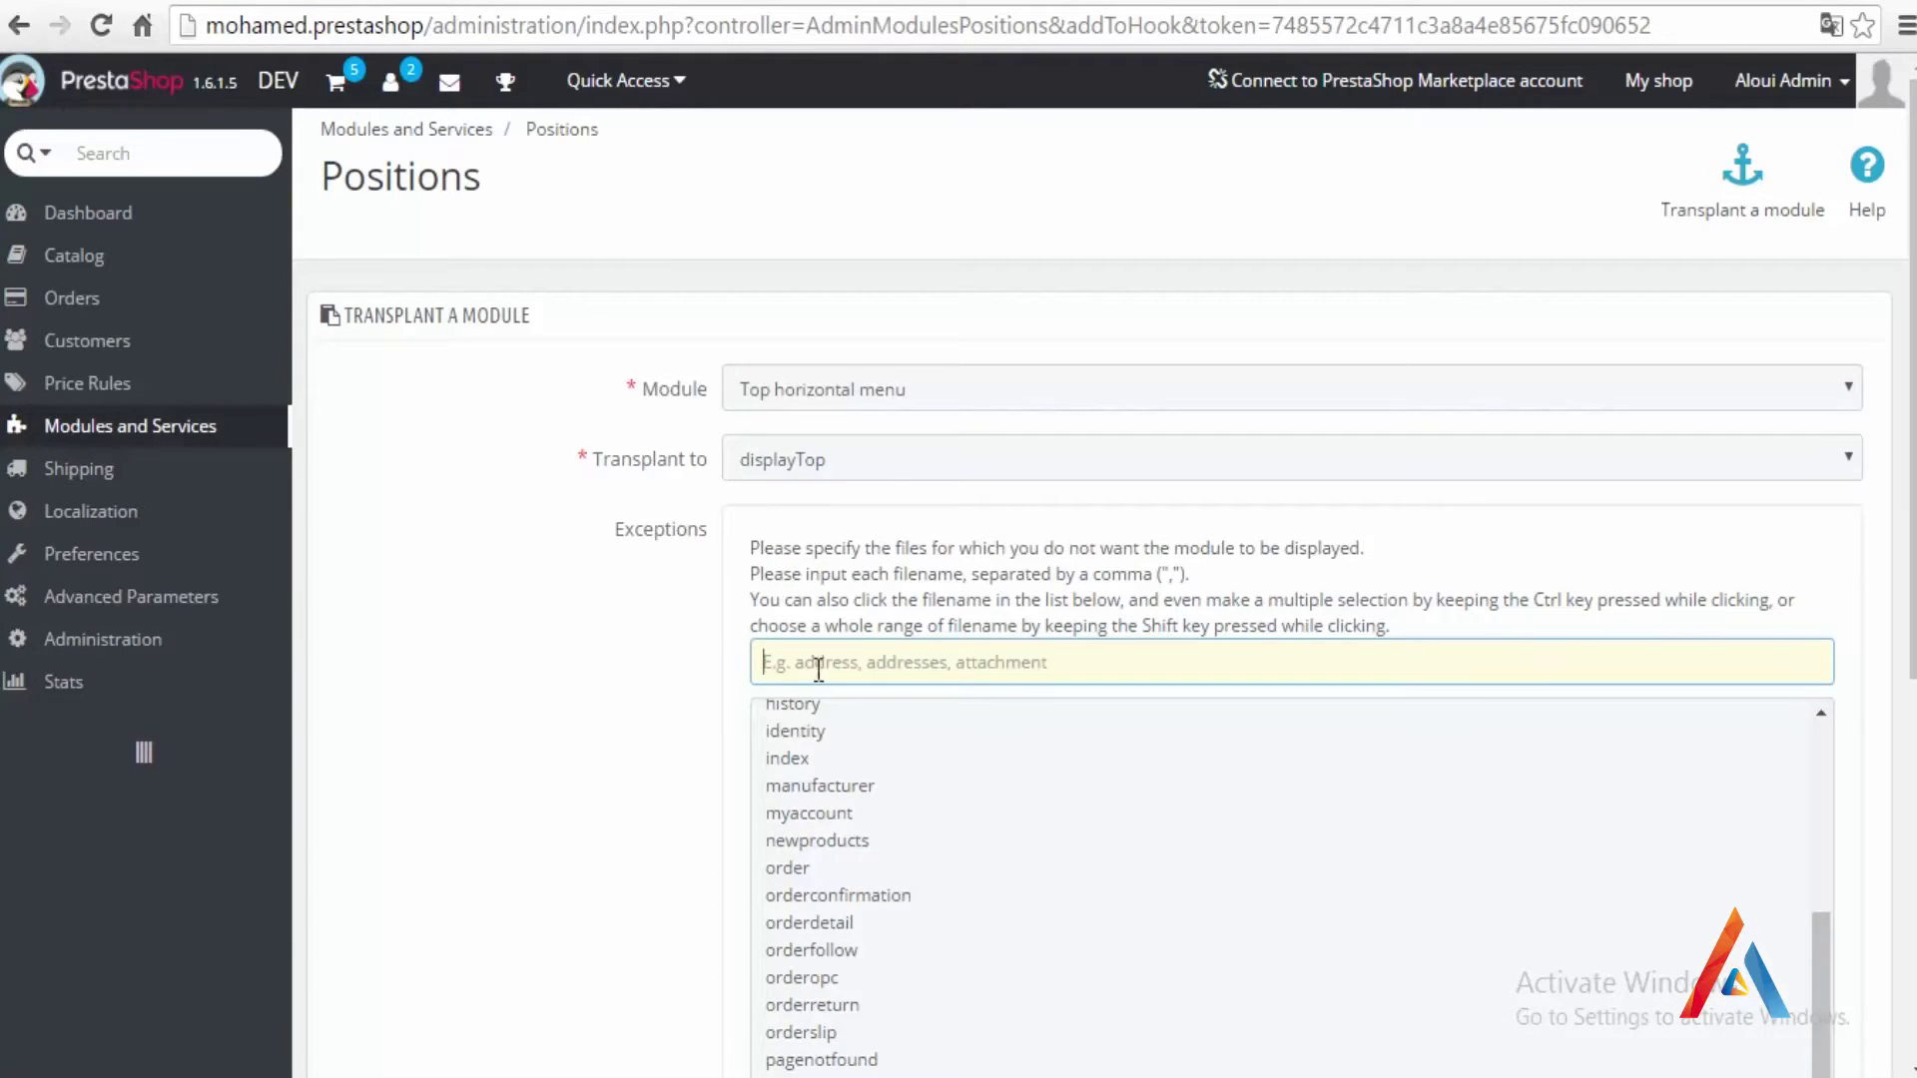
Step: Pick index as an exception, remove it, and save the transplant with no exceptions
left_click(801, 735)
scroll(804, 784, "down", 3)
left_click(783, 437)
scroll(825, 479, "up", 8)
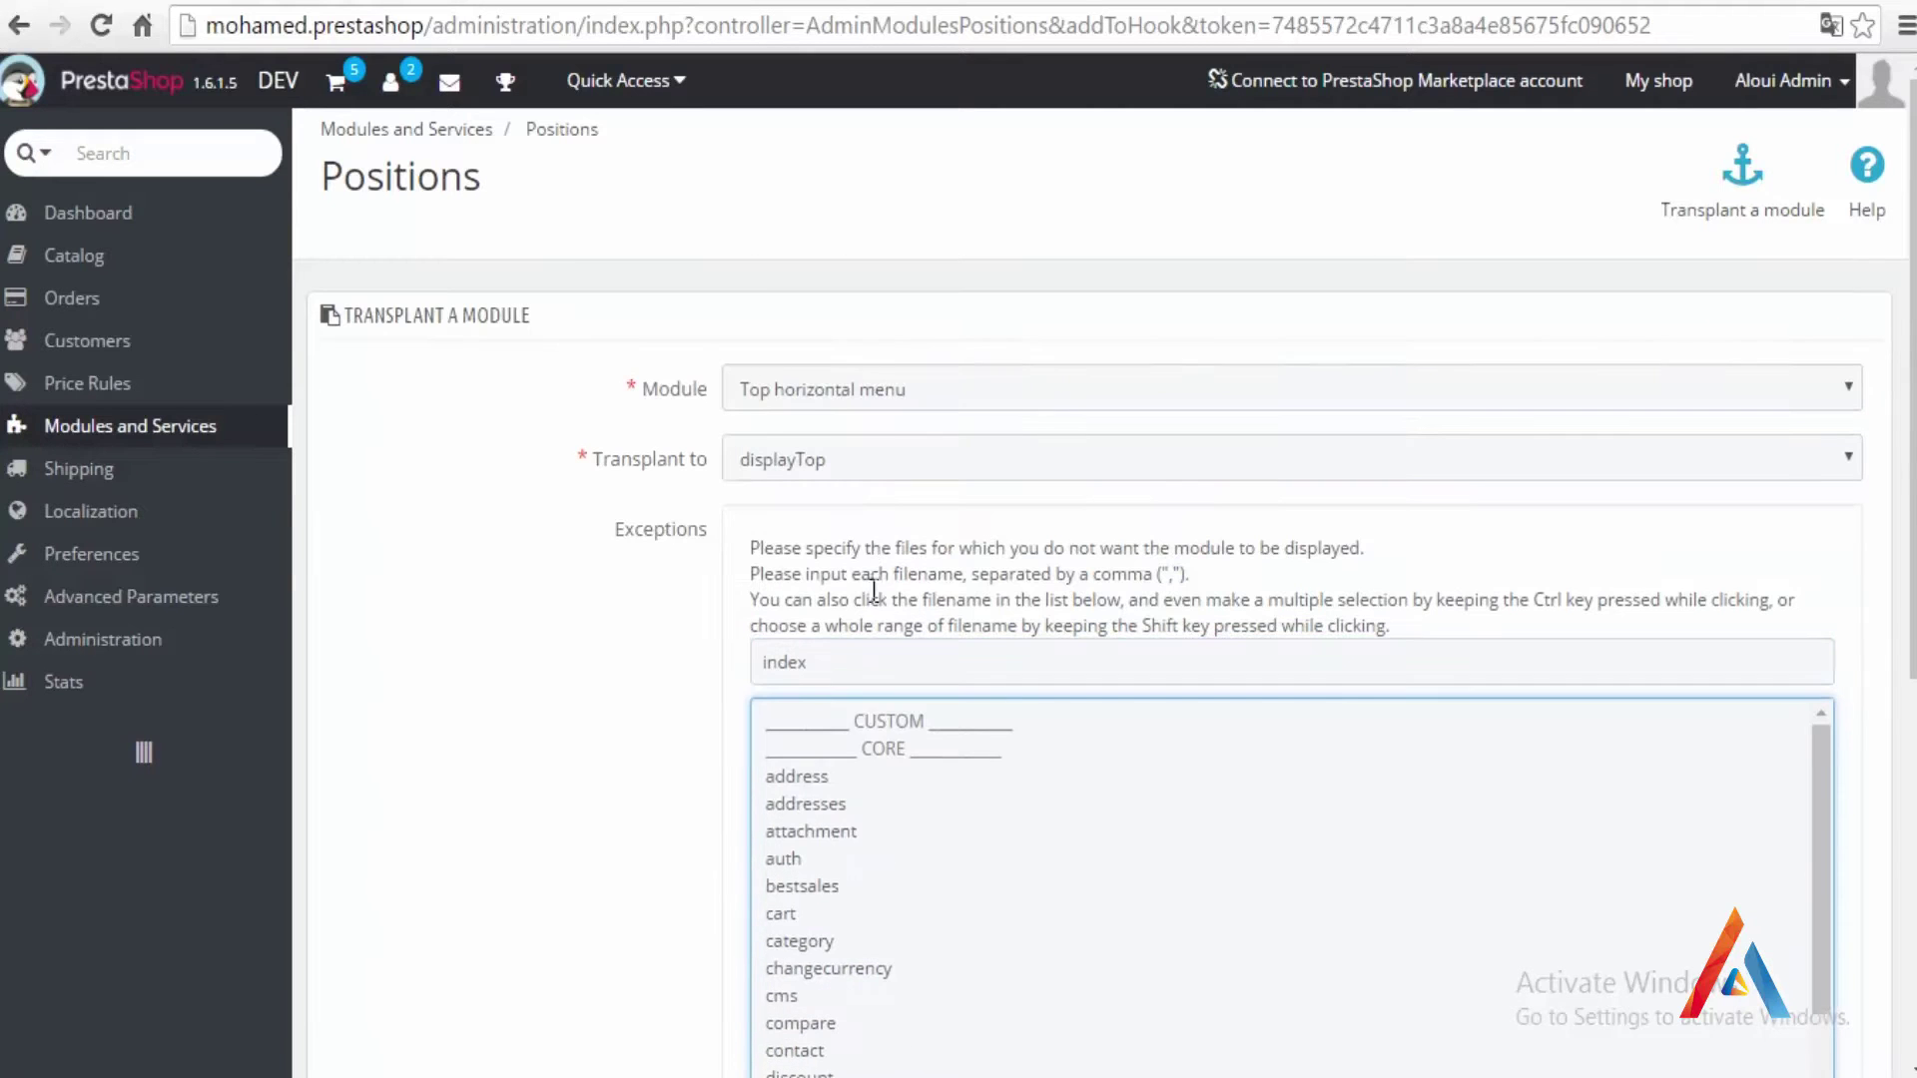
scroll(819, 743, "down", 10)
scroll(819, 749, "up", 6)
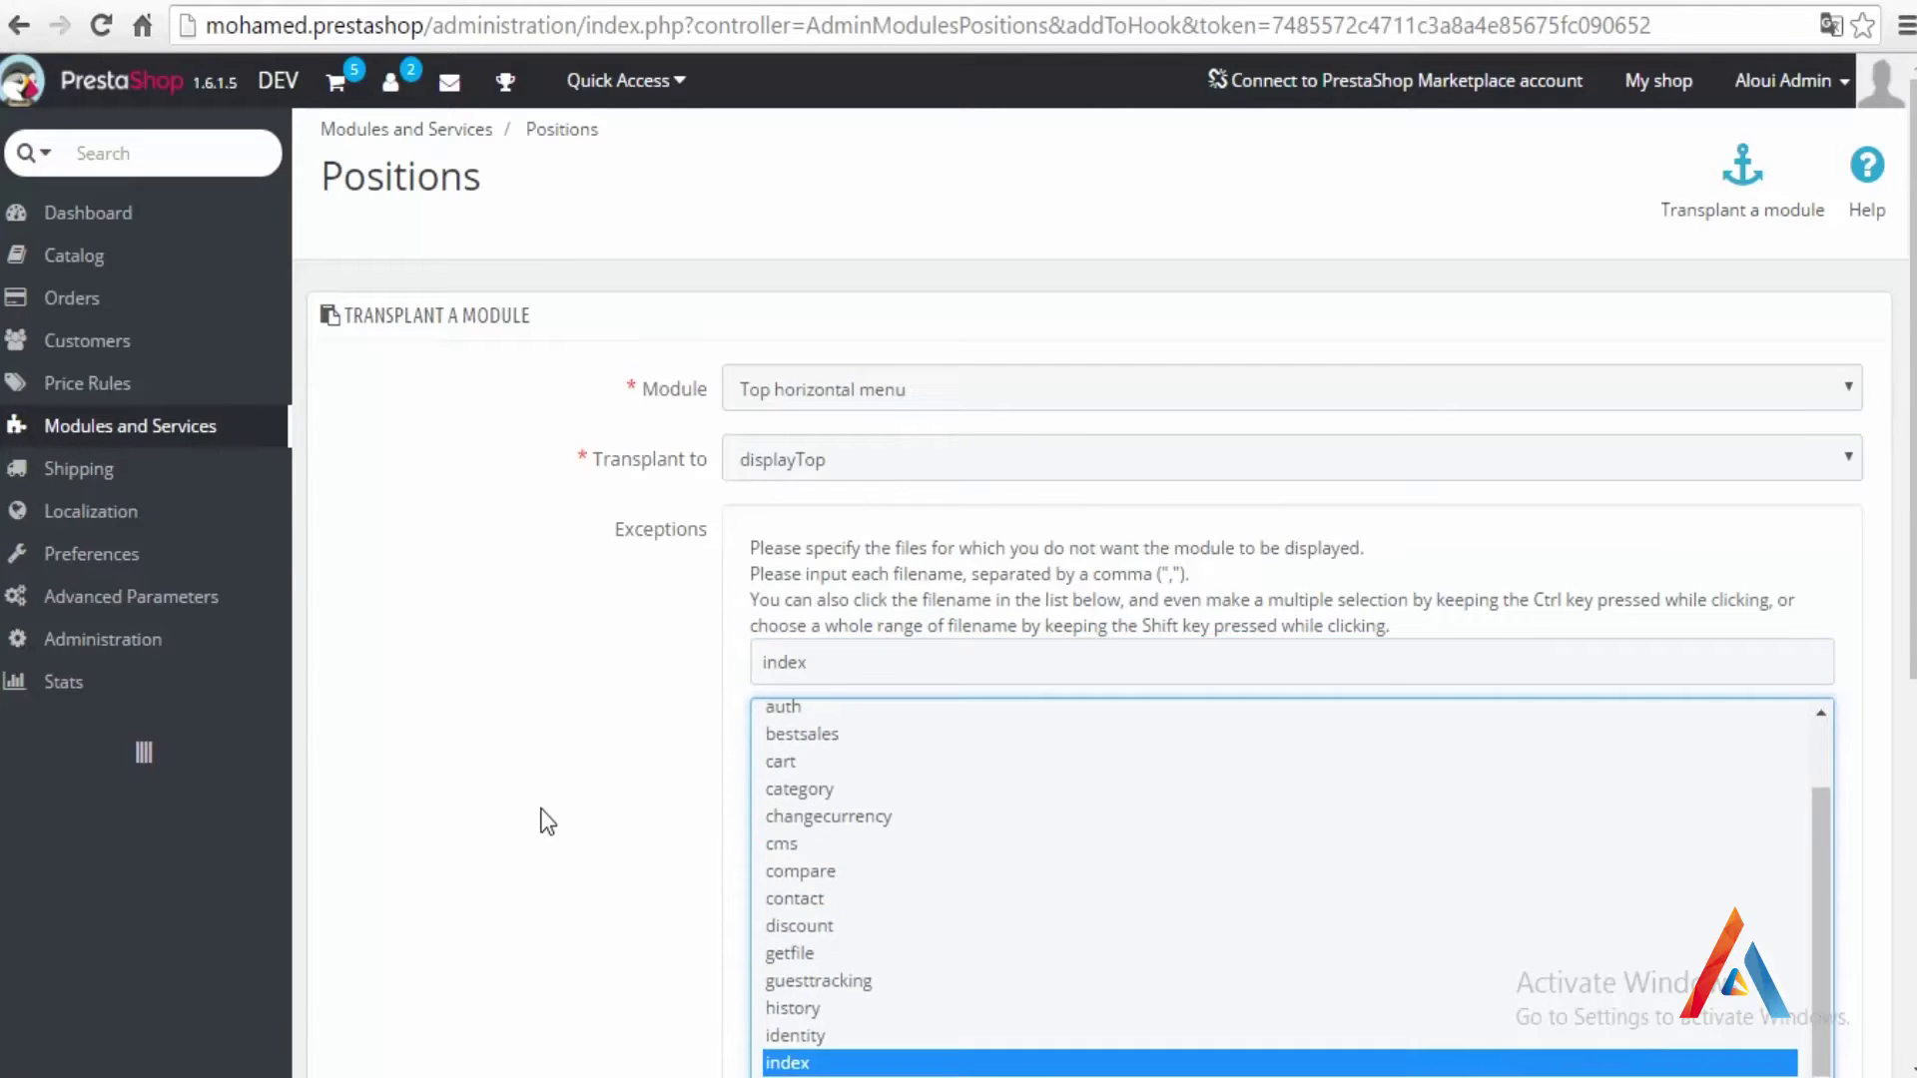
scroll(540, 799, "down", 2)
scroll(548, 789, "down", 5)
scroll(556, 732, "up", 5)
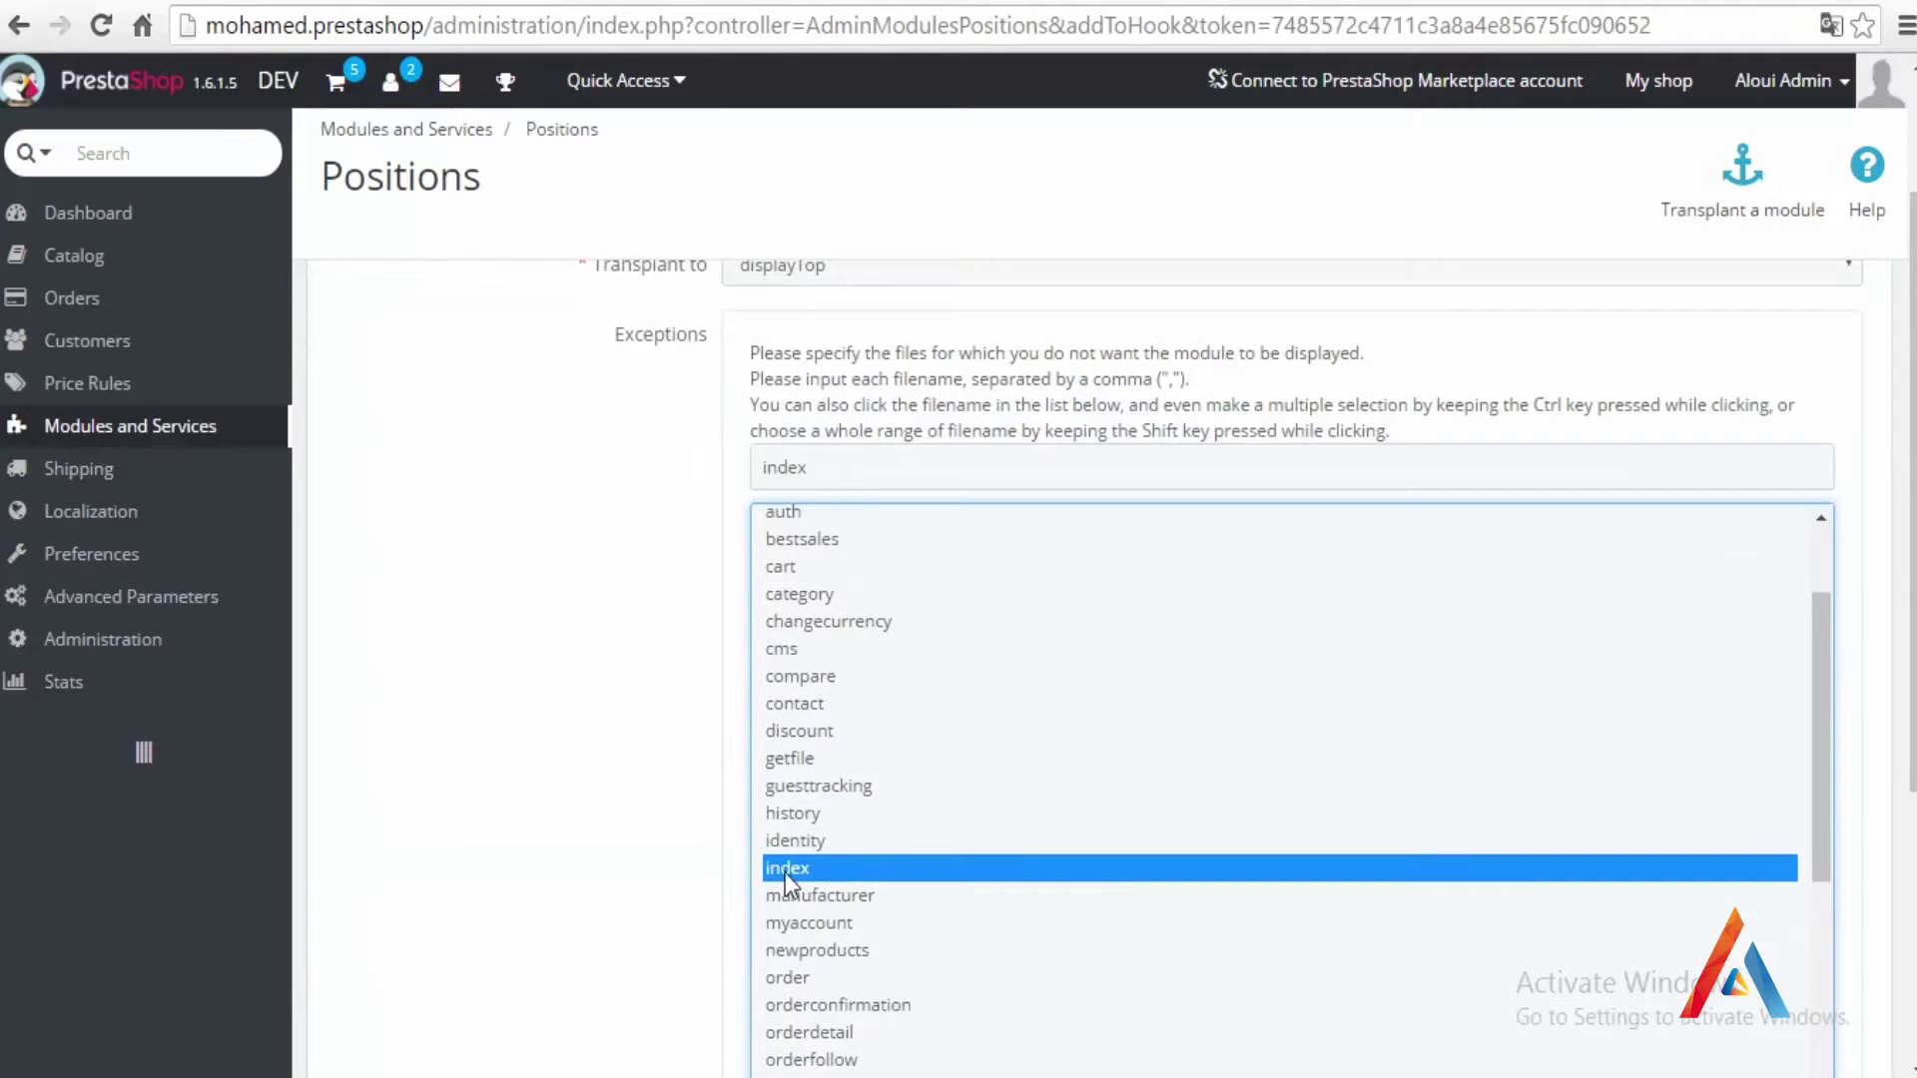
scroll(825, 627, "up", 2)
scroll(825, 627, "up", 2)
left_click_drag(819, 662, 741, 675)
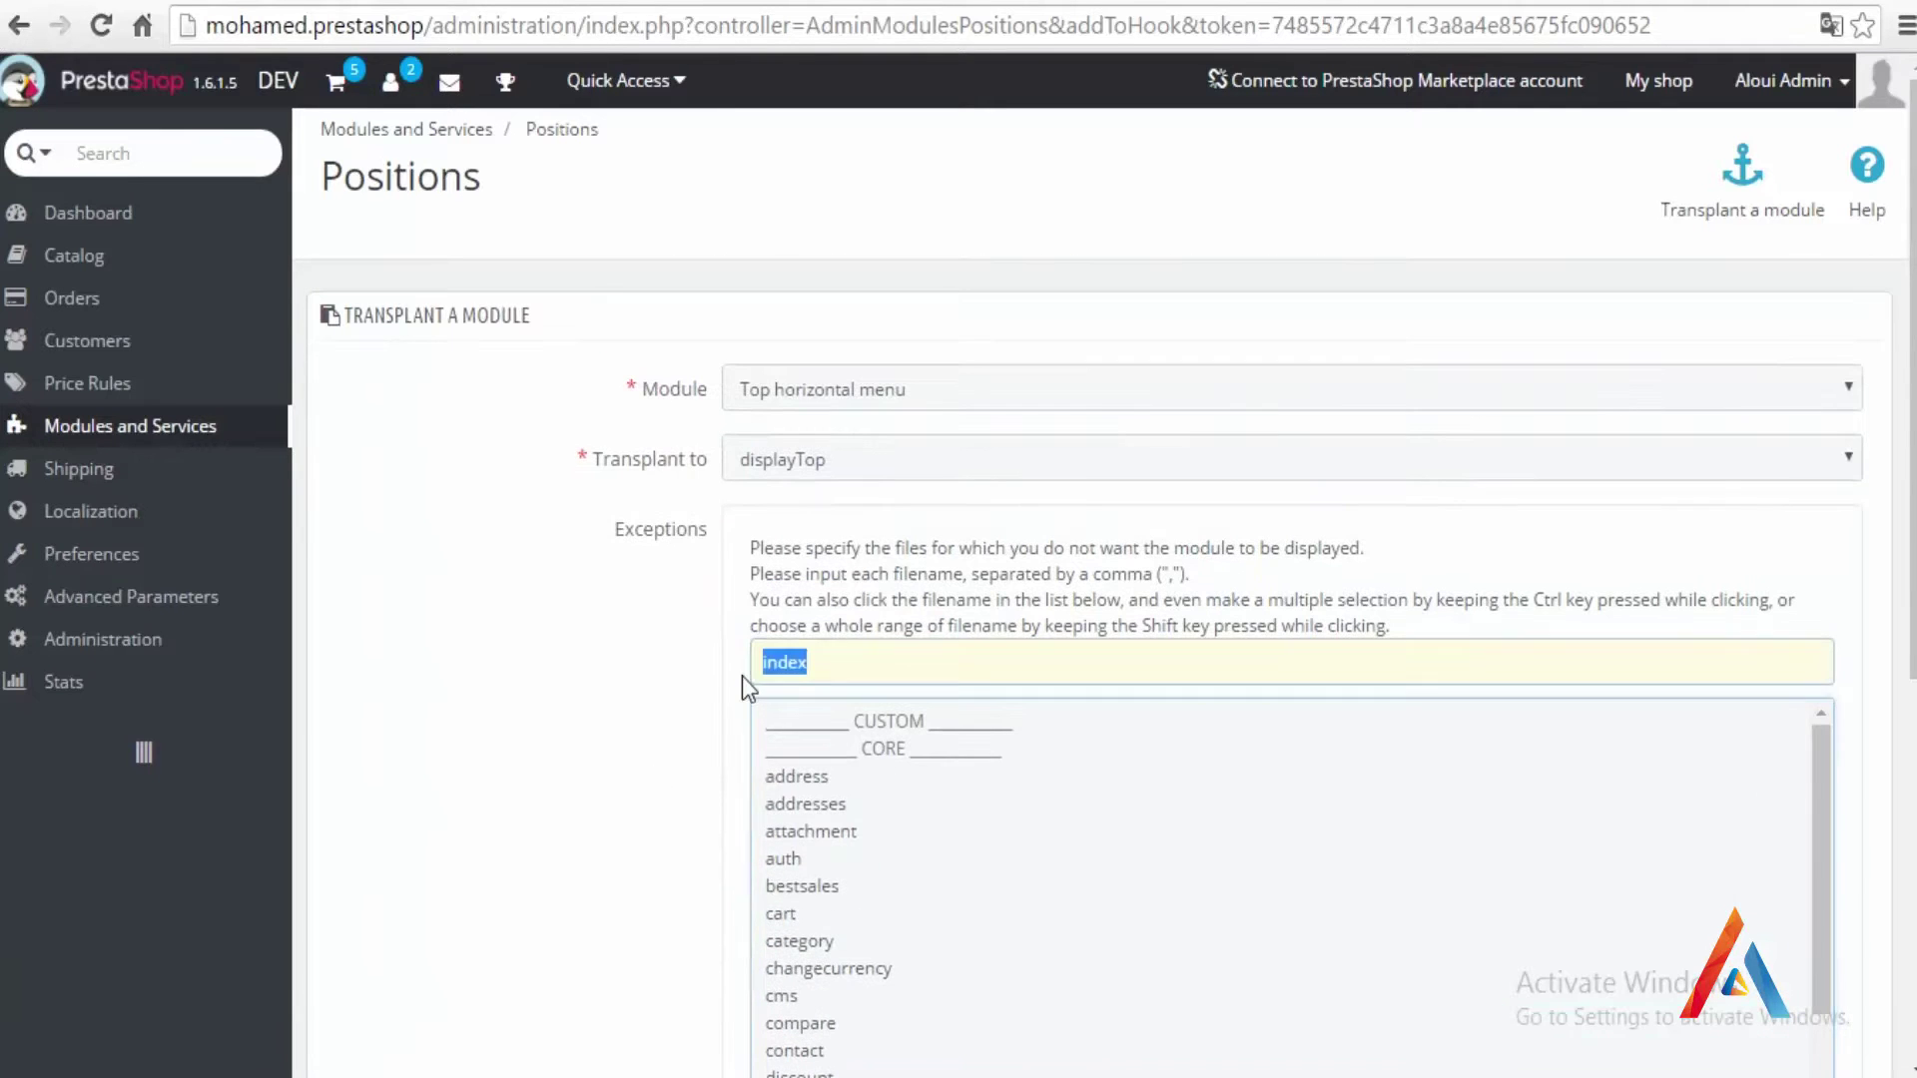
key("BackSpace")
scroll(548, 599, "down", 6)
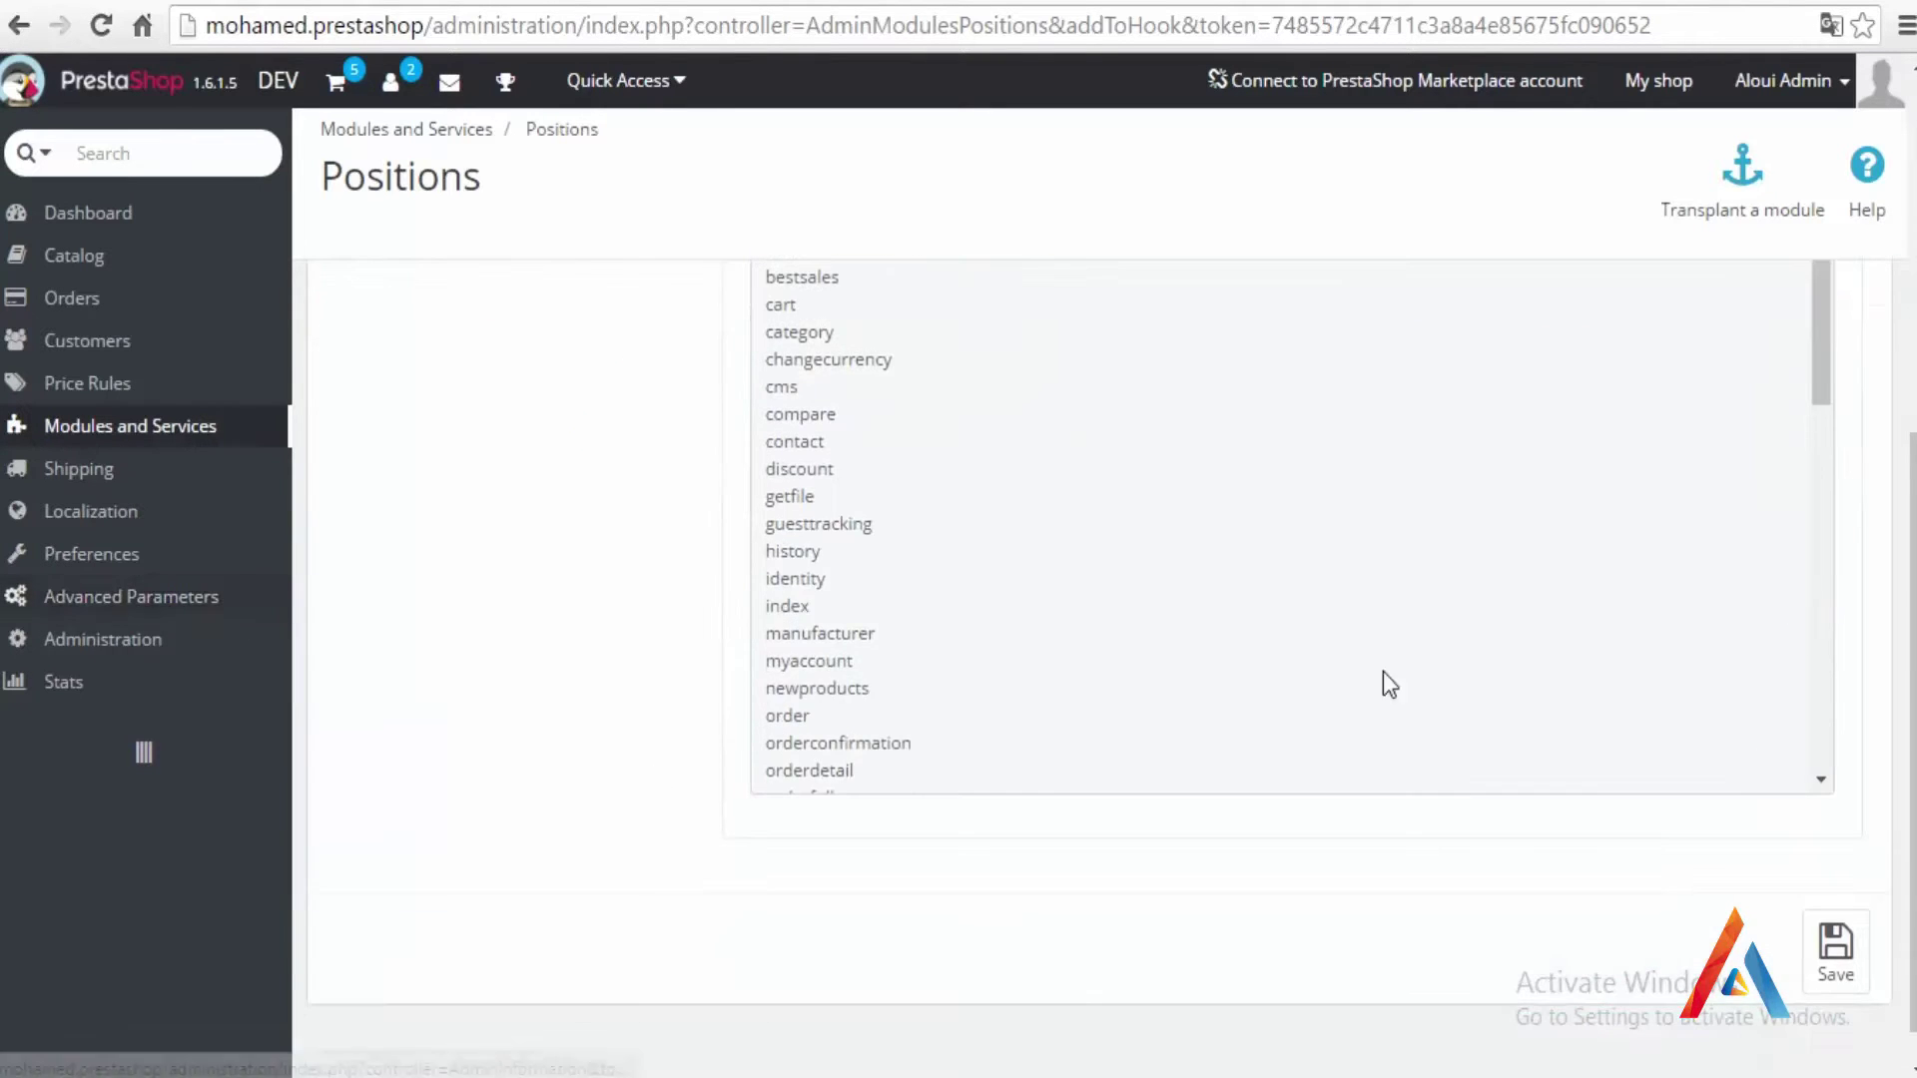
left_click(1830, 966)
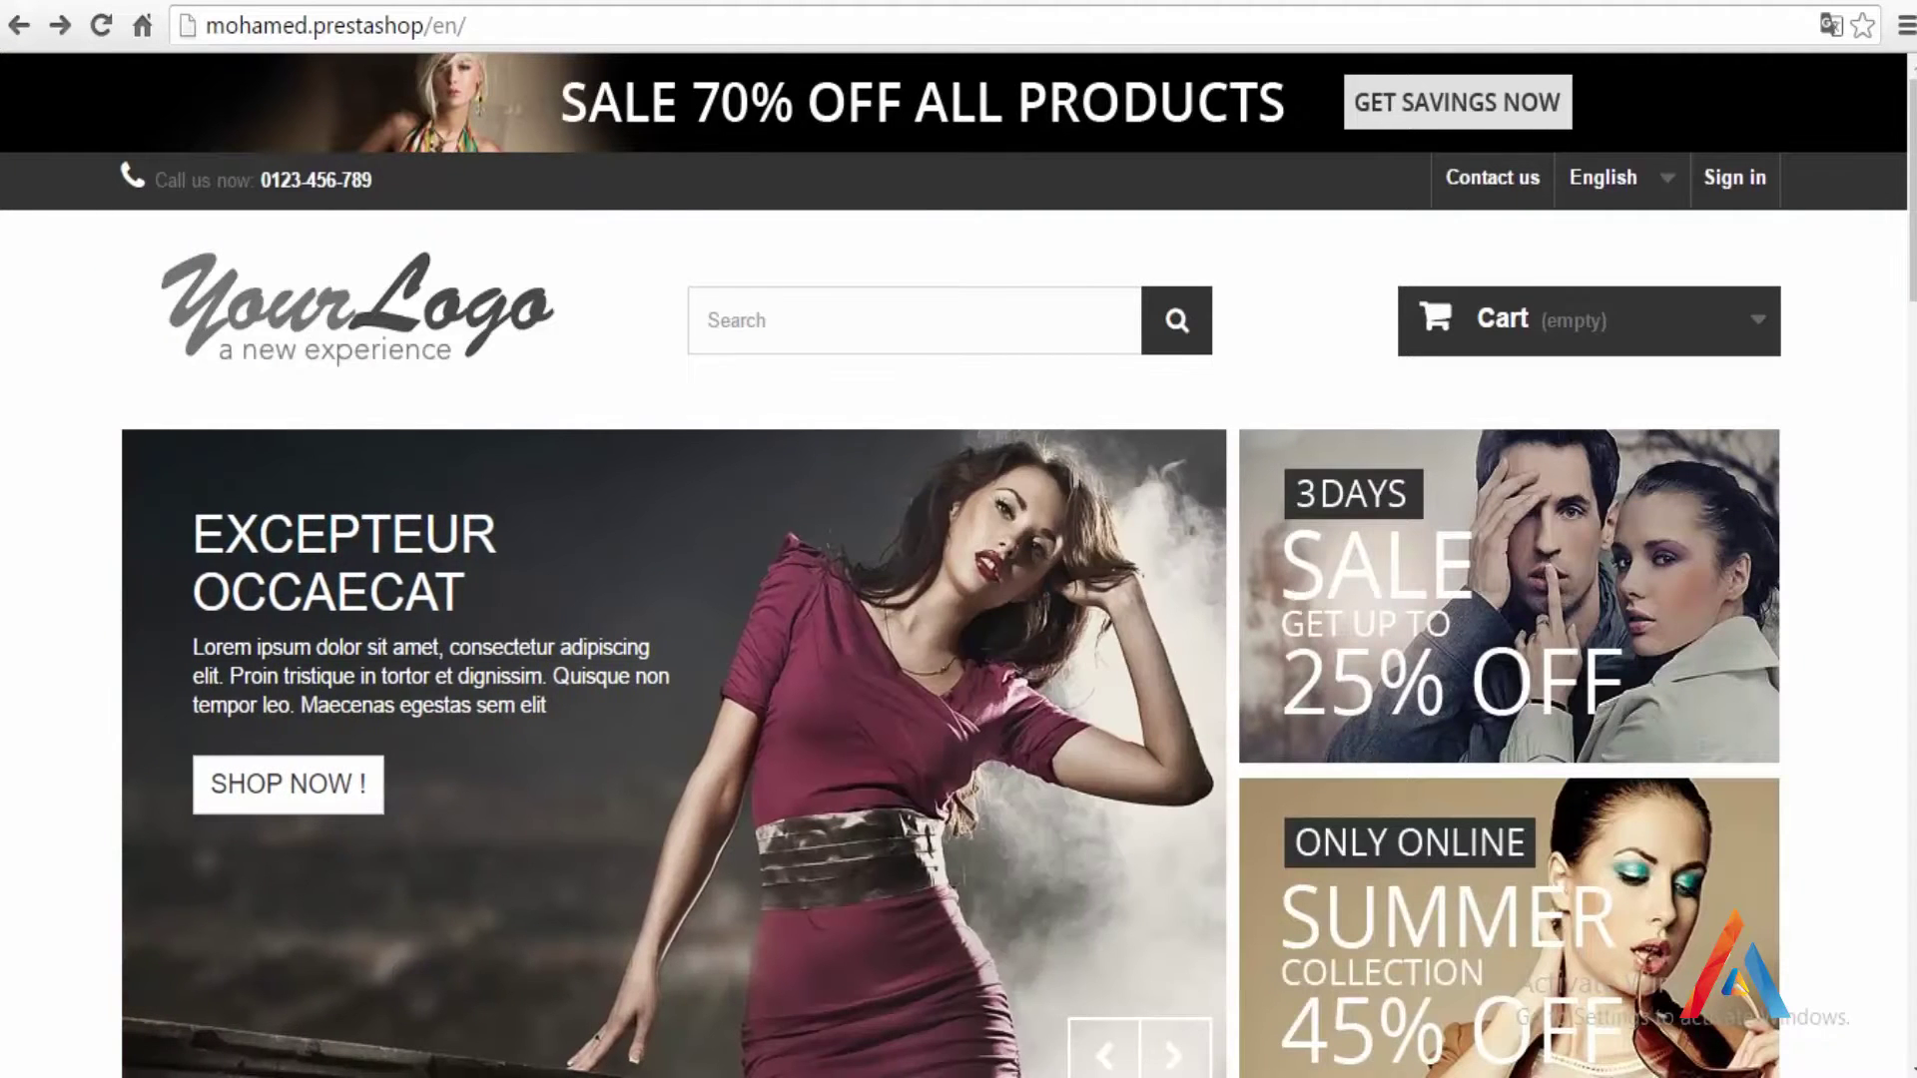
Step: Reload the storefront and check the WOMEN, DRESSES, T-SHIRTS menu on DRESSES
key("F5")
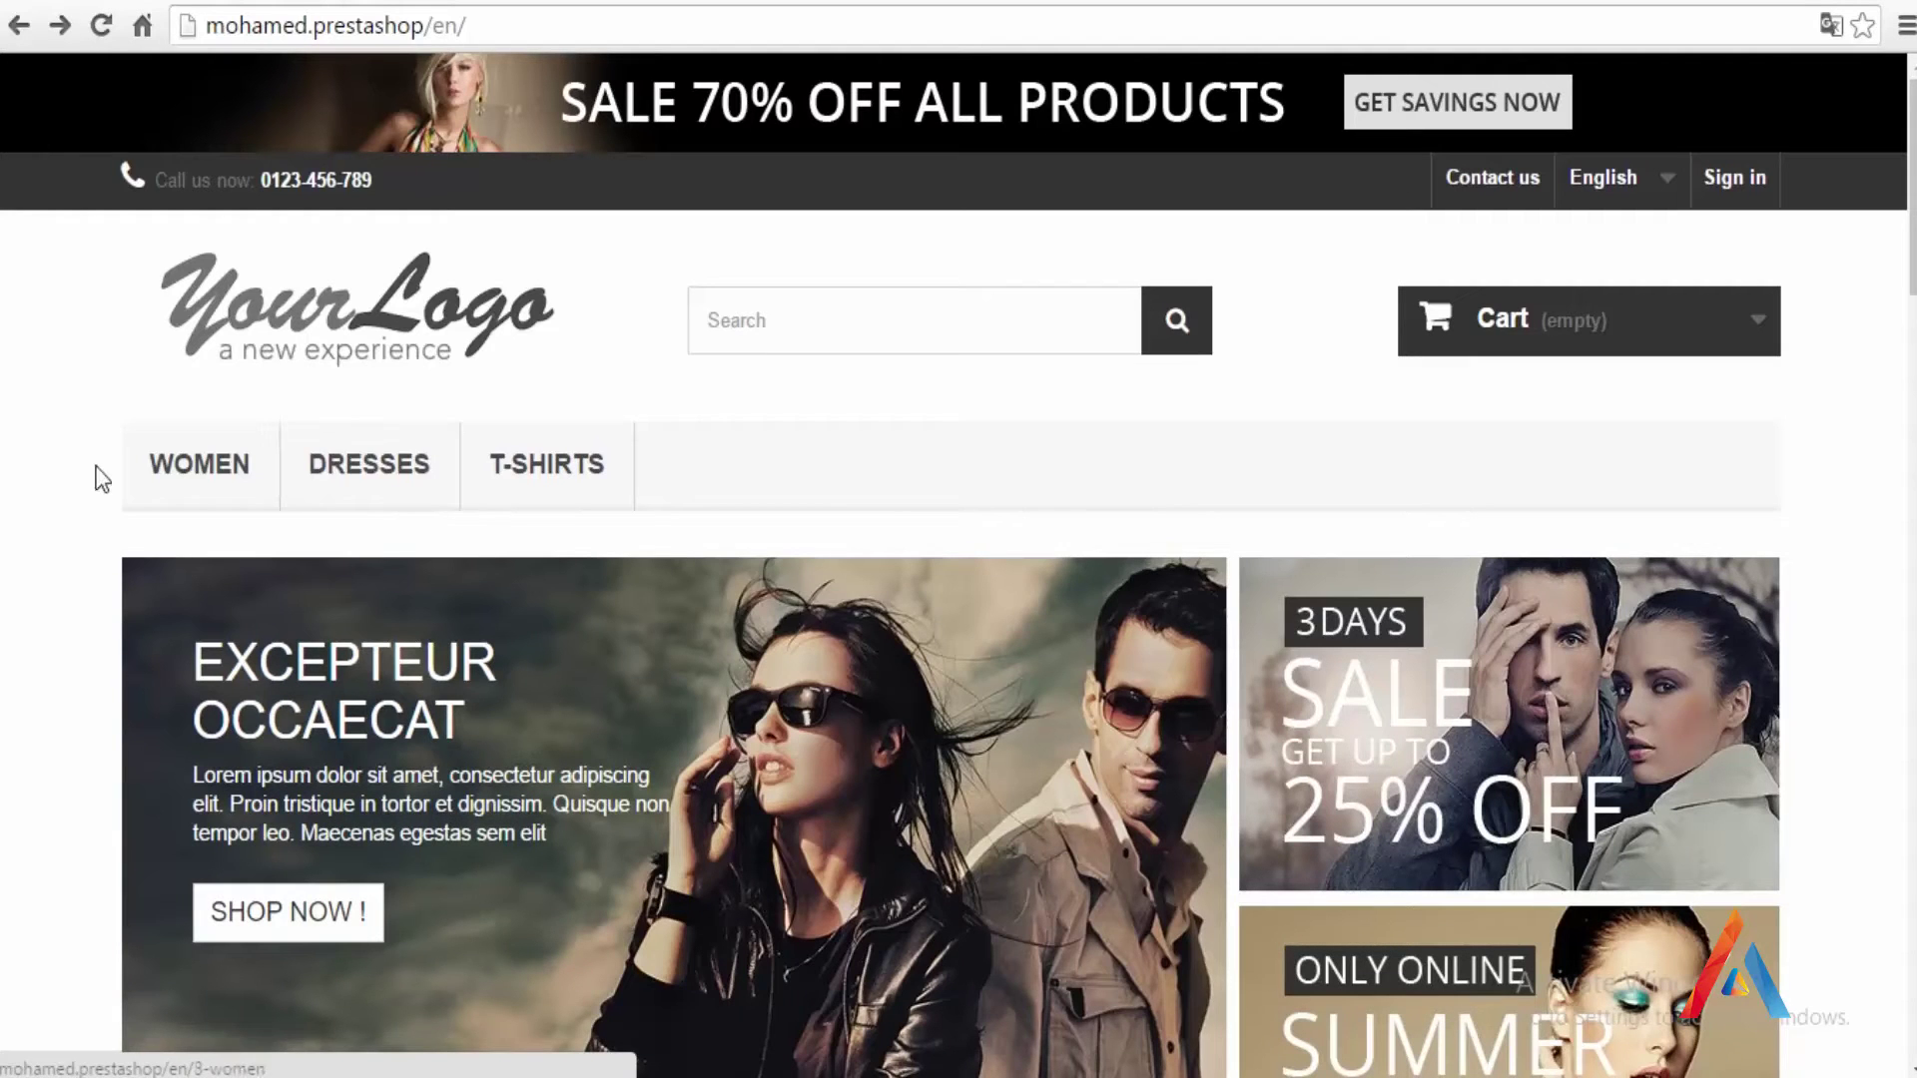
mouse_move(314, 481)
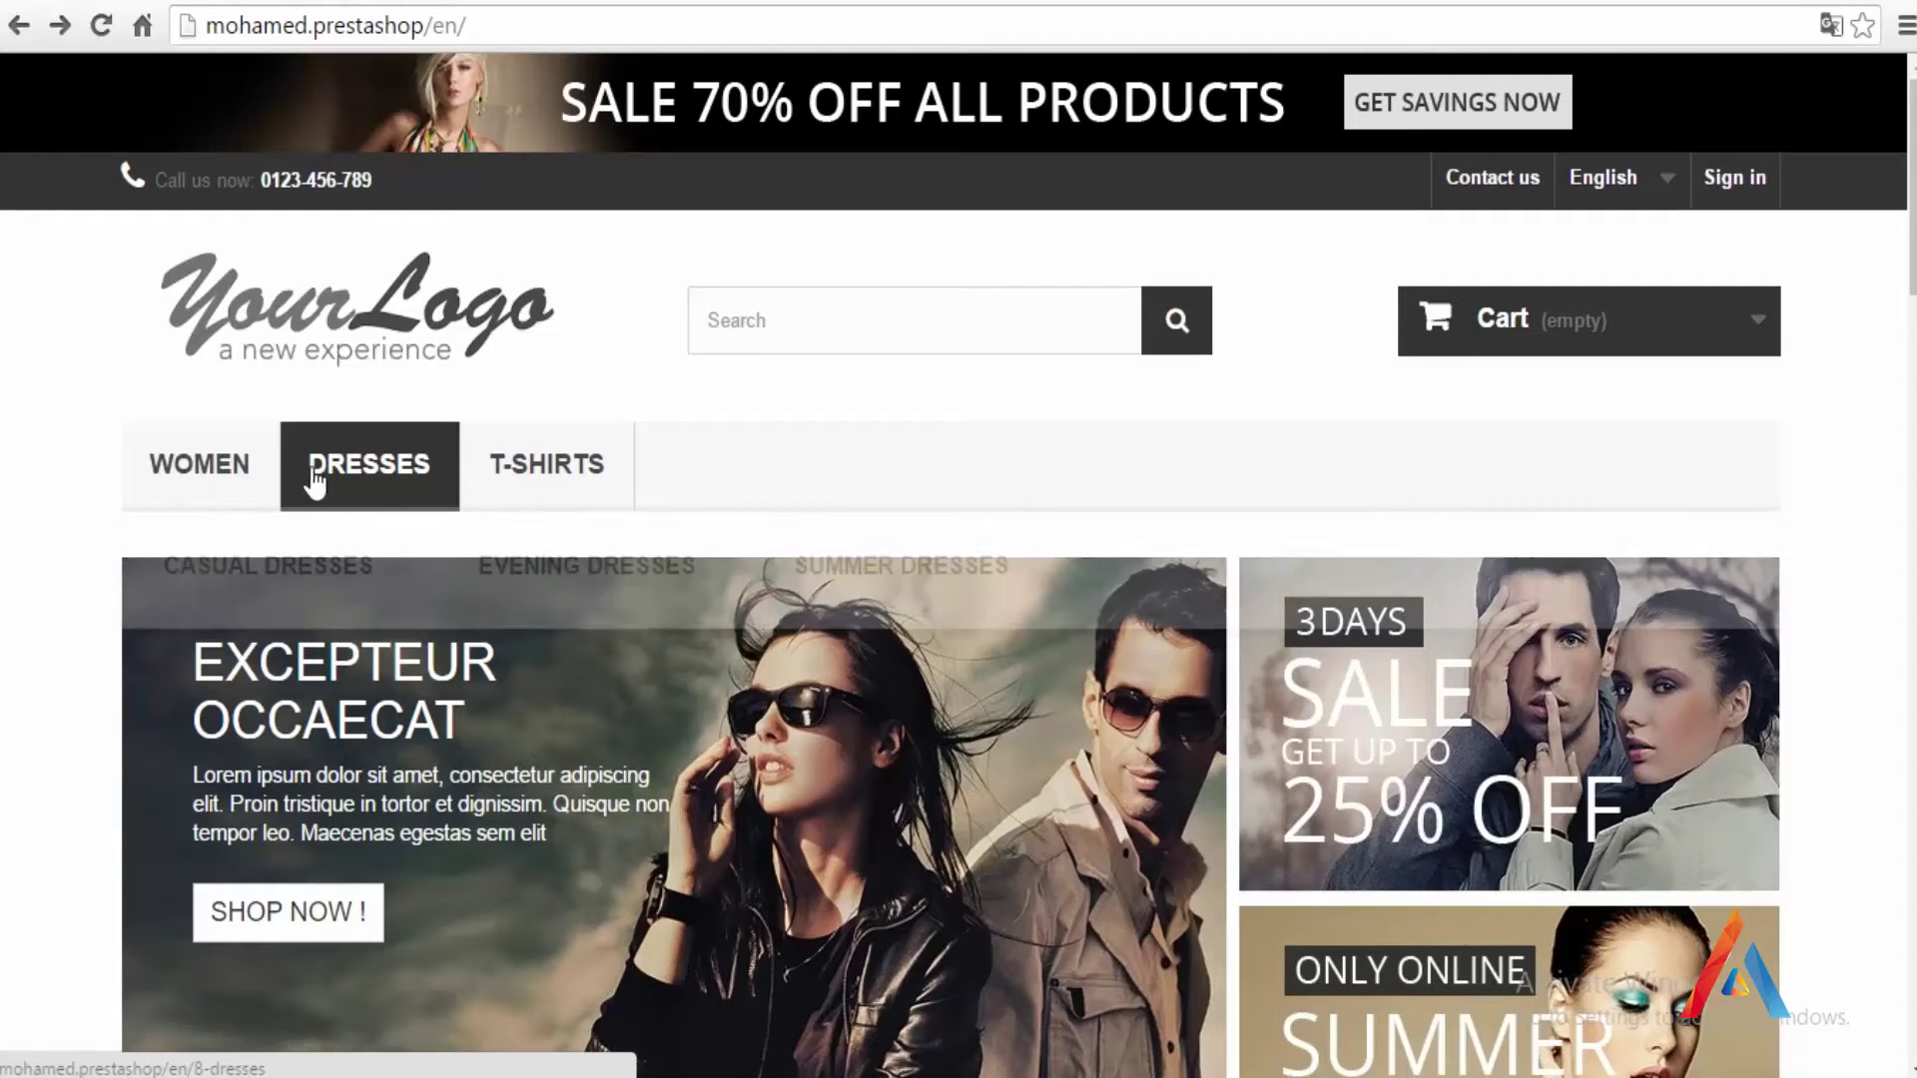